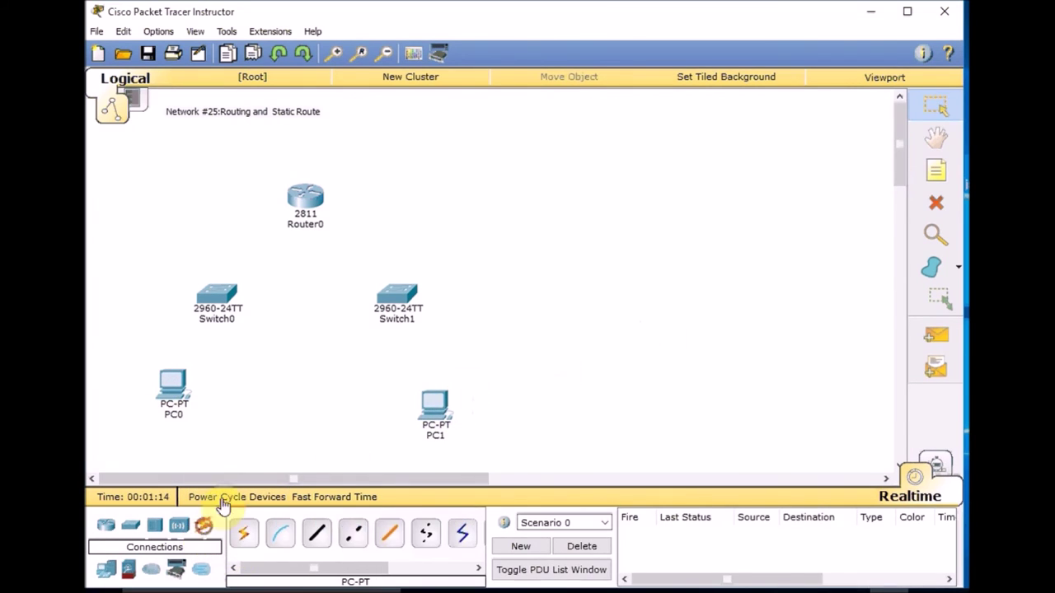
# - Connect PC0's FastEthernet0 to Switch0's FastEthernet0/10 with a copper straight-through cable
pyautogui.click(316, 533)
pyautogui.click(173, 386)
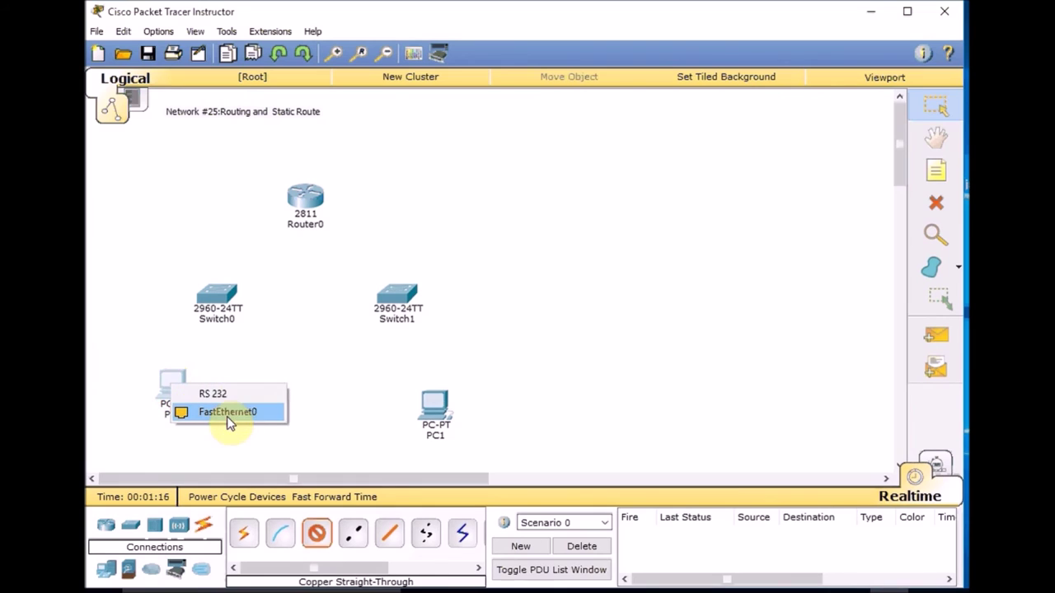
pyautogui.click(229, 417)
pyautogui.click(217, 298)
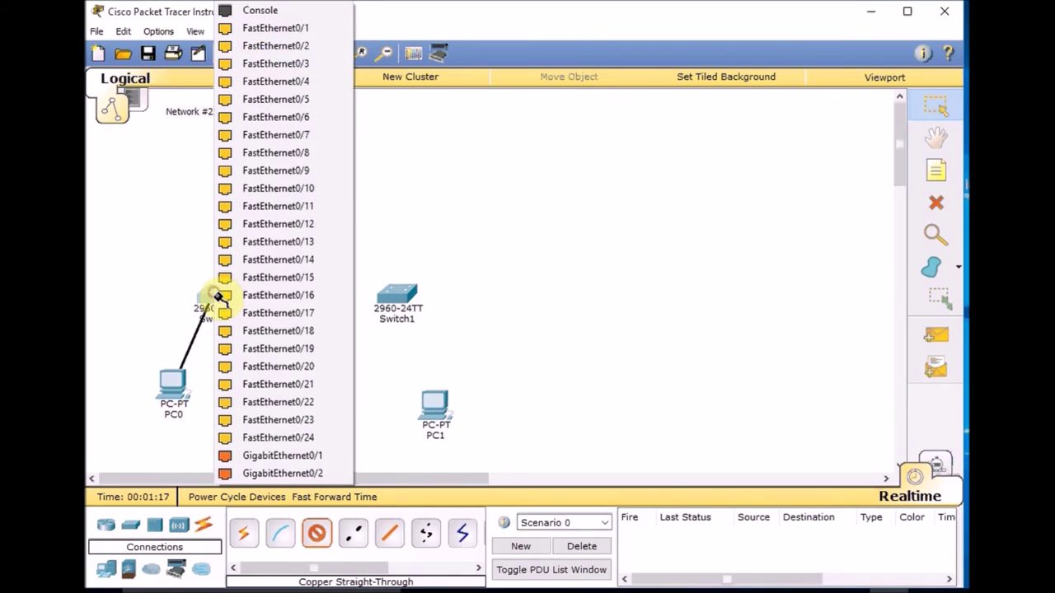
pyautogui.click(293, 196)
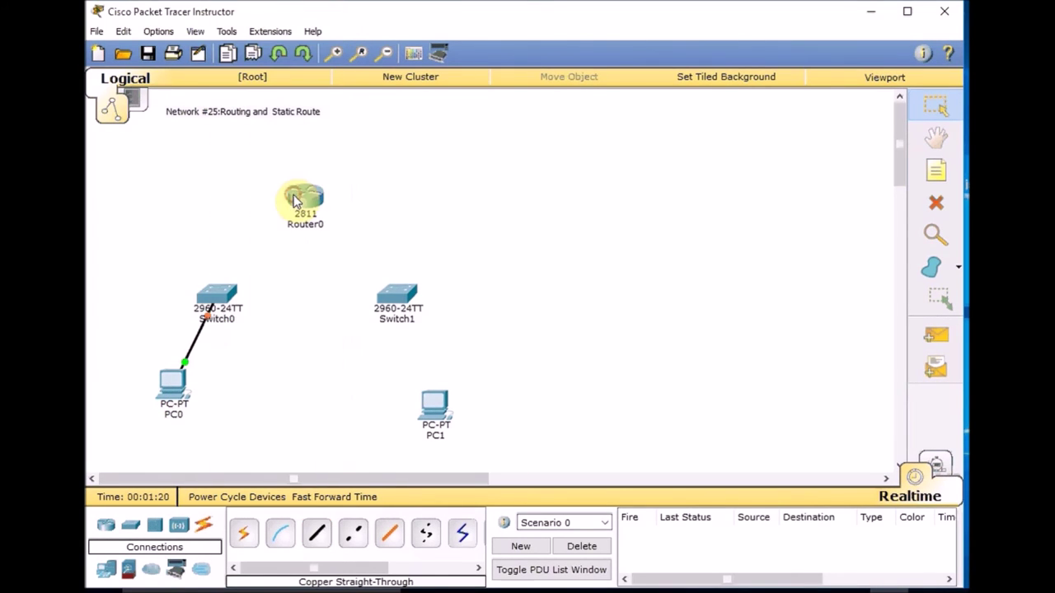
# - Run a copper straight-through cable from Switch0's FastEthernet0/1 to Router0
pyautogui.click(233, 303)
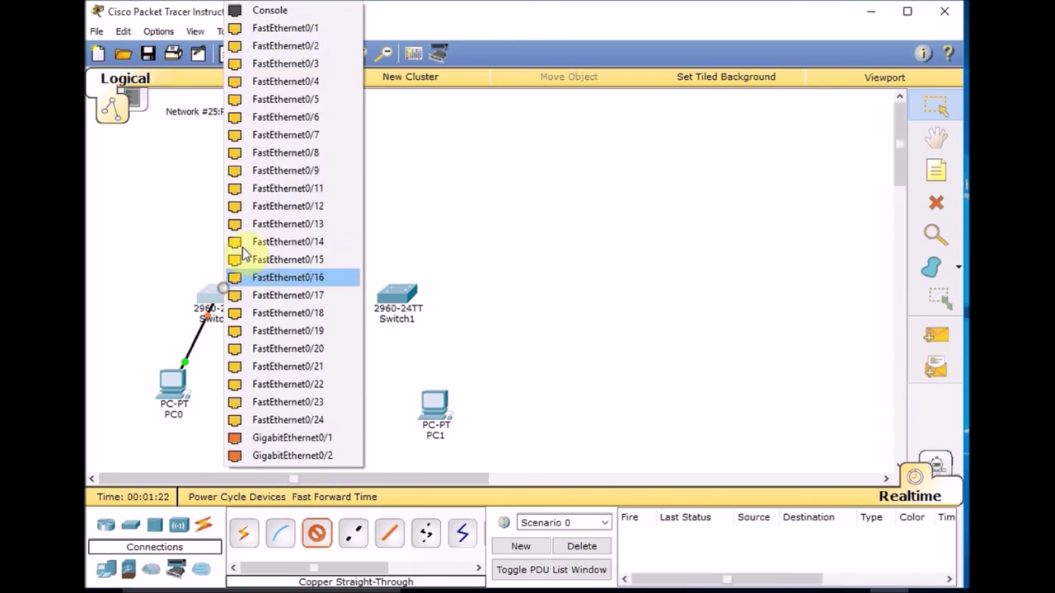
pyautogui.click(284, 27)
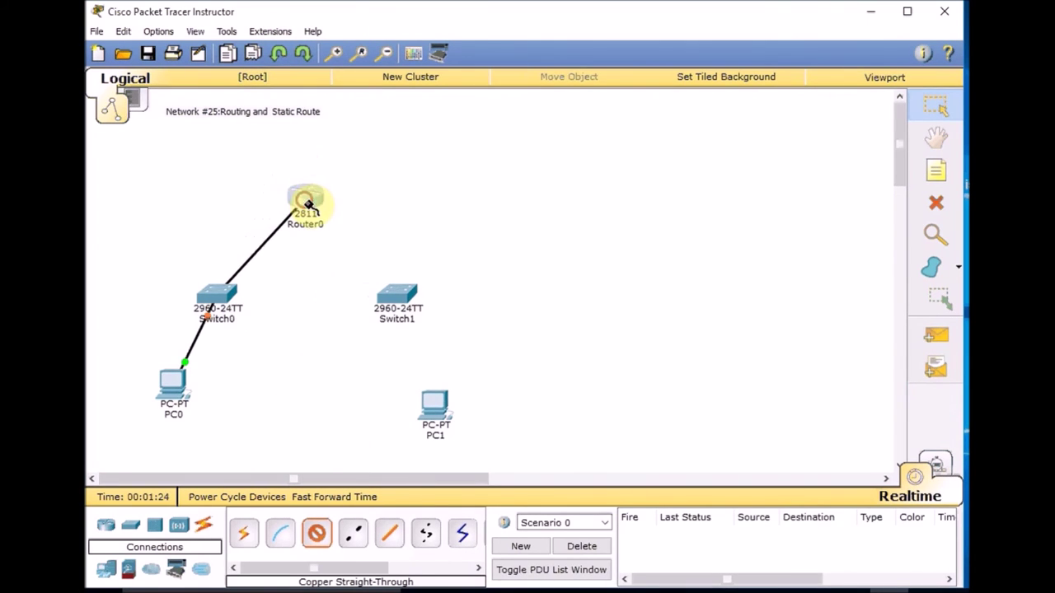
pyautogui.click(304, 197)
pyautogui.click(367, 246)
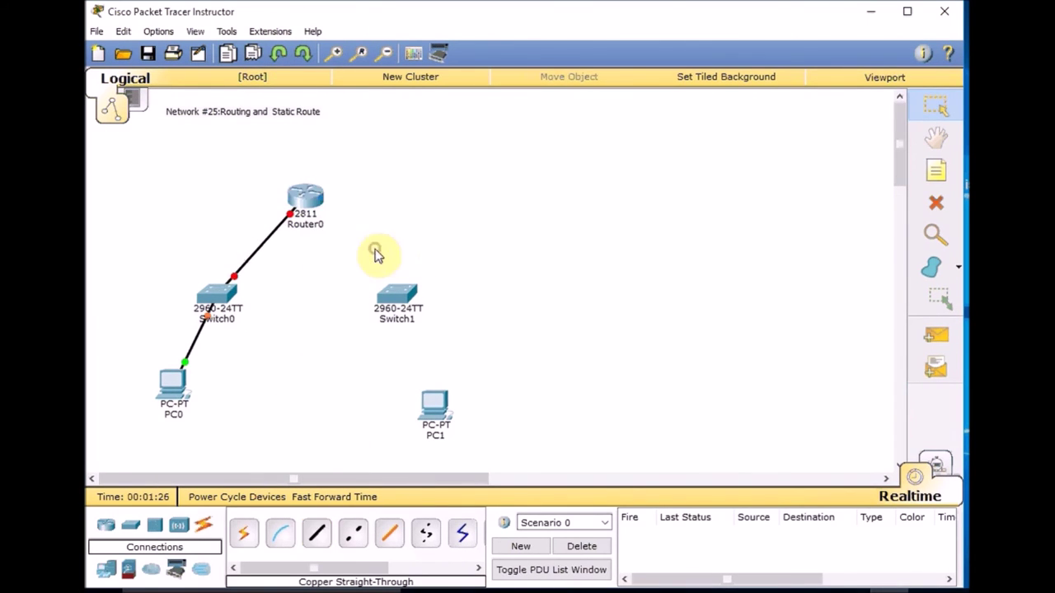
# - Run a copper straight-through cable from Switch1's FastEthernet0/1 to Router0
pyautogui.click(315, 532)
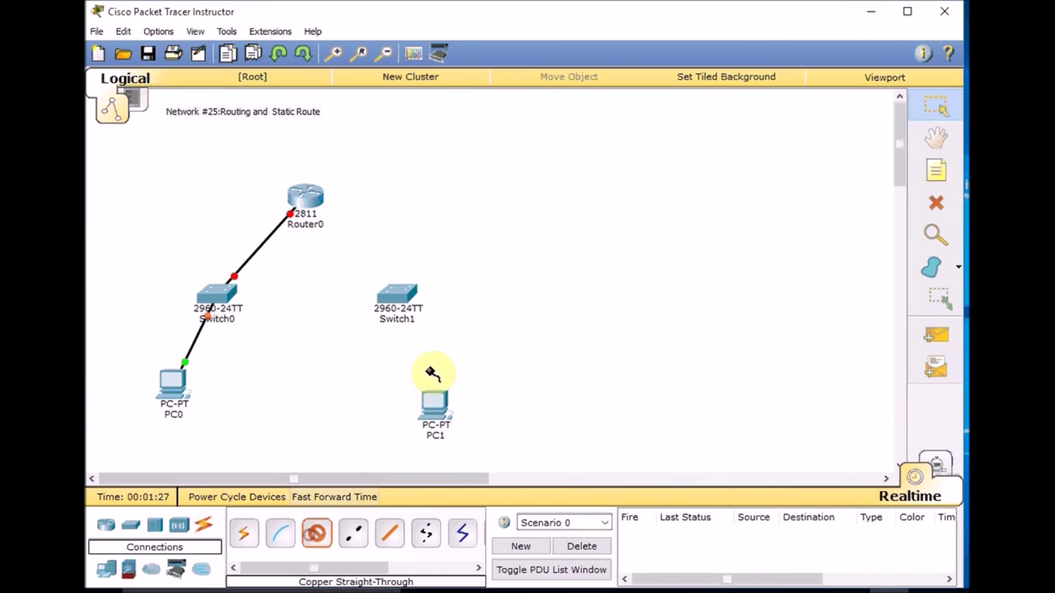
pyautogui.click(399, 300)
pyautogui.click(482, 27)
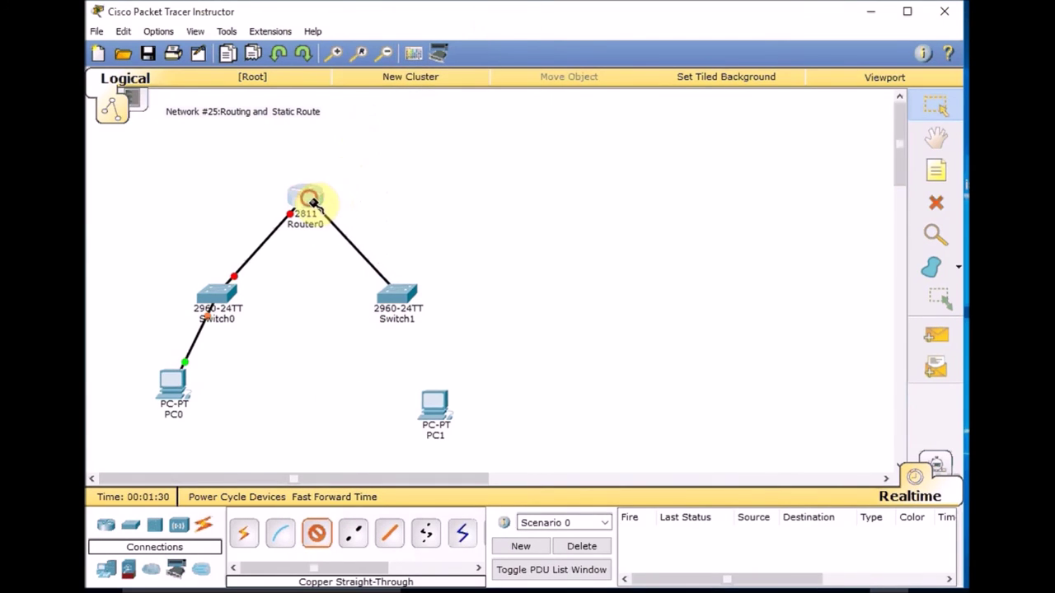
pyautogui.click(306, 198)
pyautogui.click(413, 247)
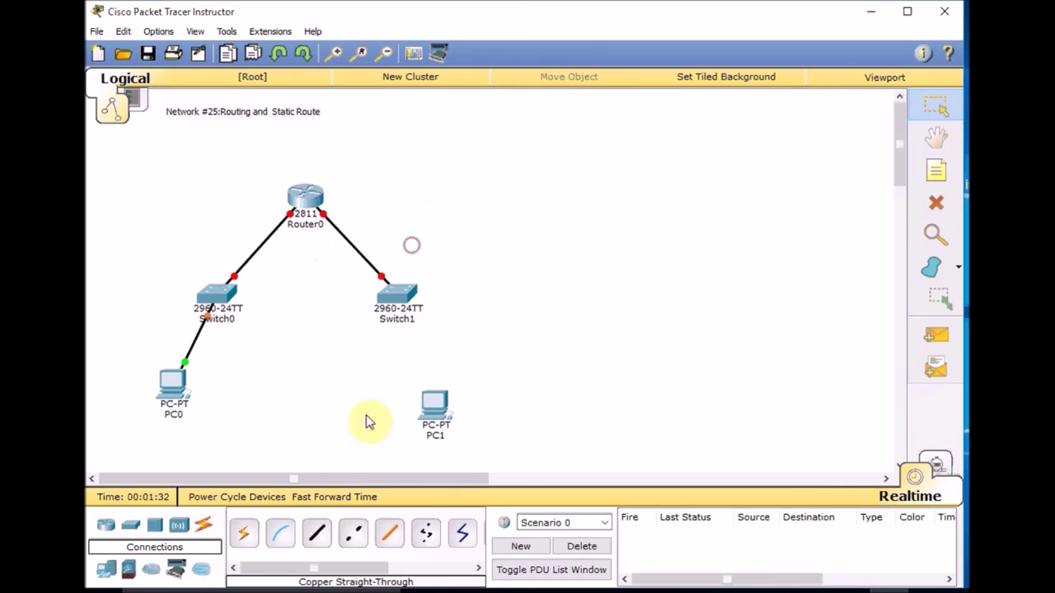
# - Connect PC1's FastEthernet0 to Switch1's FastEthernet0/10 with a copper straight-through cable, and shift PC0 slightly away from Switch0
pyautogui.click(317, 534)
pyautogui.click(437, 410)
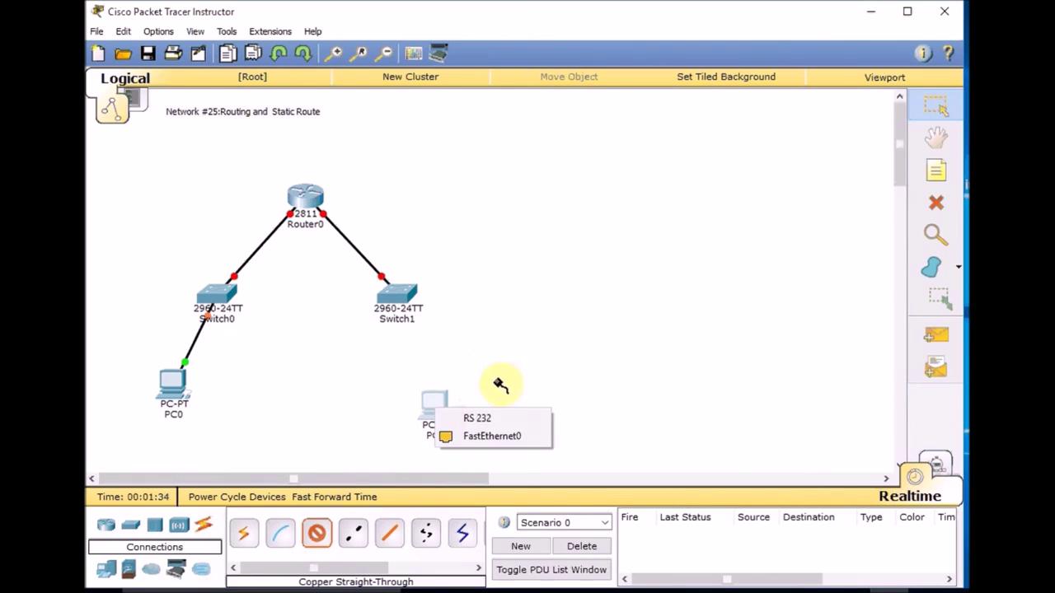
pyautogui.click(498, 437)
pyautogui.click(400, 300)
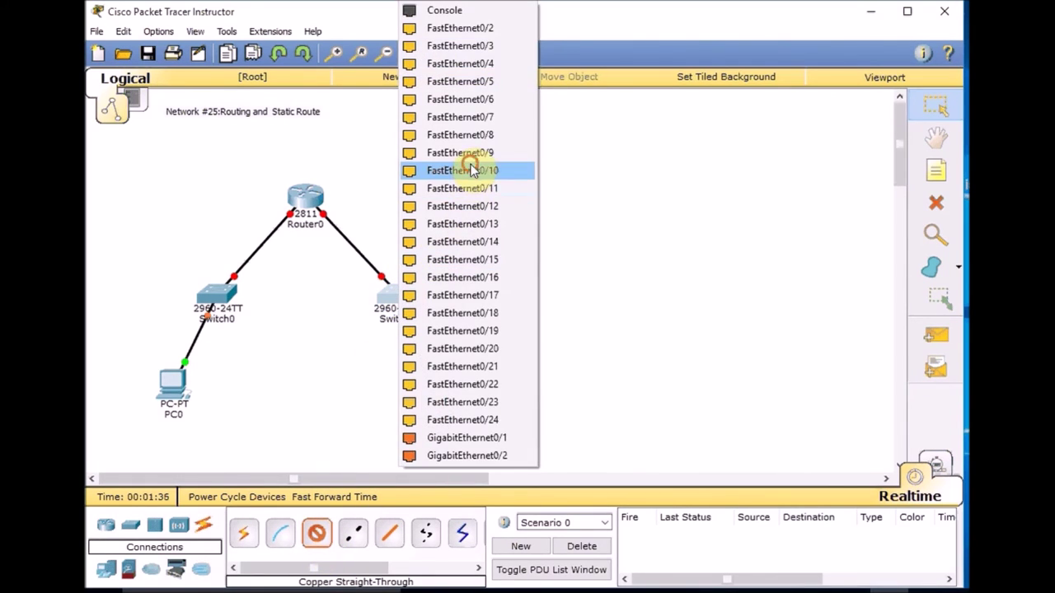
pyautogui.click(466, 171)
pyautogui.moveTo(175, 399); pyautogui.dragTo(167, 416)
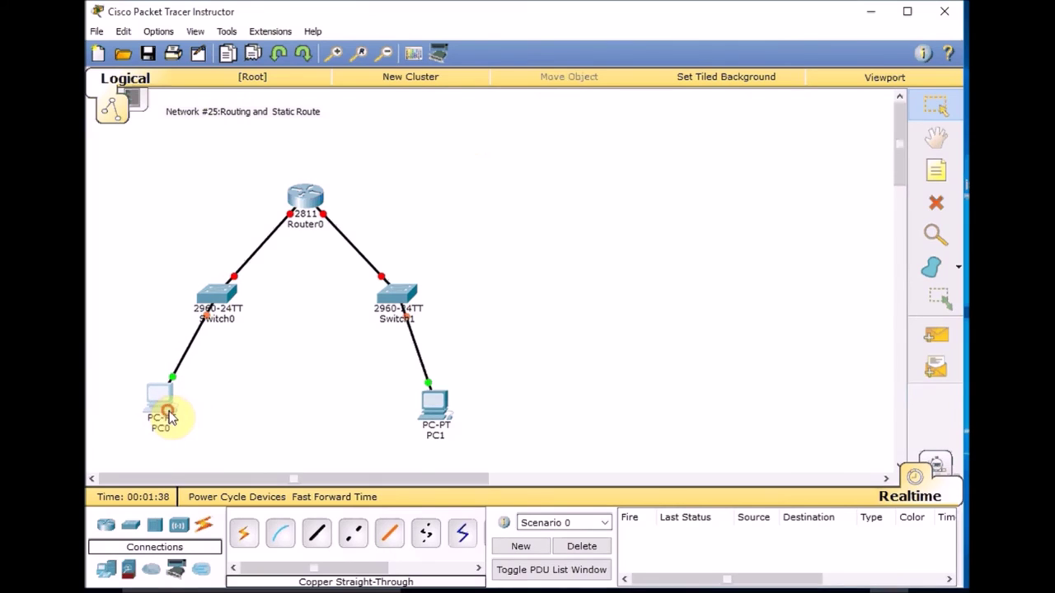
# - Add a note reading 192.168.10.0/24 and place it beside Switch0
pyautogui.click(944, 172)
pyautogui.click(478, 285)
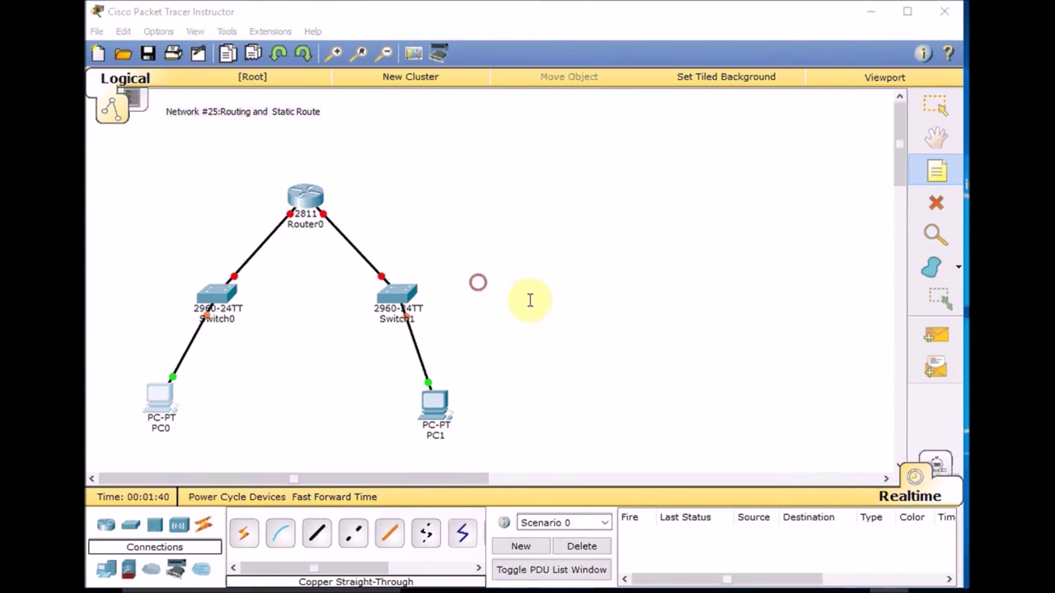
pyautogui.write('192.168.10.')
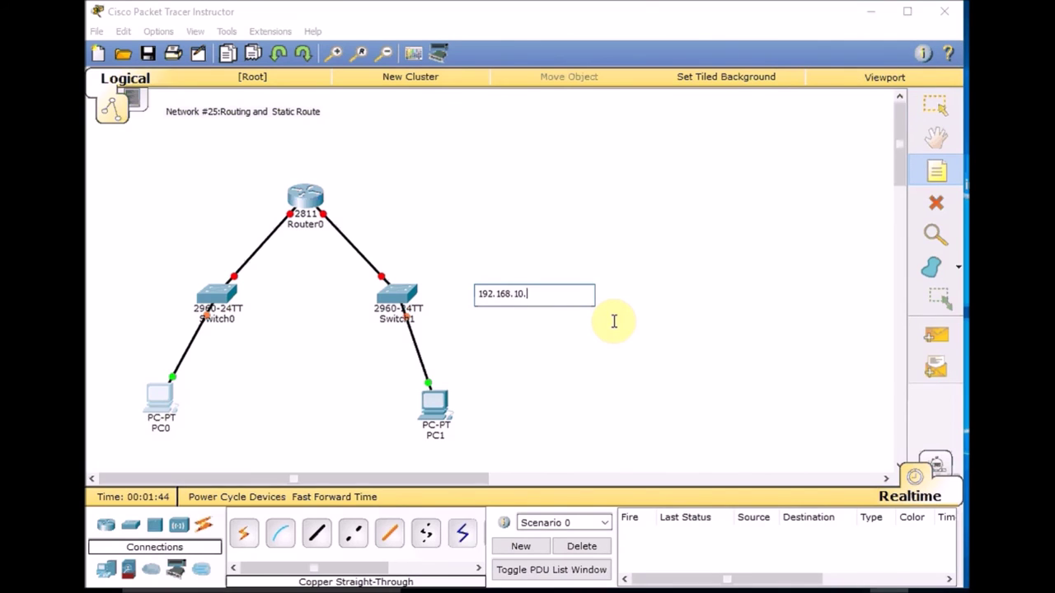
pyautogui.write('0/24')
pyautogui.click(935, 106)
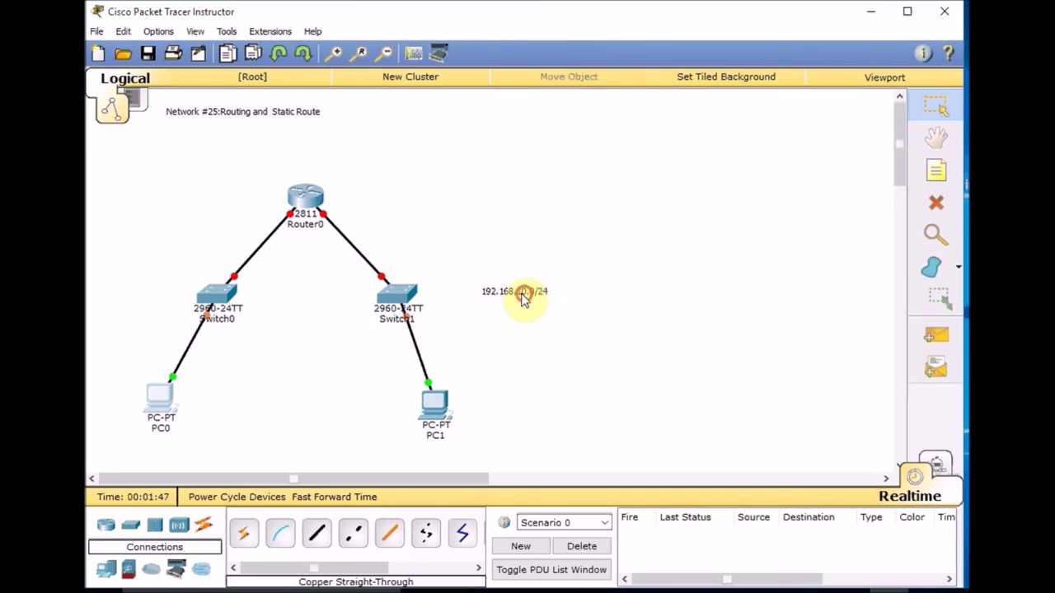
pyautogui.moveTo(523, 299); pyautogui.dragTo(161, 284)
# - Add the line "LAN01:" above the address in Switch0's note and nudge the note clear of the switch
pyautogui.doubleClick(131, 278)
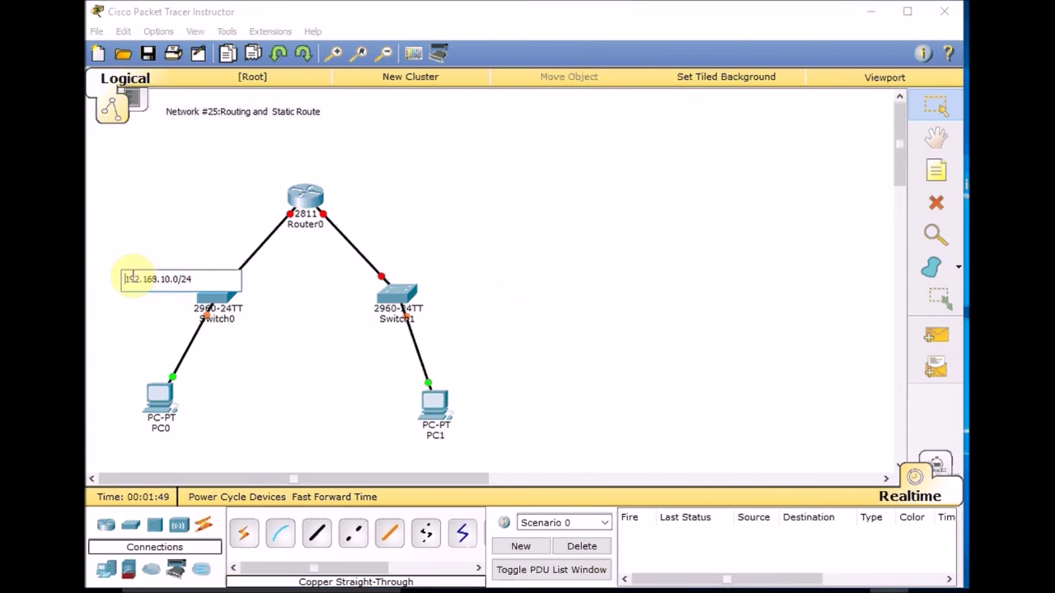
pyautogui.click(259, 288)
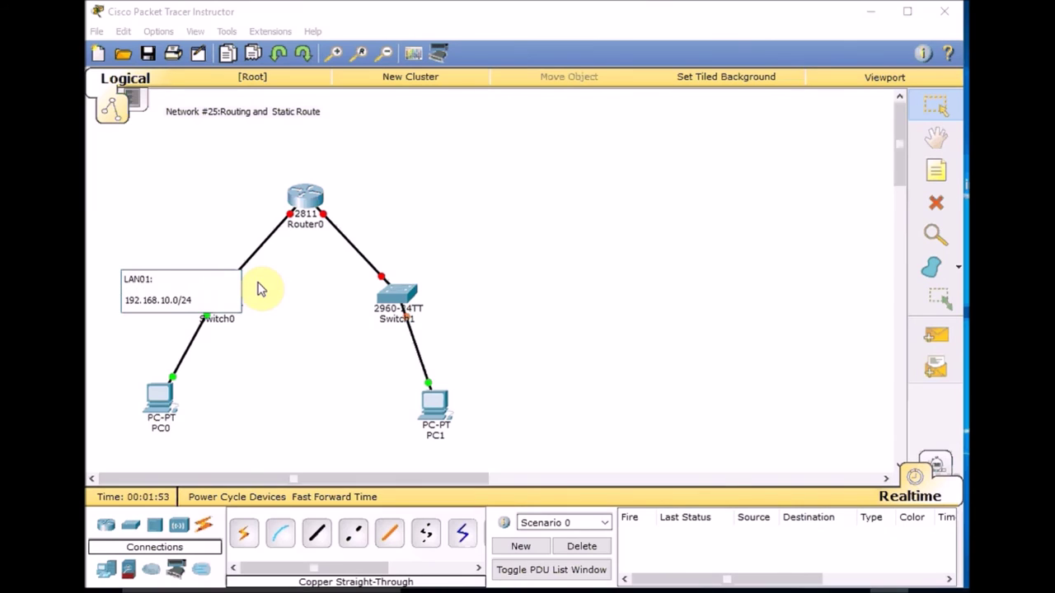
pyautogui.click(492, 217)
pyautogui.moveTo(140, 303); pyautogui.dragTo(128, 302)
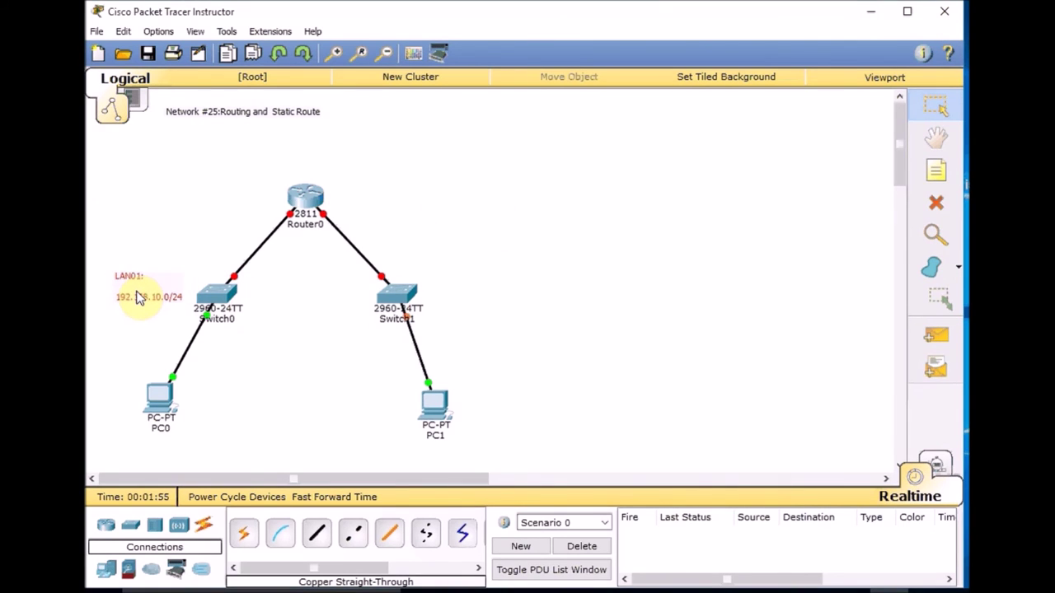
# - Add a note reading "LAN02:" with 192.168.20.0/24 on the line below and place it beside Switch1
pyautogui.click(936, 170)
pyautogui.click(482, 295)
pyautogui.write('LAN')
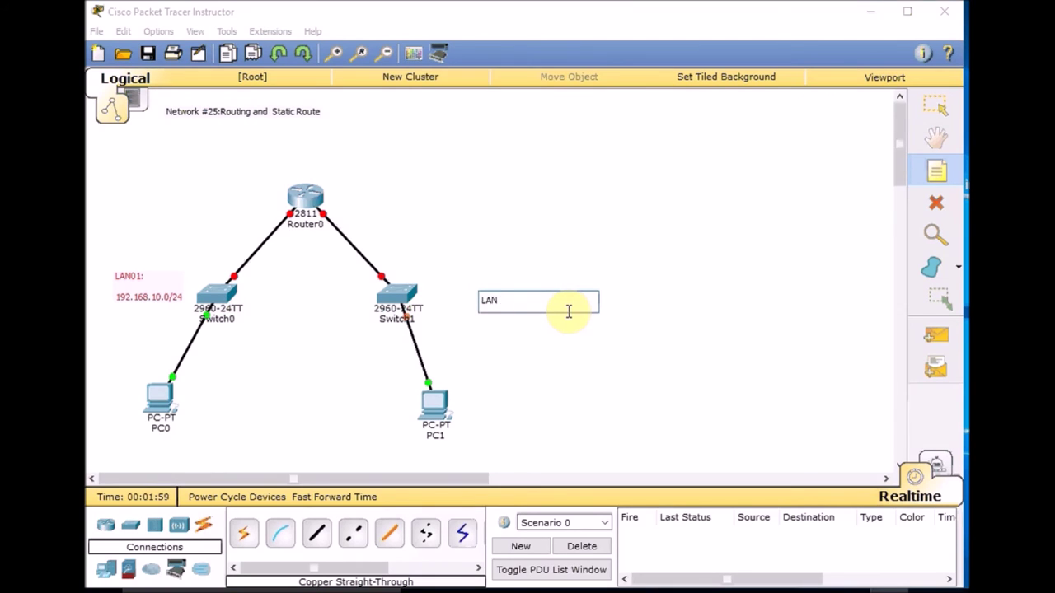
pyautogui.write('02:')
pyautogui.press('Return')
pyautogui.write('192.168.20.0/24')
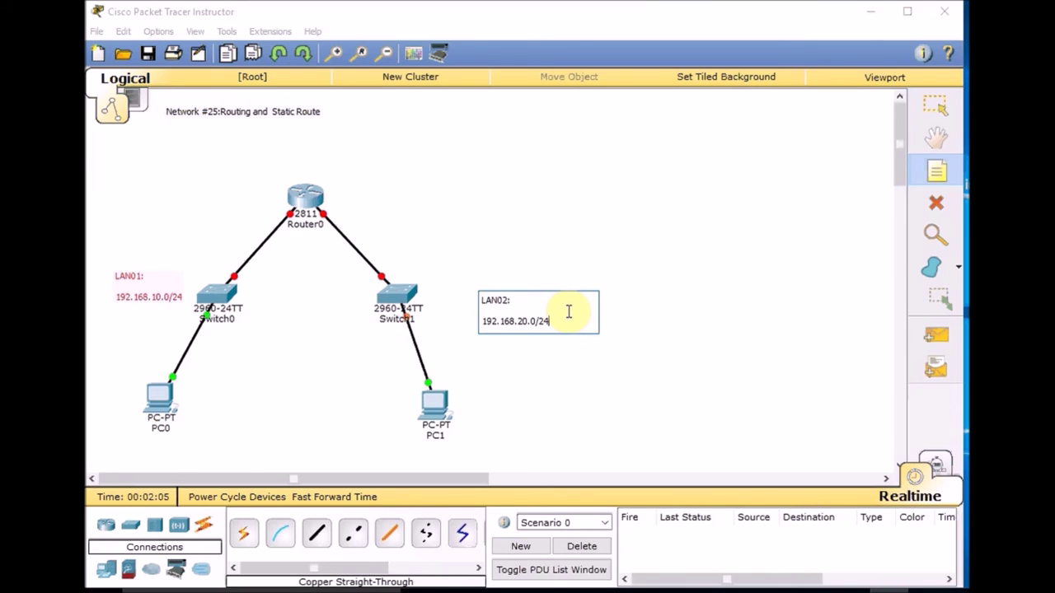
pyautogui.click(935, 106)
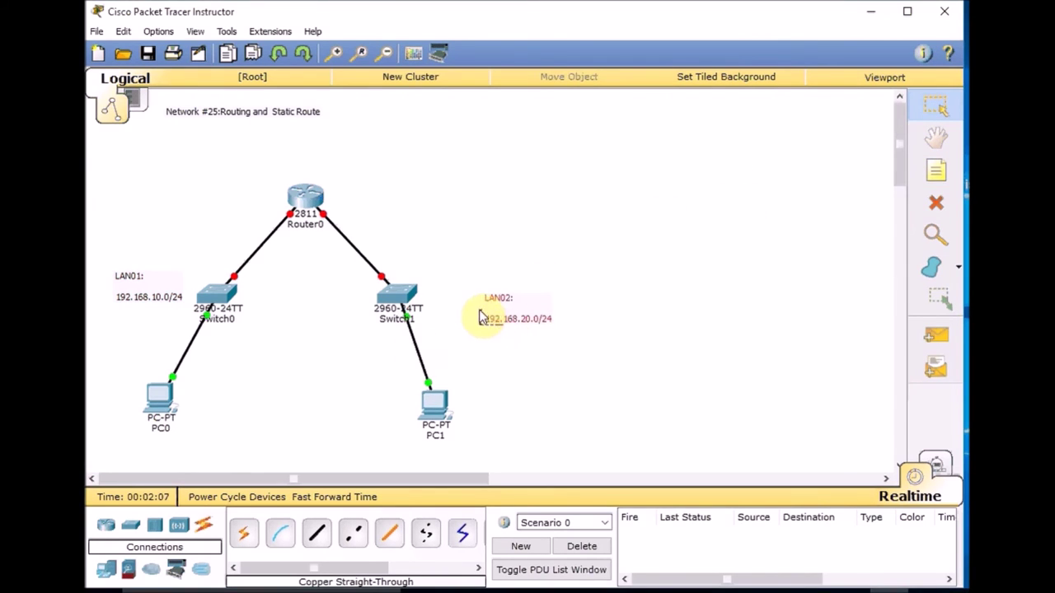
pyautogui.moveTo(500, 316); pyautogui.dragTo(456, 302)
# - Move PC0 slightly farther from Switch0 and add two ".10" host address notes, one near each PC
pyautogui.moveTo(173, 410); pyautogui.dragTo(150, 417)
pyautogui.click(936, 171)
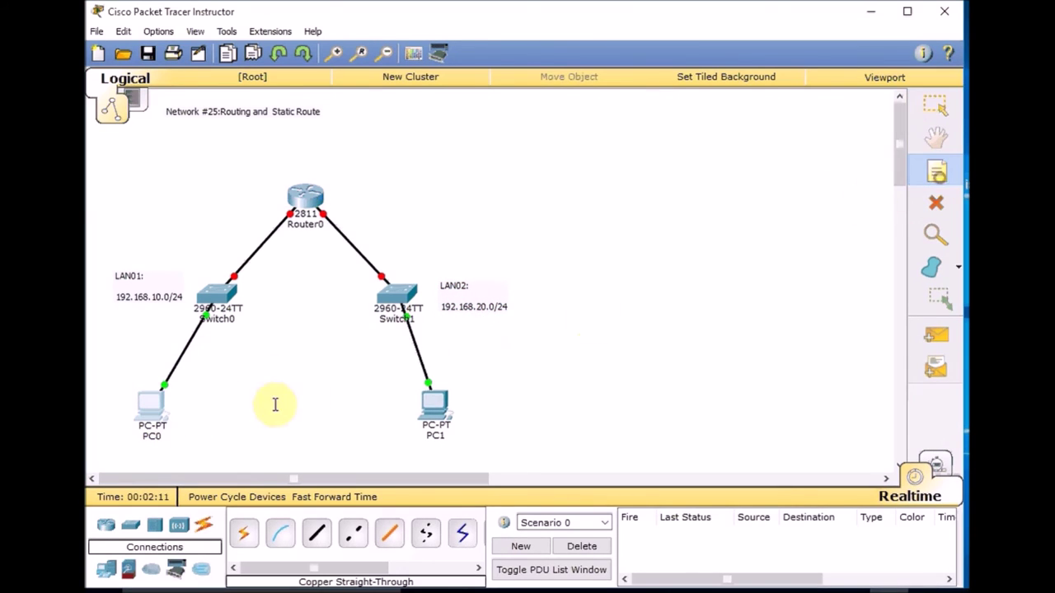
pyautogui.click(193, 389)
pyautogui.write(',.1')
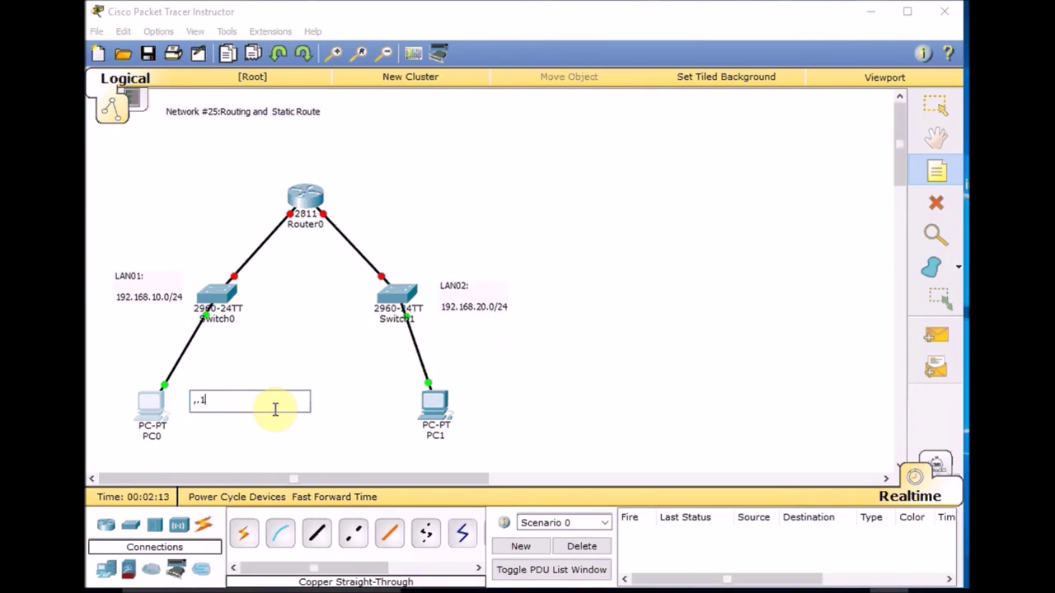
pyautogui.click(323, 357)
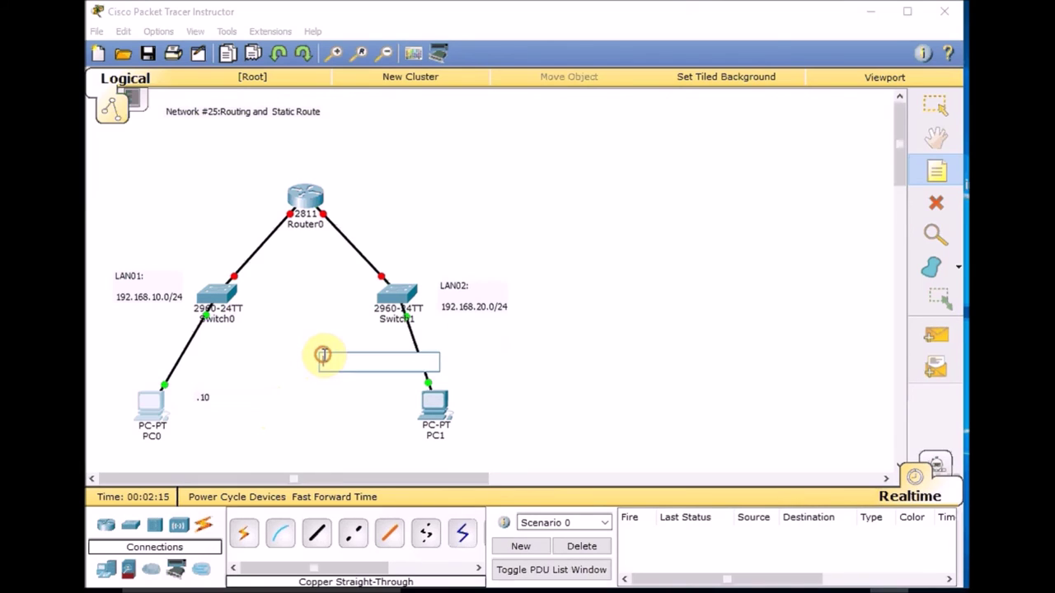
pyautogui.write('.10')
# - Add two ".250" notes for Router0's interface addresses
pyautogui.click(289, 275)
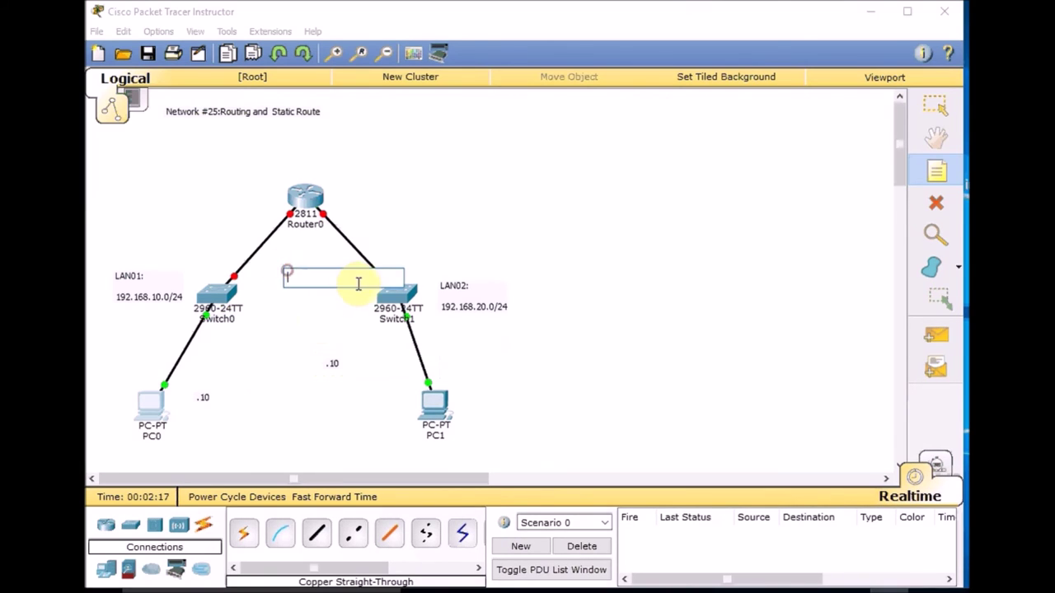
pyautogui.write('.250')
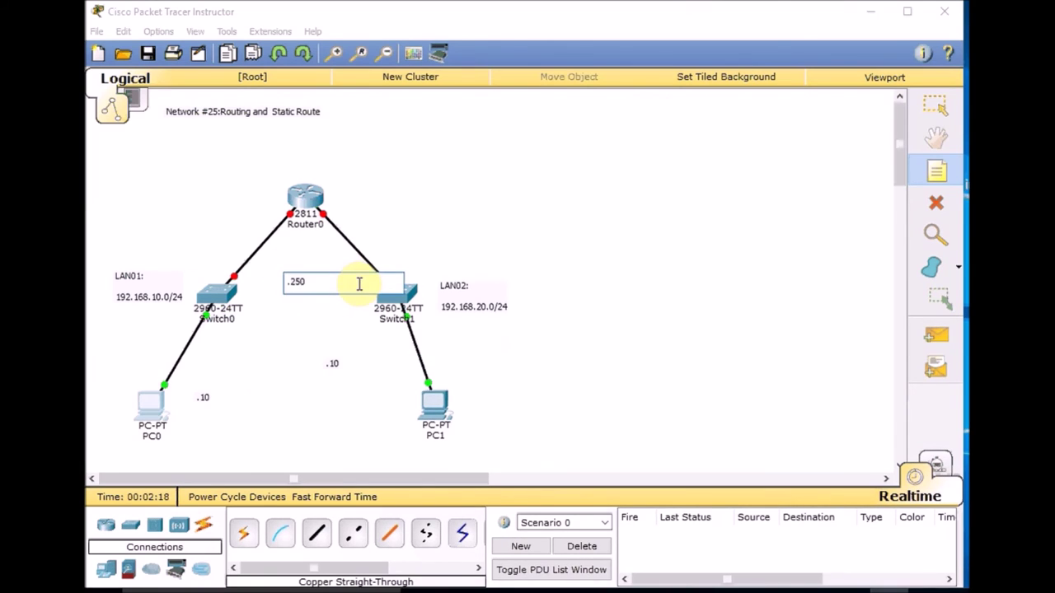
pyautogui.click(429, 193)
pyautogui.write('.250')
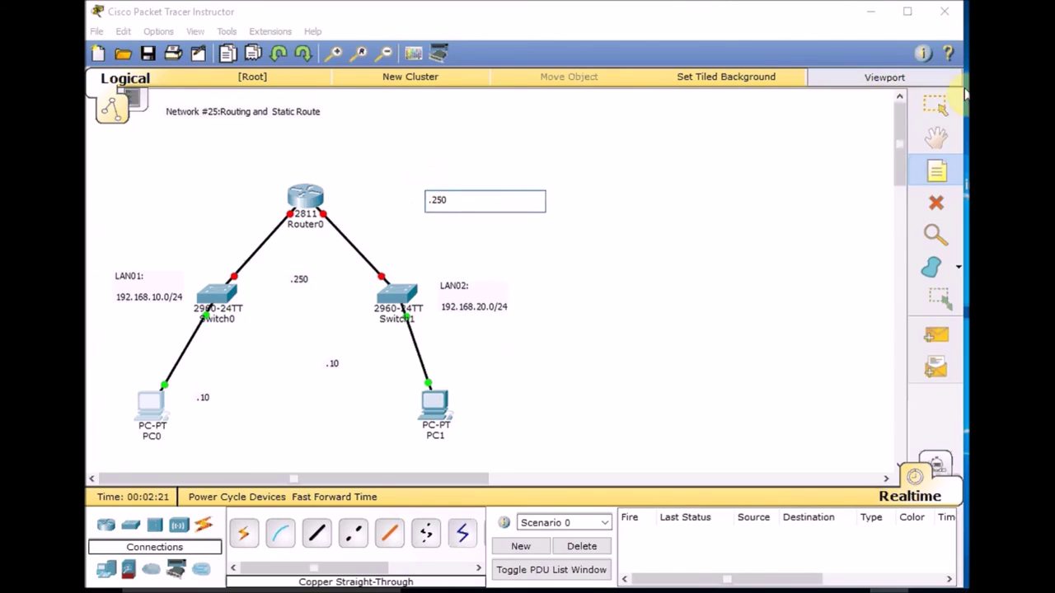
# - Position the two .250 notes on either side of Router0 and the .10 notes next to PC0 and PC1
pyautogui.click(935, 106)
pyautogui.moveTo(300, 280); pyautogui.dragTo(266, 211)
pyautogui.click(440, 198)
pyautogui.moveTo(414, 210); pyautogui.dragTo(347, 212)
pyautogui.moveTo(212, 406); pyautogui.dragTo(192, 394)
pyautogui.moveTo(474, 400); pyautogui.dragTo(444, 380)
# - Configure PC0 with static IP address 192.168.10.10, subnet mask 255.255.255.0 and default gateway 192.168.10.250
pyautogui.click(150, 414)
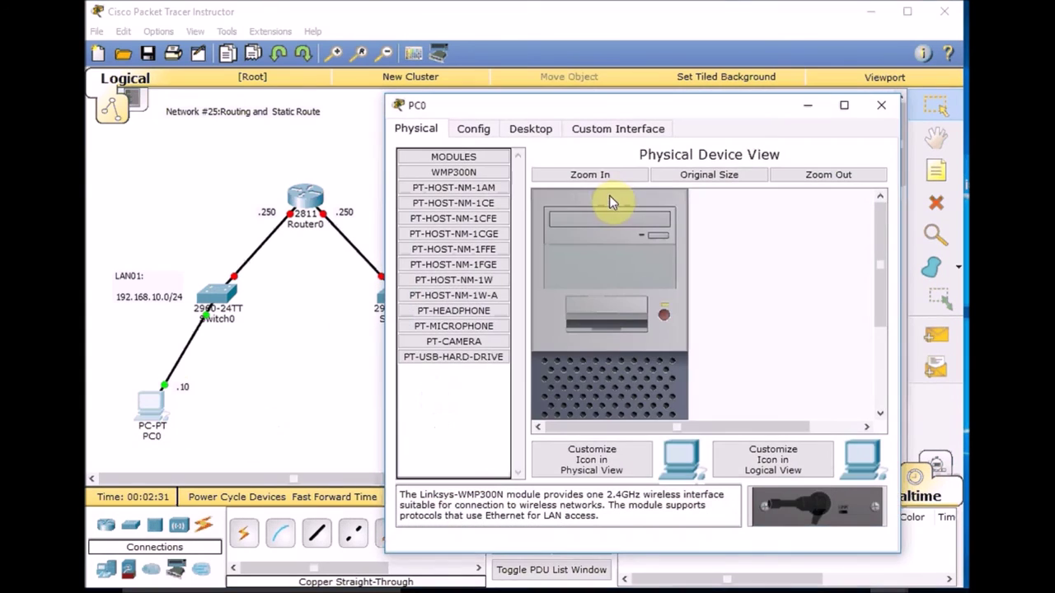
pyautogui.click(527, 128)
pyautogui.click(430, 196)
pyautogui.click(567, 220)
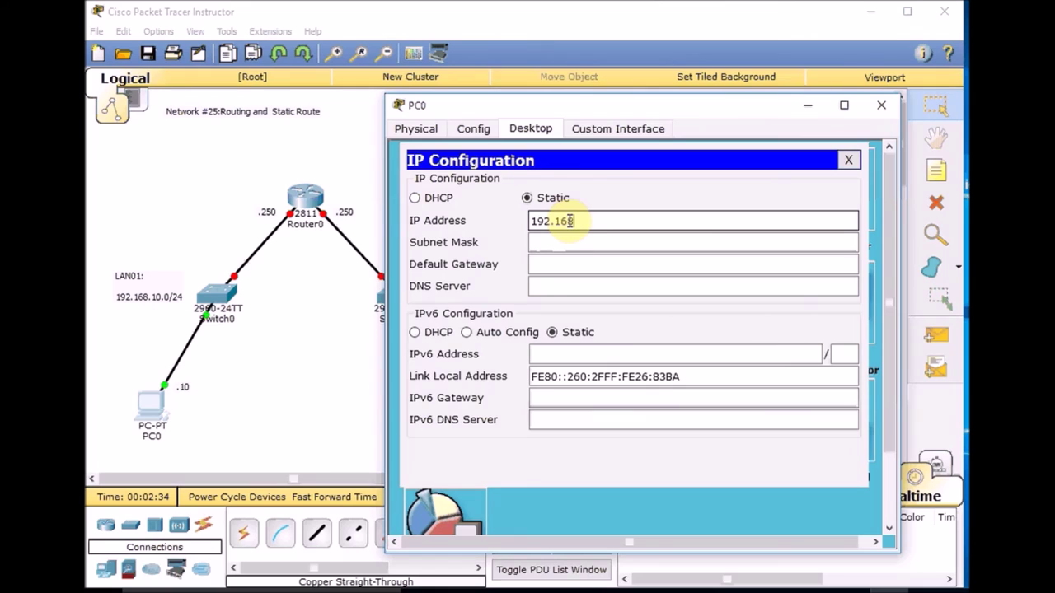
pyautogui.write('192.168.10.10')
pyautogui.press('Tab')
pyautogui.press('Tab')
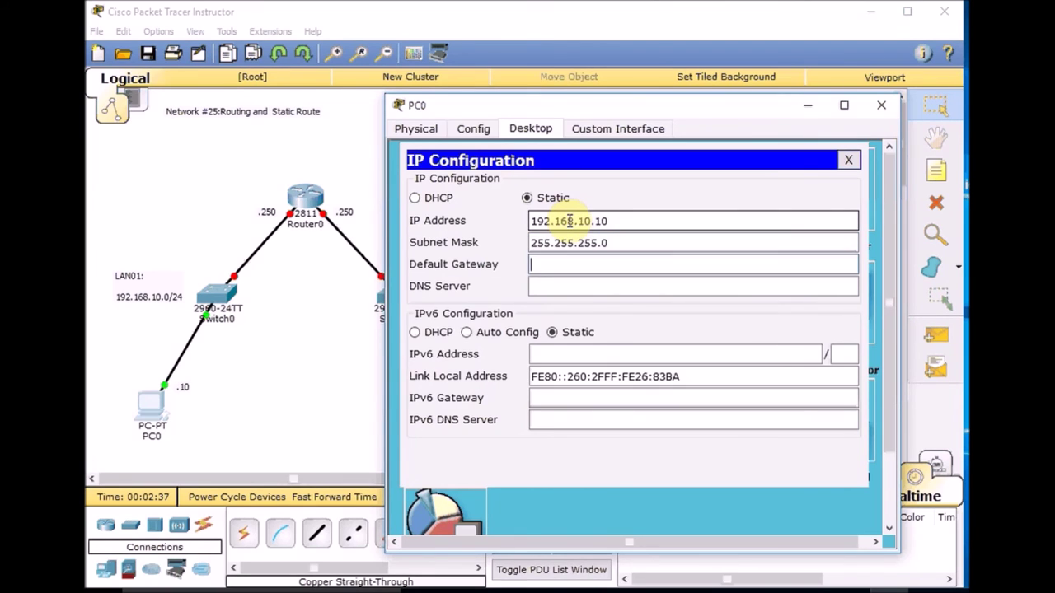
pyautogui.write('192.168.10.200')
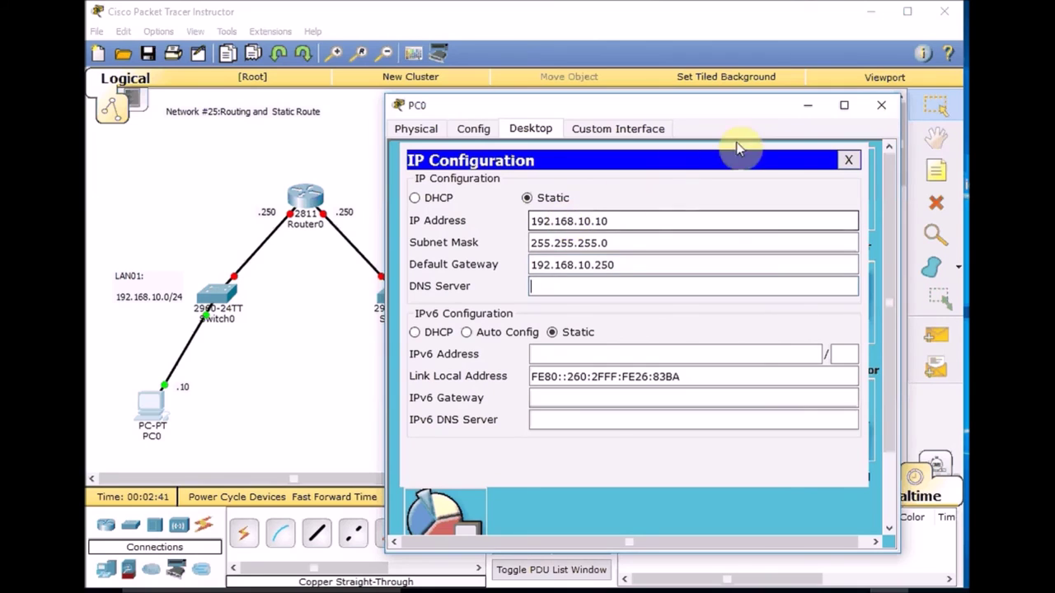
pyautogui.click(849, 160)
pyautogui.click(877, 110)
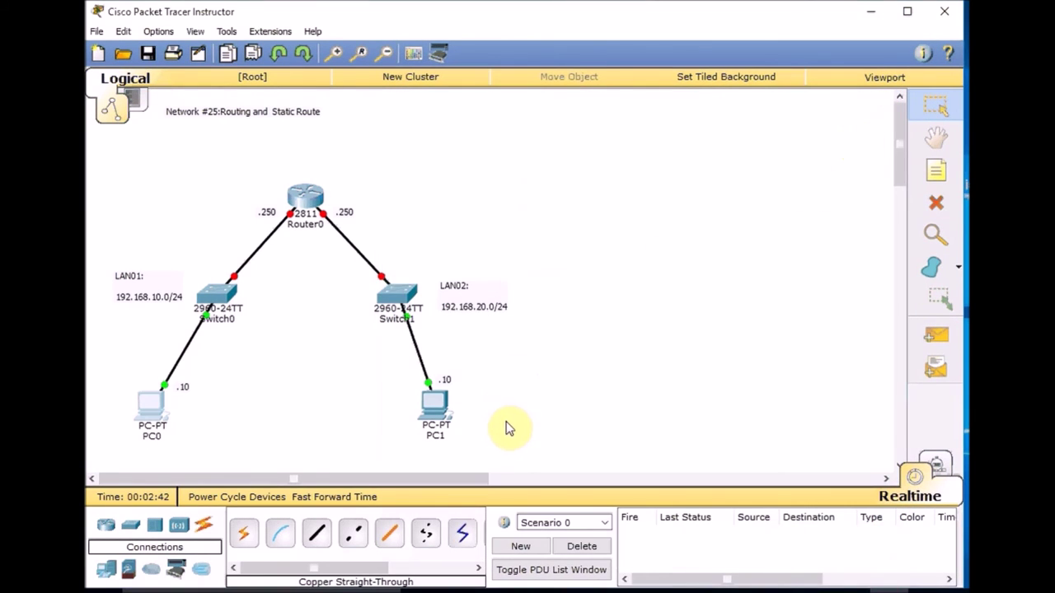
# - Configure PC1 with static IP address 192.168.20.10 and subnet mask 255.255.255.0
pyautogui.click(434, 406)
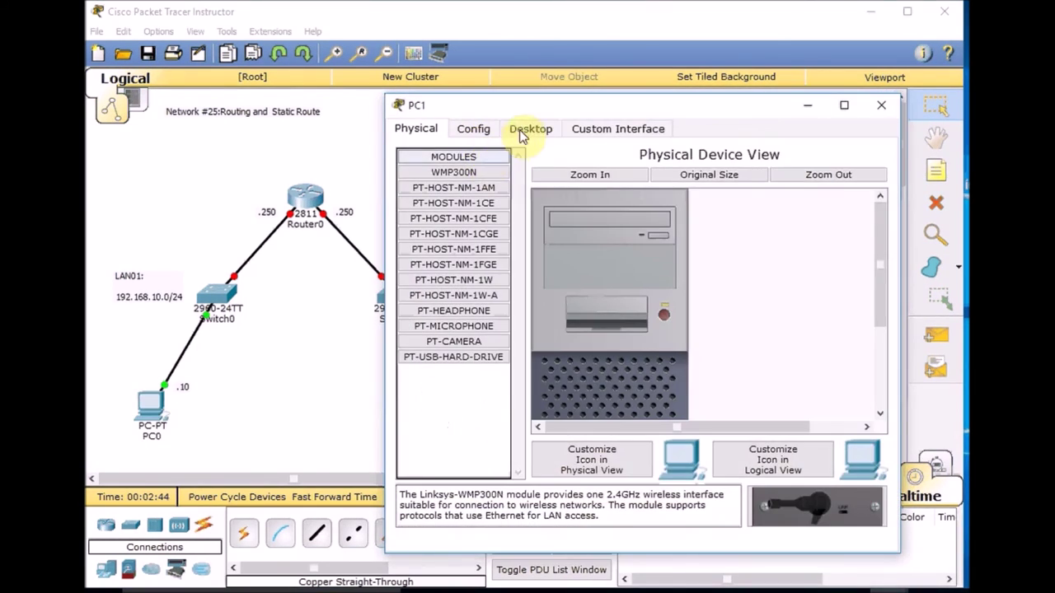
pyautogui.click(530, 130)
pyautogui.click(472, 210)
pyautogui.click(564, 223)
pyautogui.write('1')
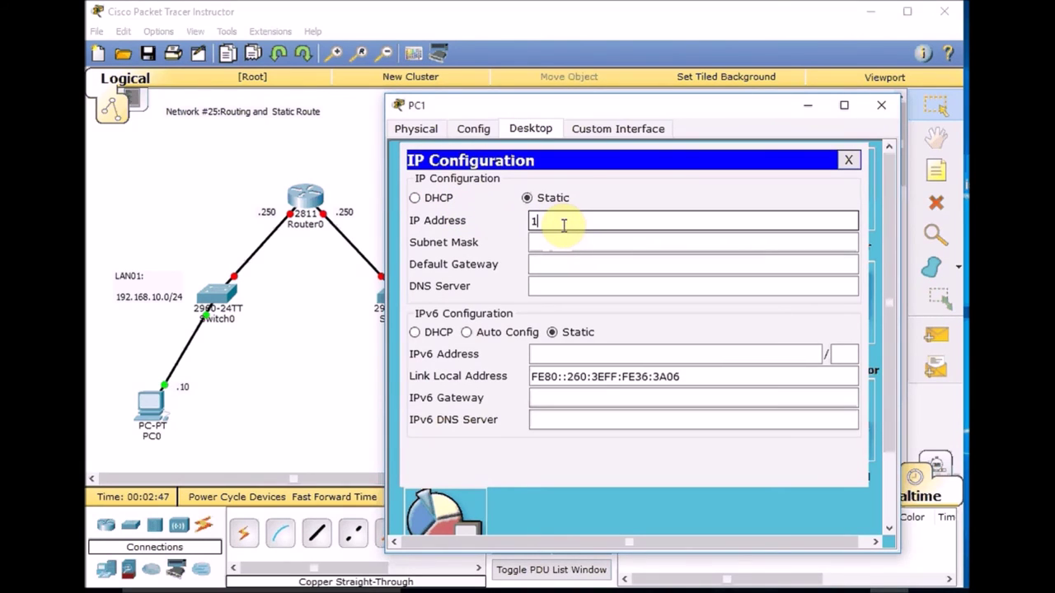
pyautogui.write('92.168.20.10')
pyautogui.press('Tab')
pyautogui.press('Tab')
# - Enter PC1's default gateway address and close its configuration
pyautogui.write('192.1')
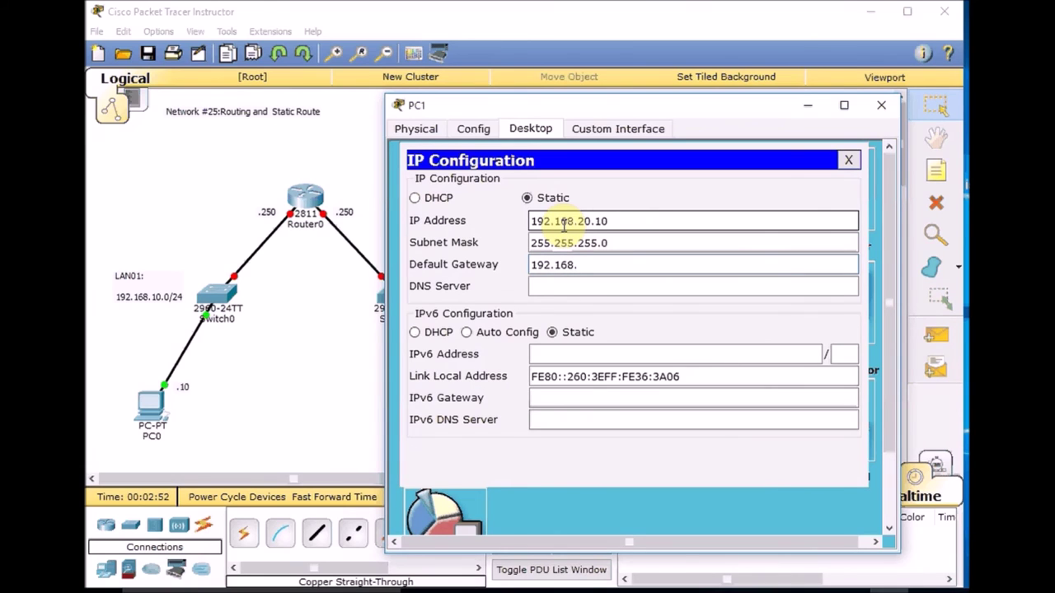
pyautogui.write('68')
pyautogui.press('BackSpace')
pyautogui.press('BackSpace')
pyautogui.press('BackSpace')
pyautogui.press('BackSpace')
pyautogui.press('BackSpace')
pyautogui.press('BackSpace')
pyautogui.press('BackSpace')
pyautogui.click(846, 161)
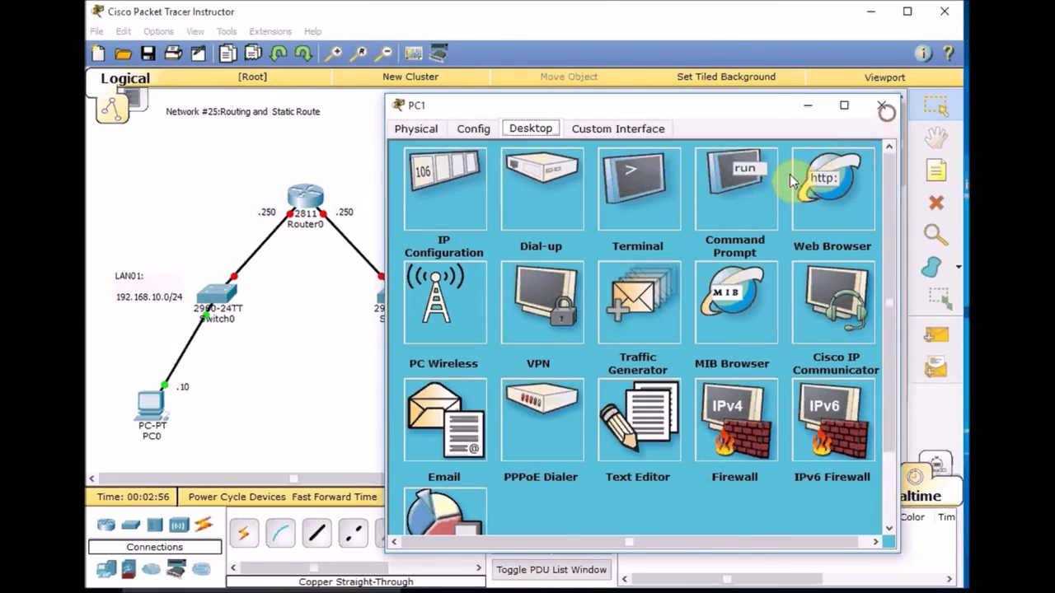
pyautogui.click(881, 105)
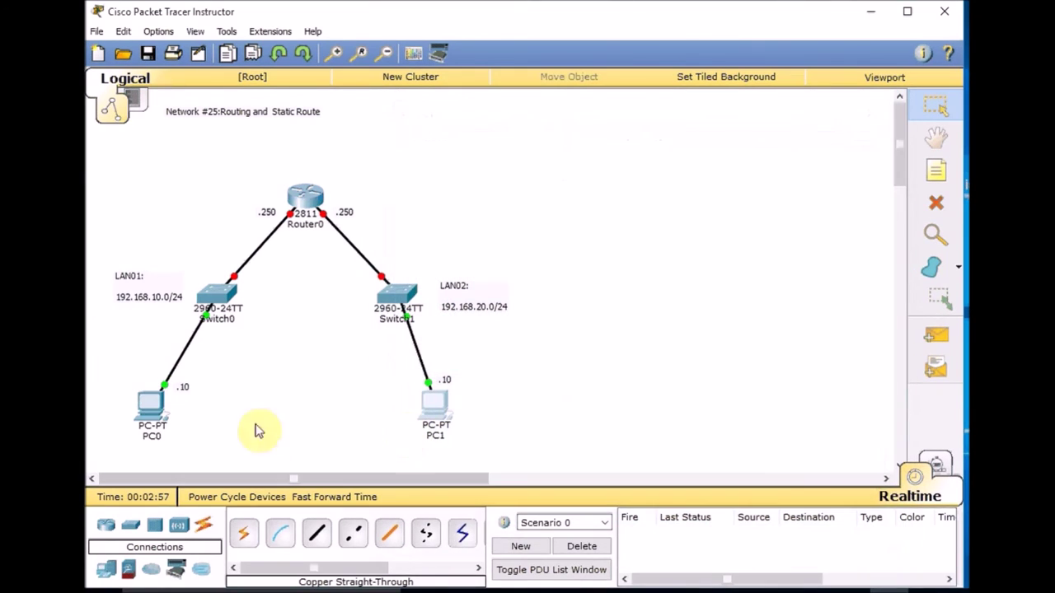
# - Open Router0's command line and decline the initial configuration dialog
pyautogui.click(302, 197)
pyautogui.click(517, 130)
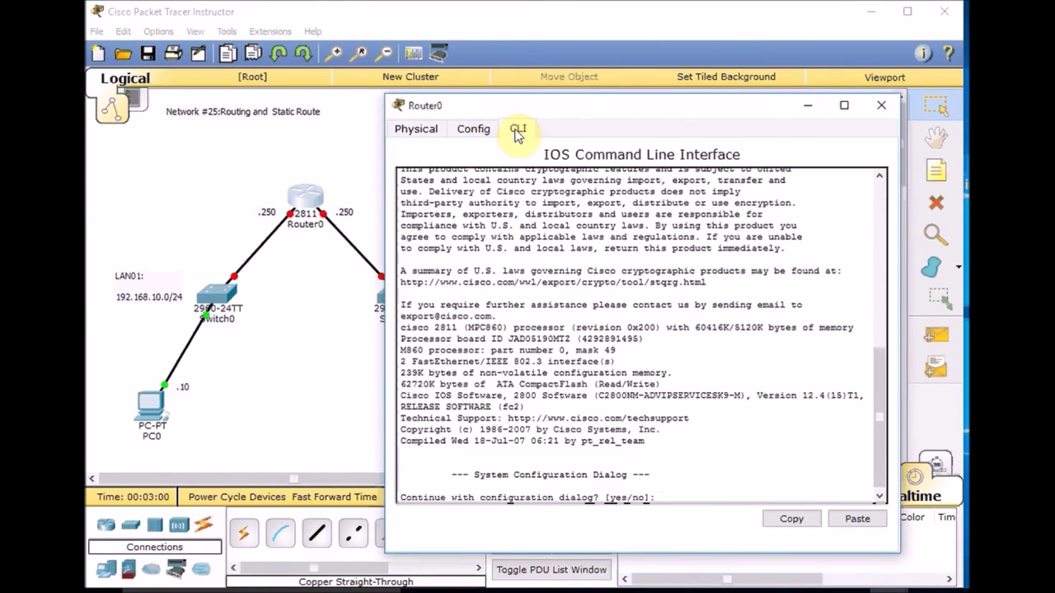
pyautogui.write('n')
pyautogui.press('Return')
pyautogui.press('Return')
pyautogui.press('Return')
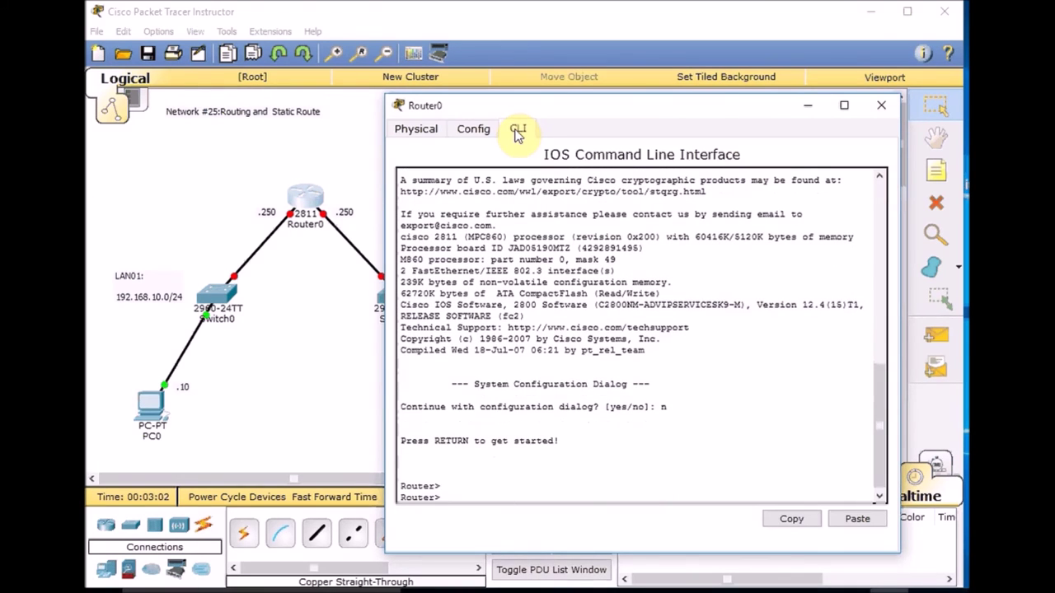
# - Enter global configuration mode on Router0 and list the brief IP status of its interfaces
pyautogui.write('en')
pyautogui.press('Return')
pyautogui.press('Return')
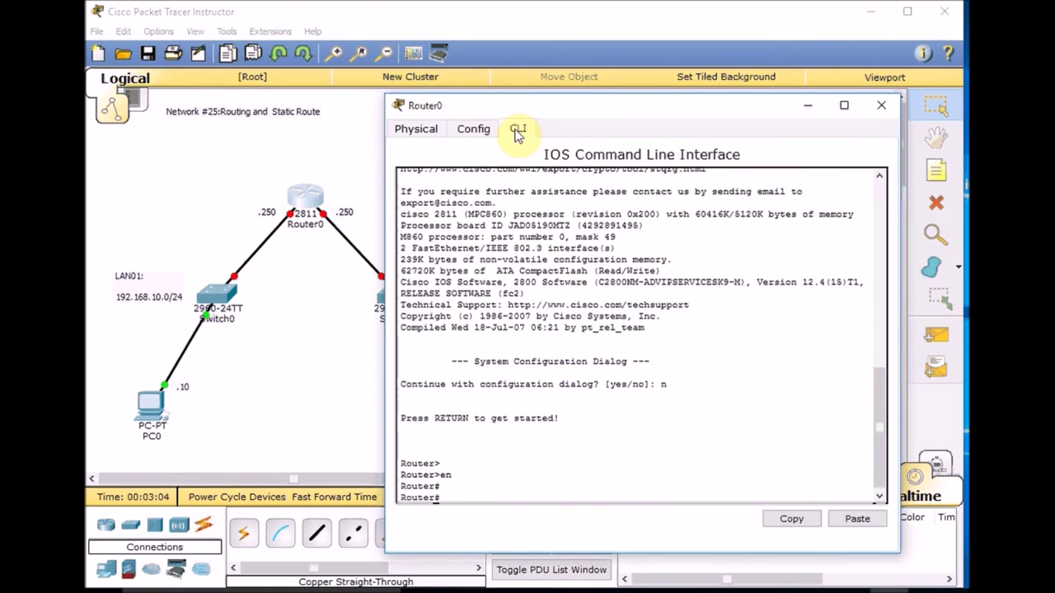
pyautogui.write('conf t')
pyautogui.press('Return')
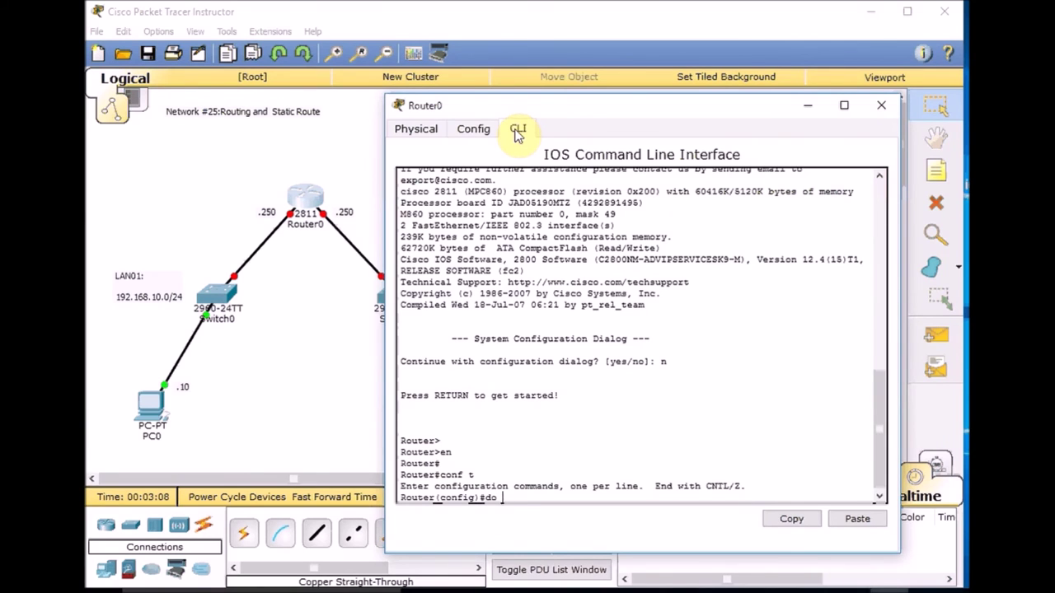
pyautogui.write('do sh ip int brie')
pyautogui.press('Return')
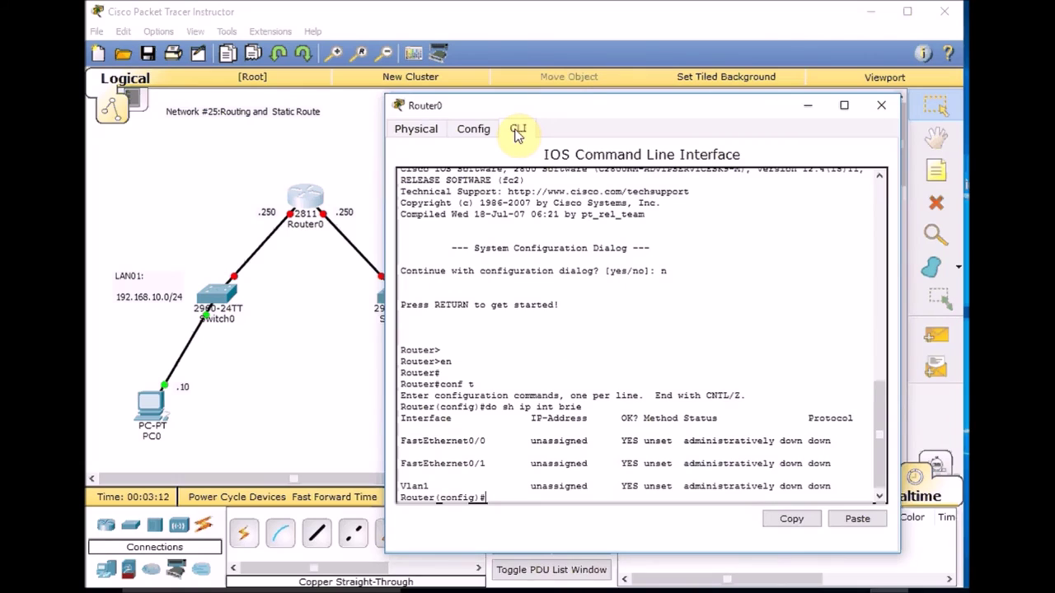
# - Enable Router0's FastEthernet0/0 interface with no shutdown
pyautogui.write('i')
pyautogui.write('nt fa0/0')
pyautogui.press('Return')
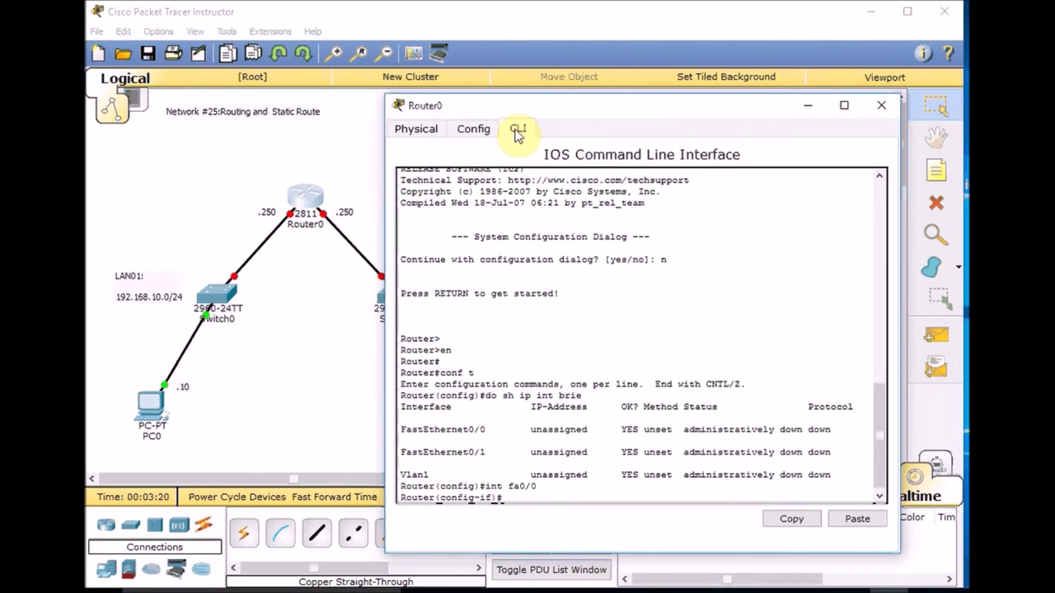
pyautogui.write('no sh')
pyautogui.press('Return')
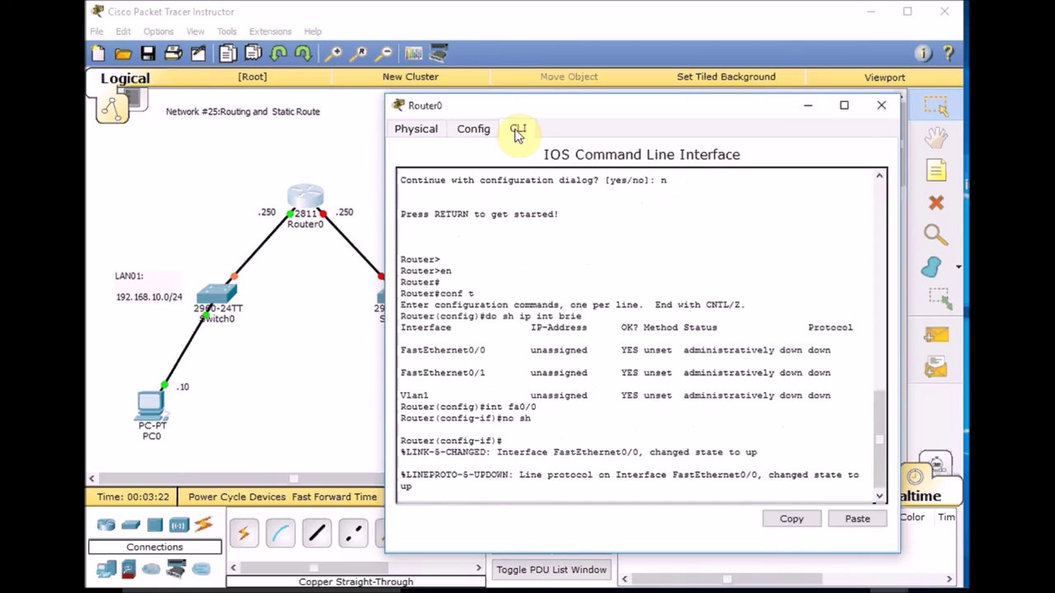
# - Assign IP address 192.168.10.250 with mask 255.255.255.0 to FastEthernet0/0 and leave its interface configuration
pyautogui.write('ip add')
pyautogui.press('Tab')
pyautogui.write('1')
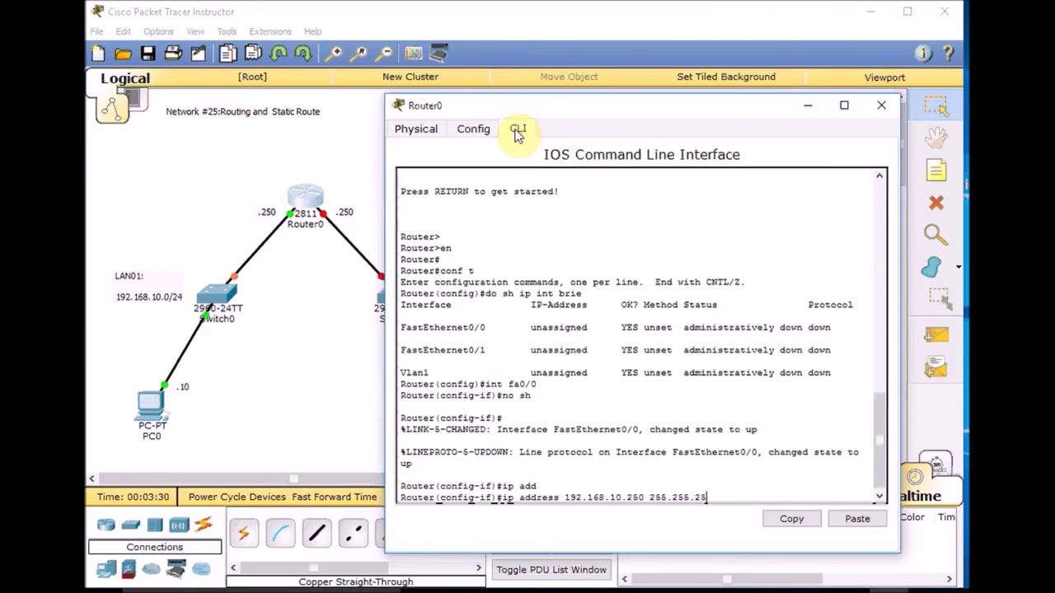
pyautogui.press('Return')
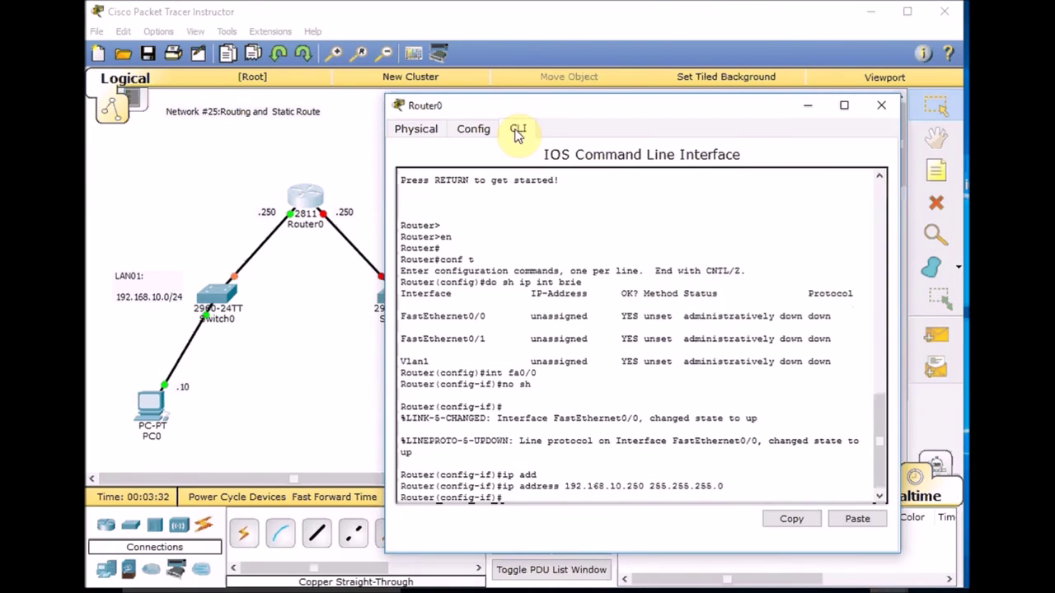
pyautogui.write('exit')
pyautogui.press('Return')
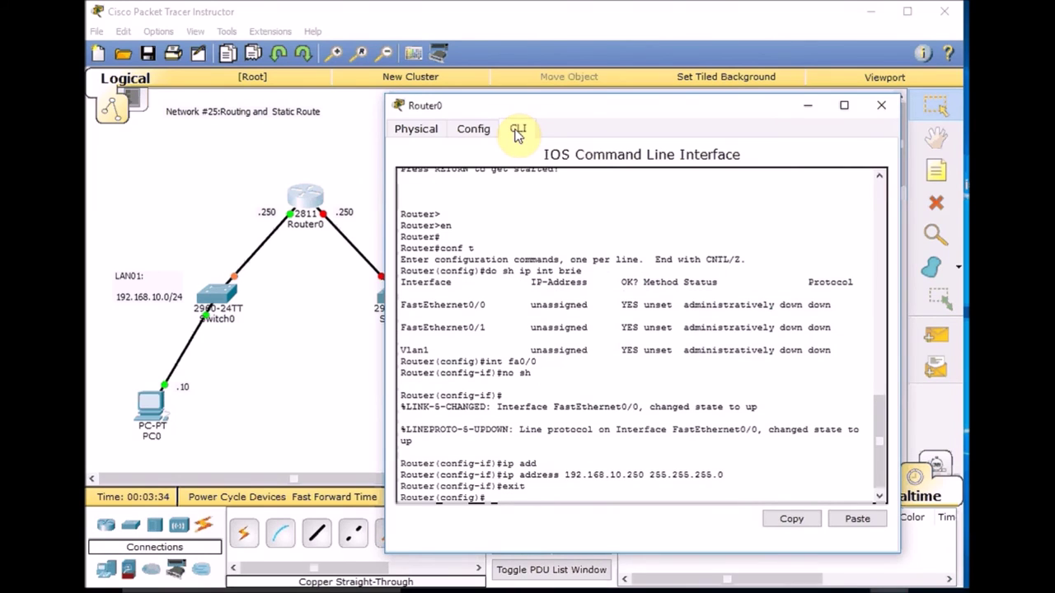
# - Assign IP address 192.168.20.250 with mask 255.255.255.0 to Router0's FastEthernet0/1 and enable the interface
pyautogui.write('int fa 0/1')
pyautogui.press('Return')
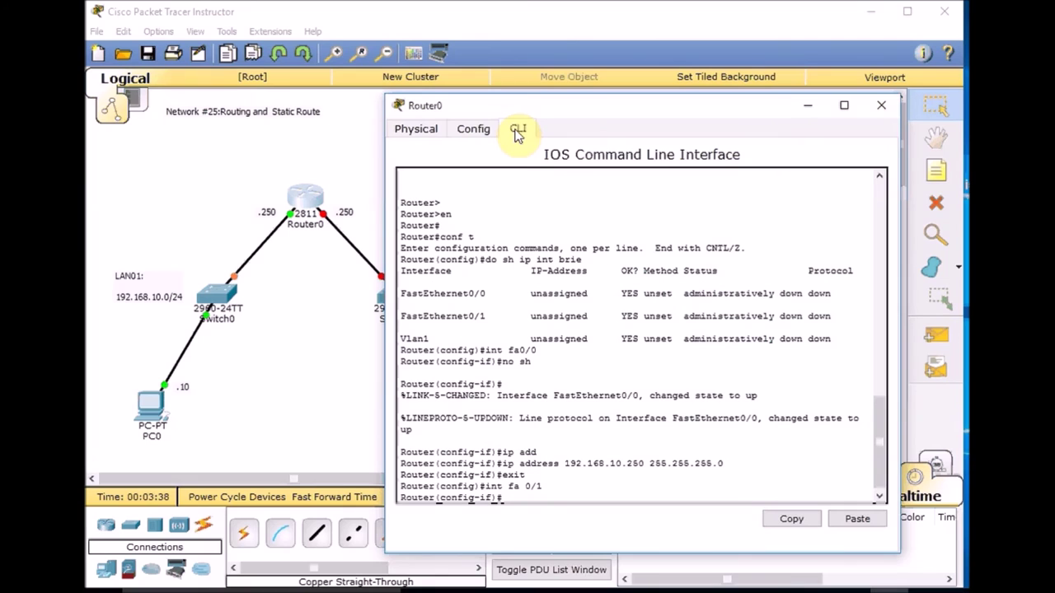
pyautogui.write('ip add')
pyautogui.press('Tab')
pyautogui.write('1')
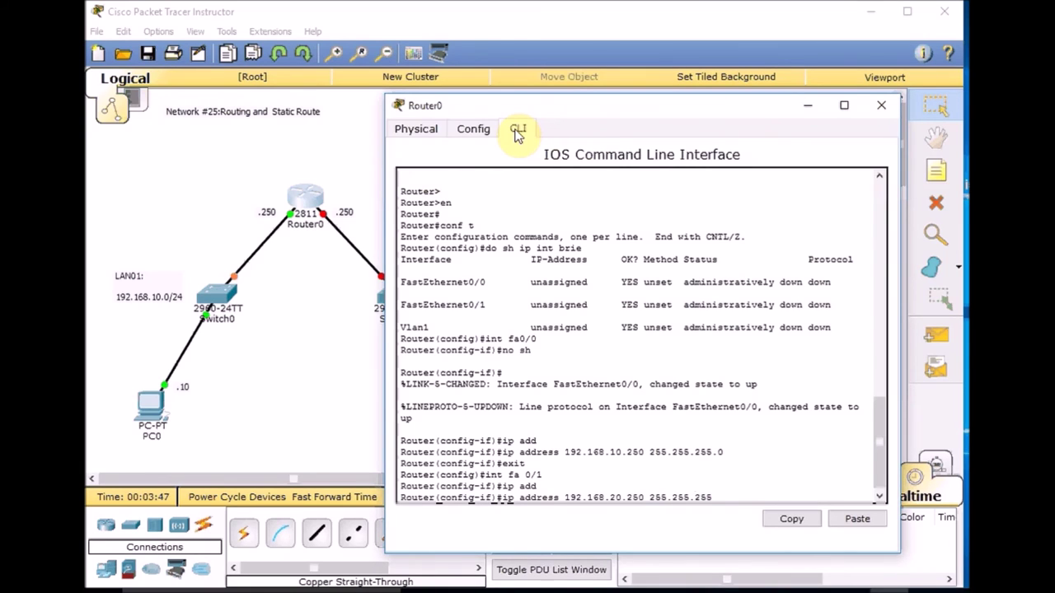
pyautogui.press('Return')
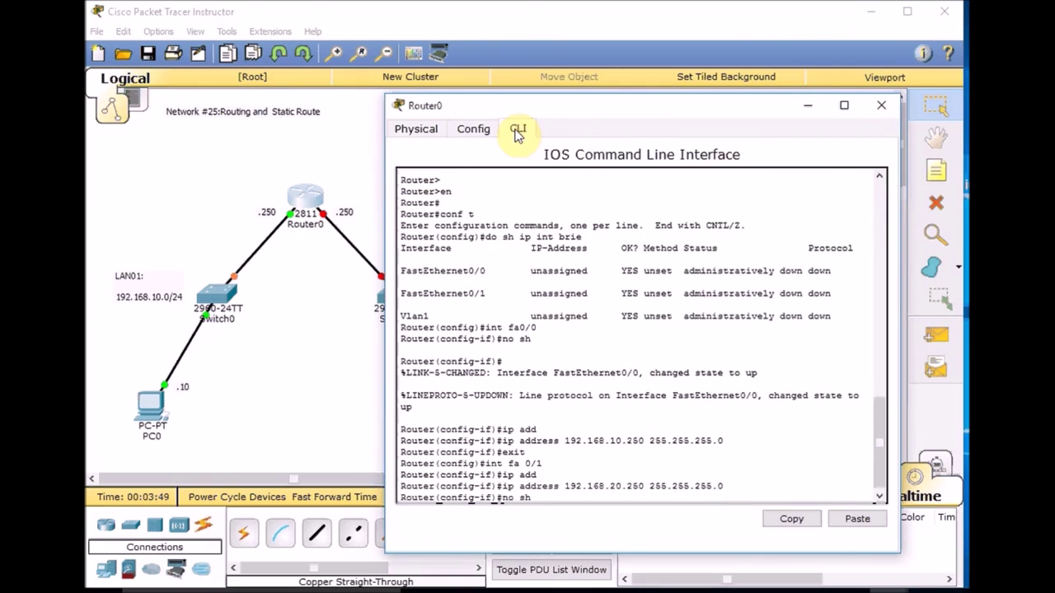
pyautogui.write('no sh')
pyautogui.press('Return')
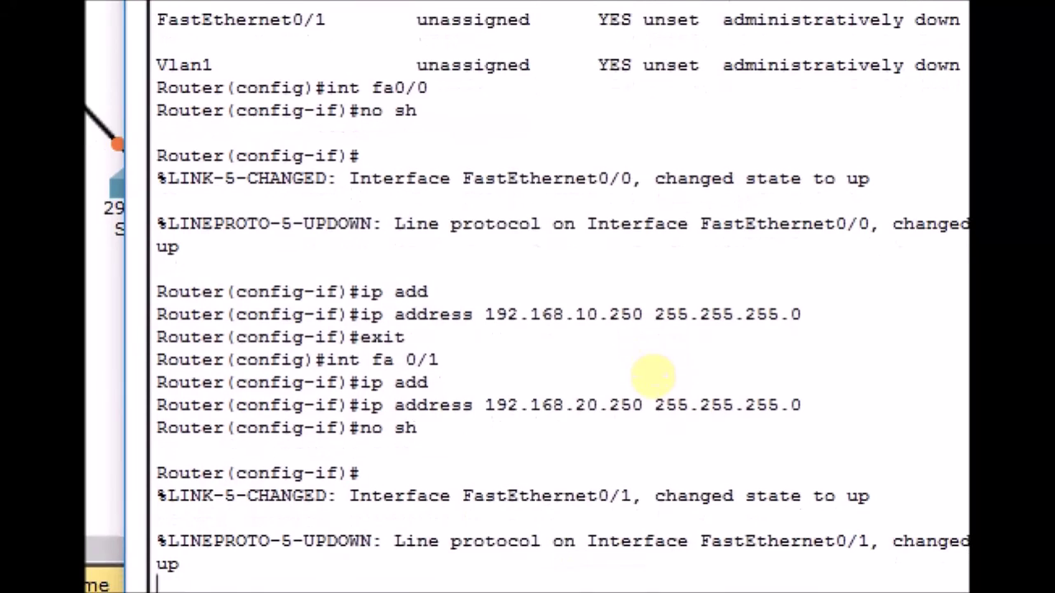
pyautogui.moveTo(315, 106); pyautogui.dragTo(426, 105)
pyautogui.moveTo(350, 130); pyautogui.dragTo(425, 126)
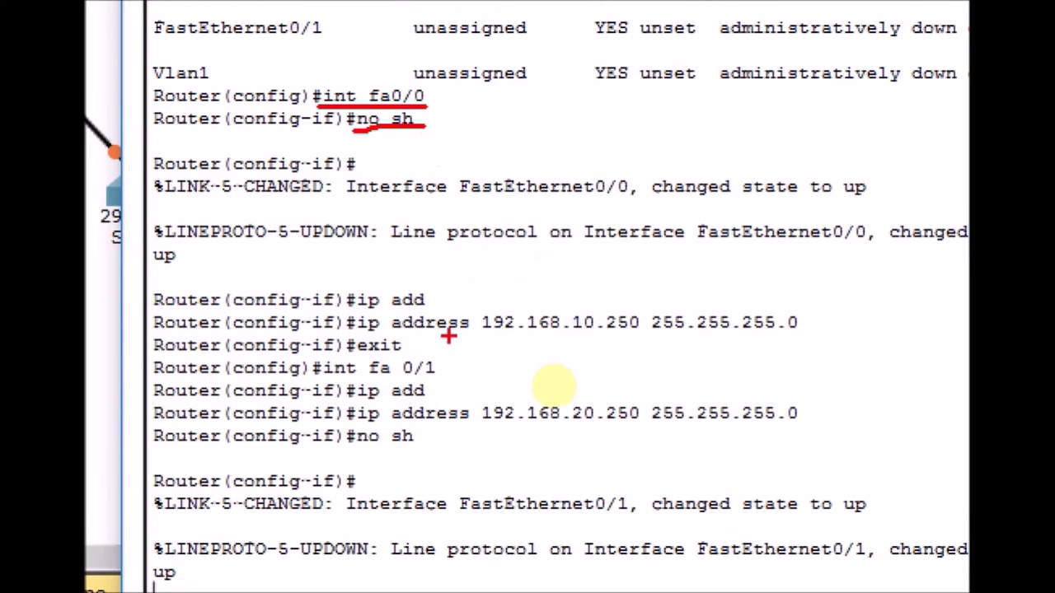
pyautogui.moveTo(648, 328); pyautogui.dragTo(530, 337)
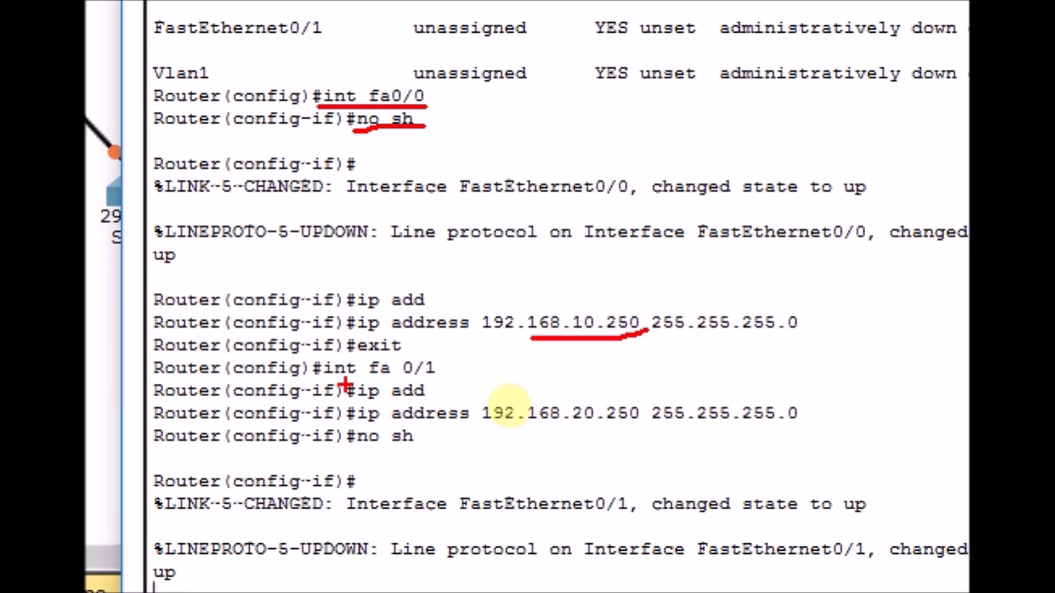
pyautogui.moveTo(356, 375); pyautogui.dragTo(475, 376)
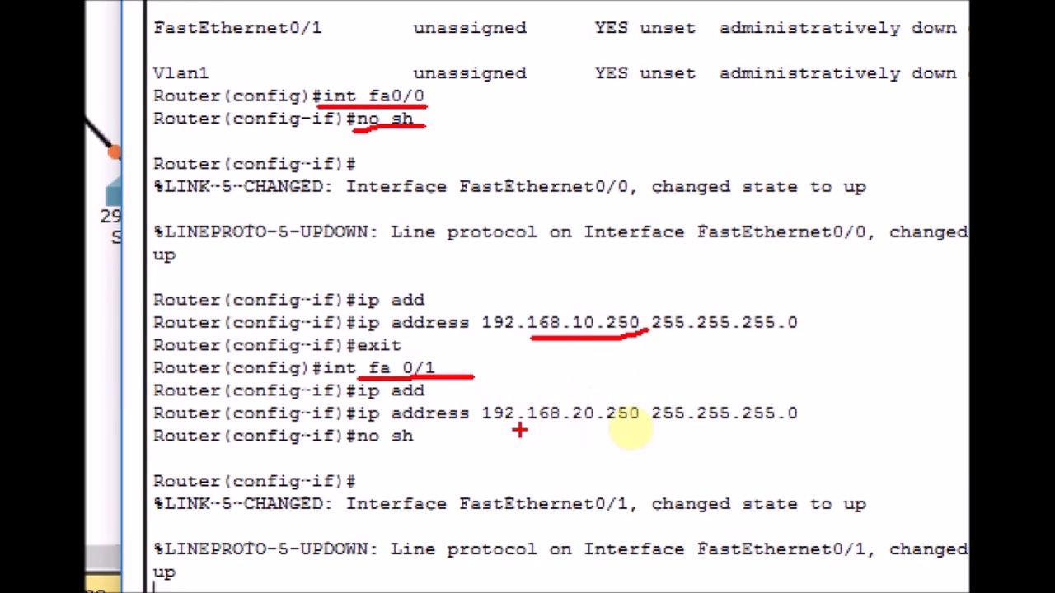
pyautogui.moveTo(549, 428); pyautogui.dragTo(640, 416)
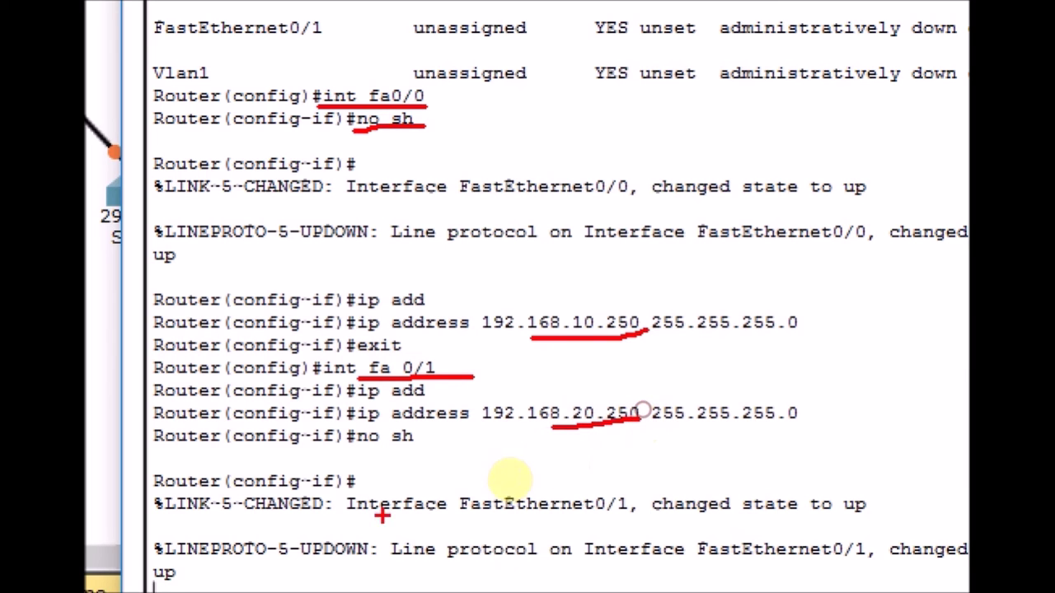
pyautogui.moveTo(349, 449); pyautogui.dragTo(426, 449)
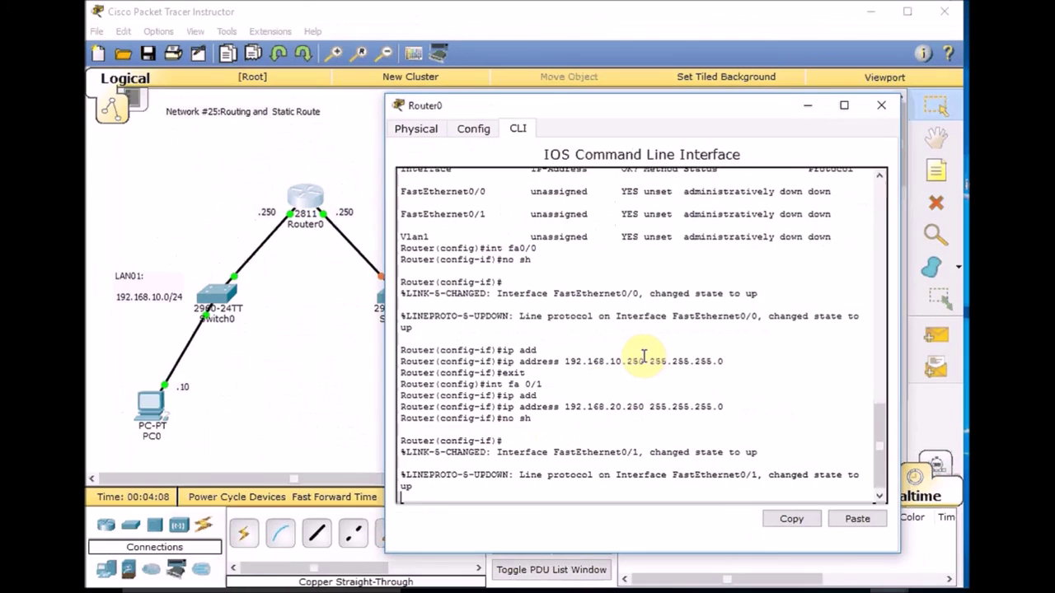
# - Return Router0 to privileged mode and list its interfaces with sh ip int brie
pyautogui.press('Return')
pyautogui.press('Return')
pyautogui.press('Return')
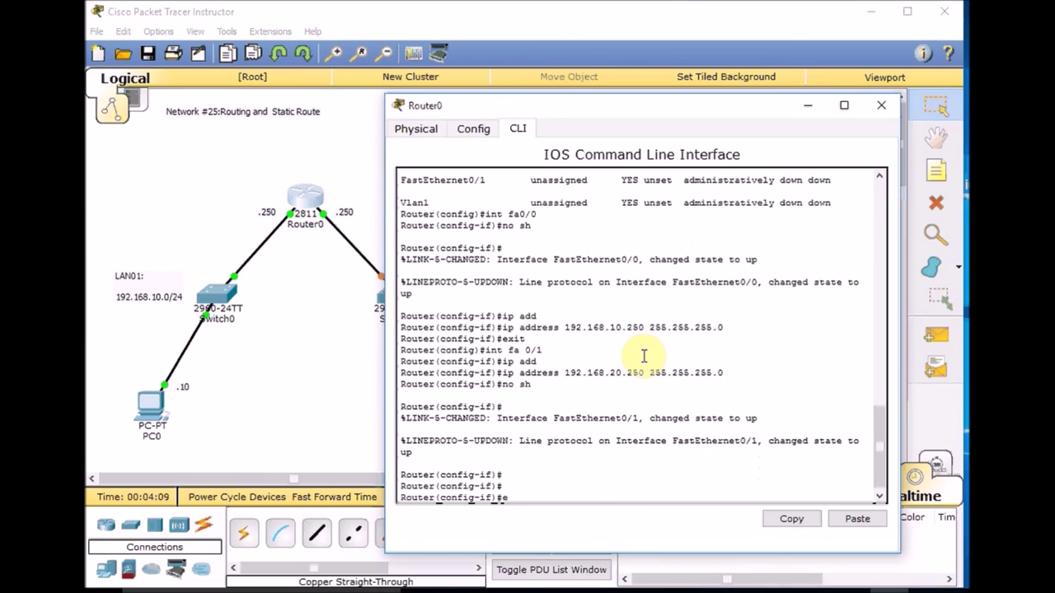
pyautogui.hotkey('ctrl', 'z')
pyautogui.press('Return')
pyautogui.press('Return')
pyautogui.press('Return')
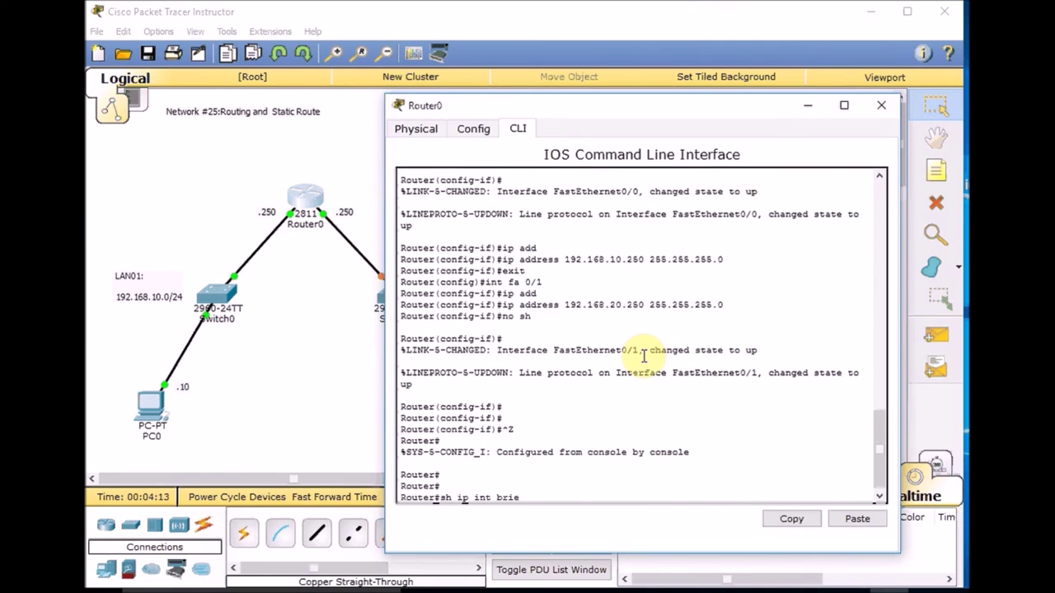
pyautogui.press('Return')
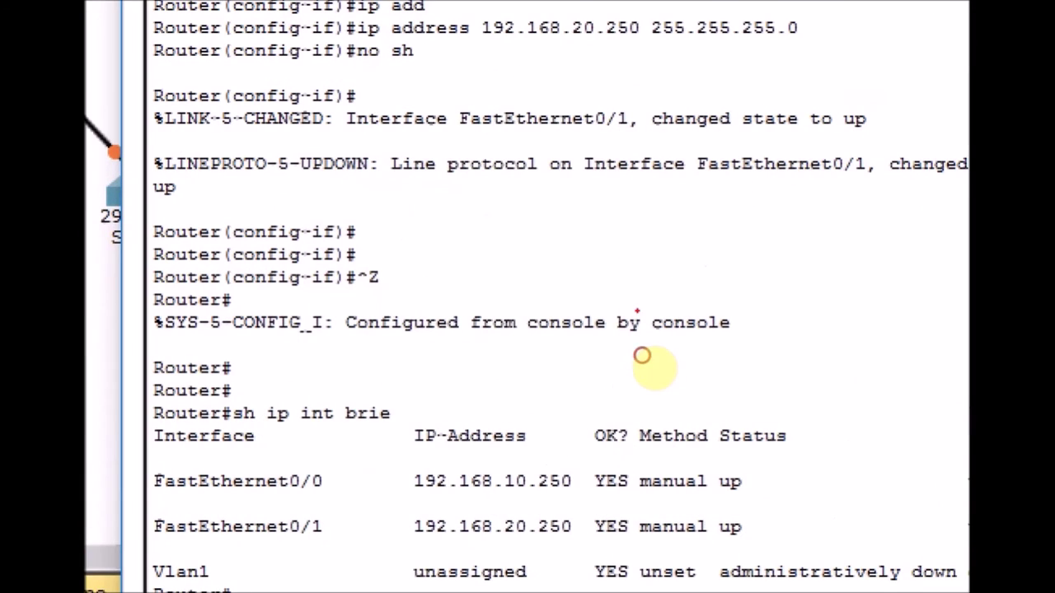
pyautogui.moveTo(703, 495); pyautogui.dragTo(755, 495)
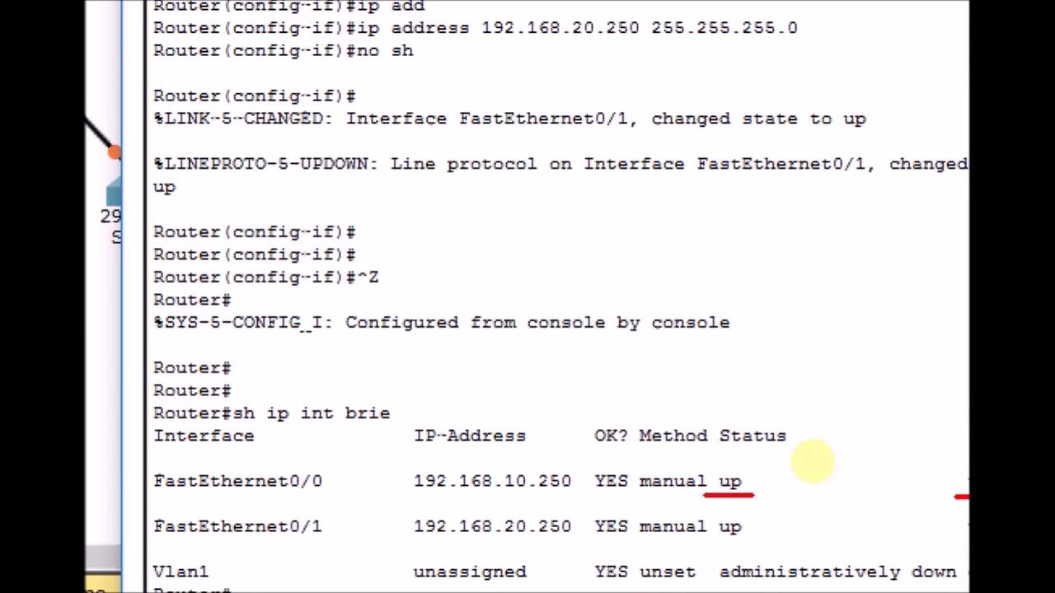
pyautogui.moveTo(489, 497); pyautogui.dragTo(581, 488)
pyautogui.moveTo(504, 542); pyautogui.dragTo(581, 540)
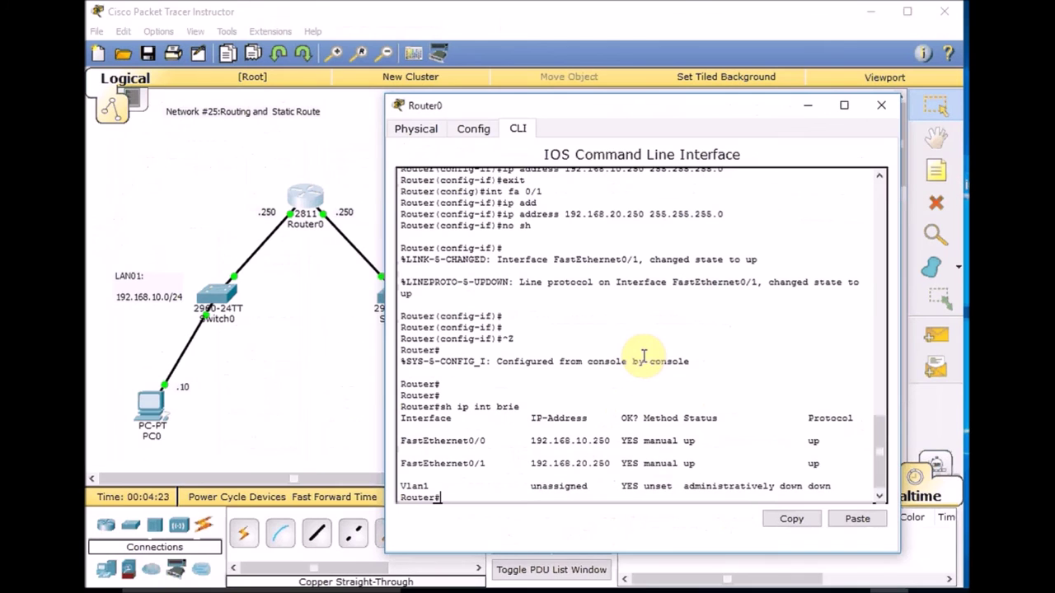
pyautogui.press('Return')
pyautogui.press('Return')
pyautogui.press('Return')
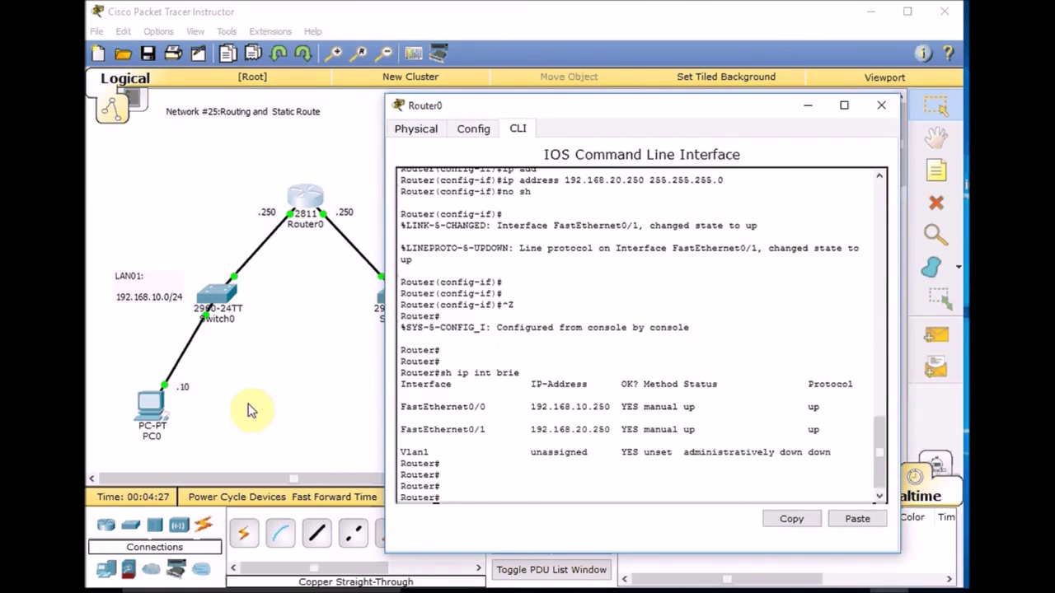
# - Ping Router0's LAN01 interface 192.168.10.250 from PC0's Command Prompt, then return to the topology
pyautogui.click(165, 412)
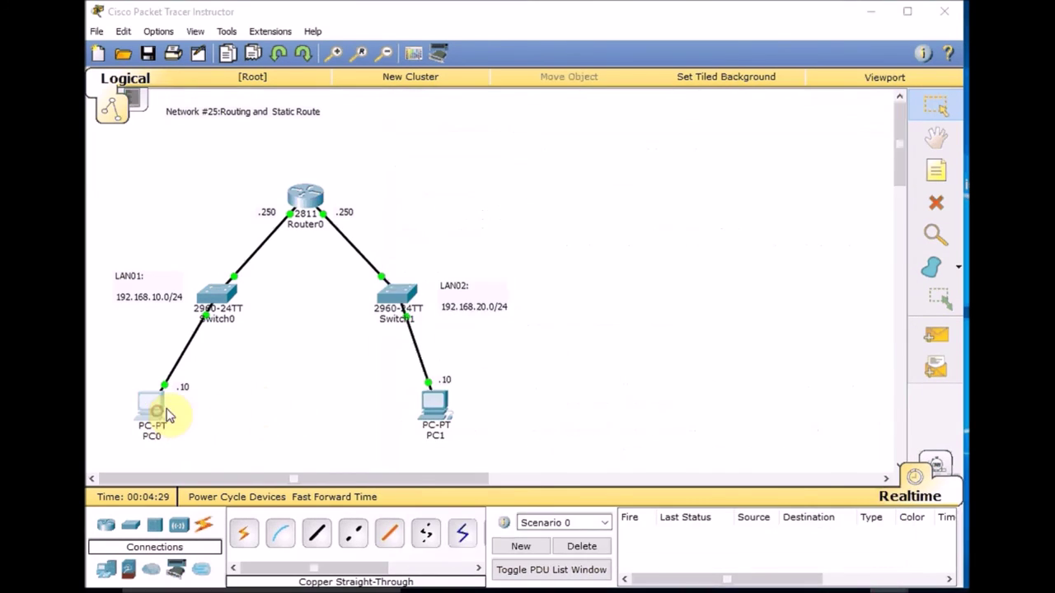
pyautogui.click(715, 183)
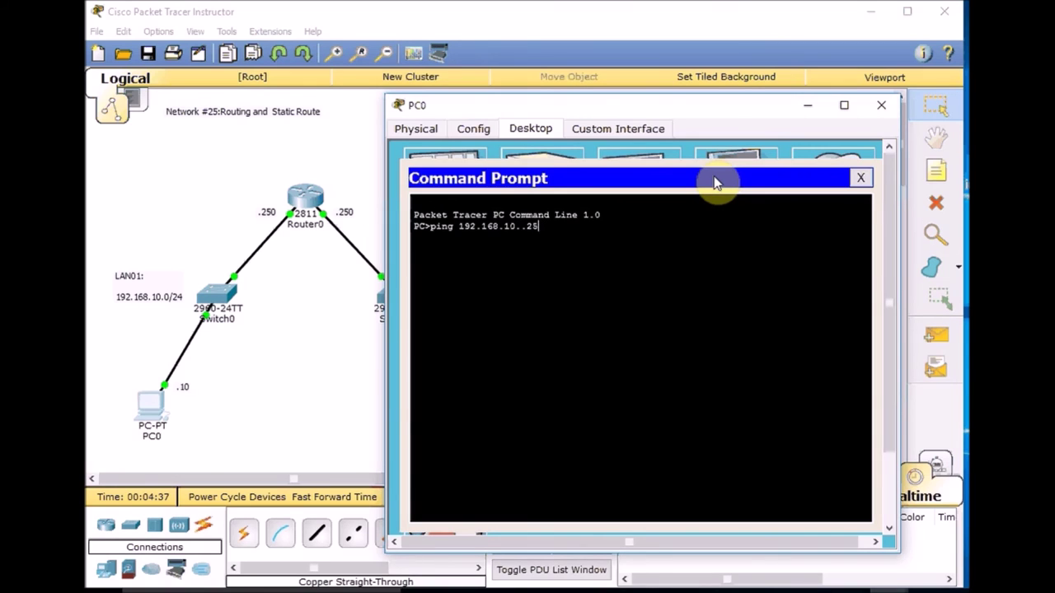
pyautogui.press('Return')
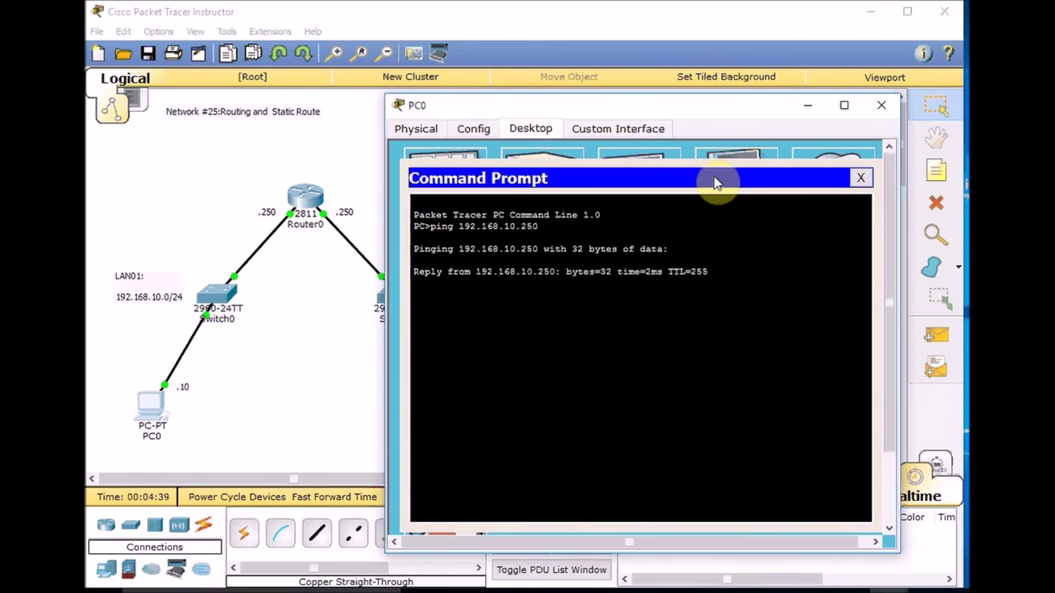
pyautogui.click(279, 384)
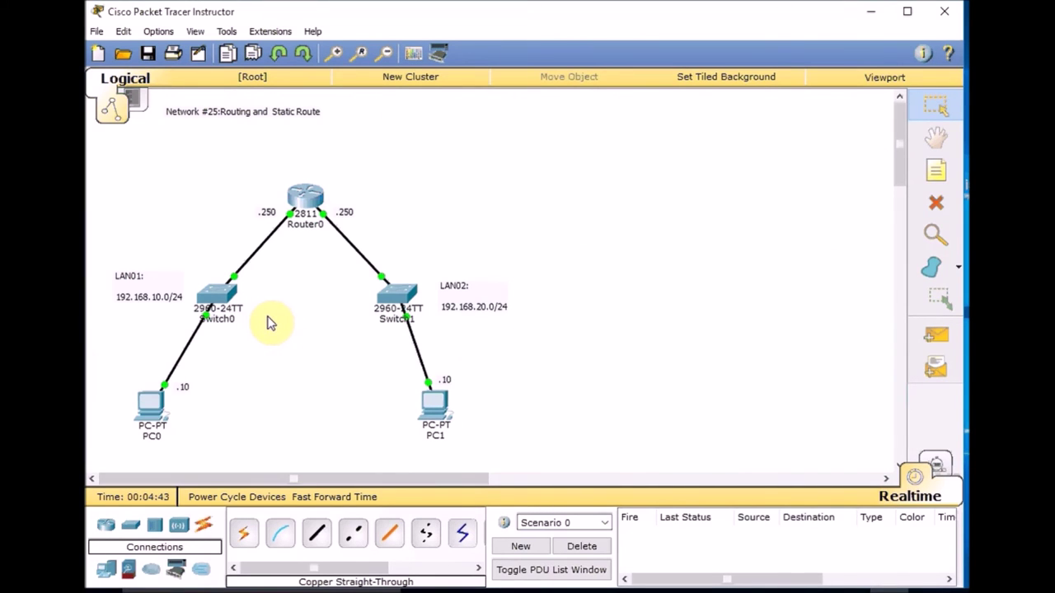
# - Open Switch0's command line and enter privileged mode with en
pyautogui.click(216, 297)
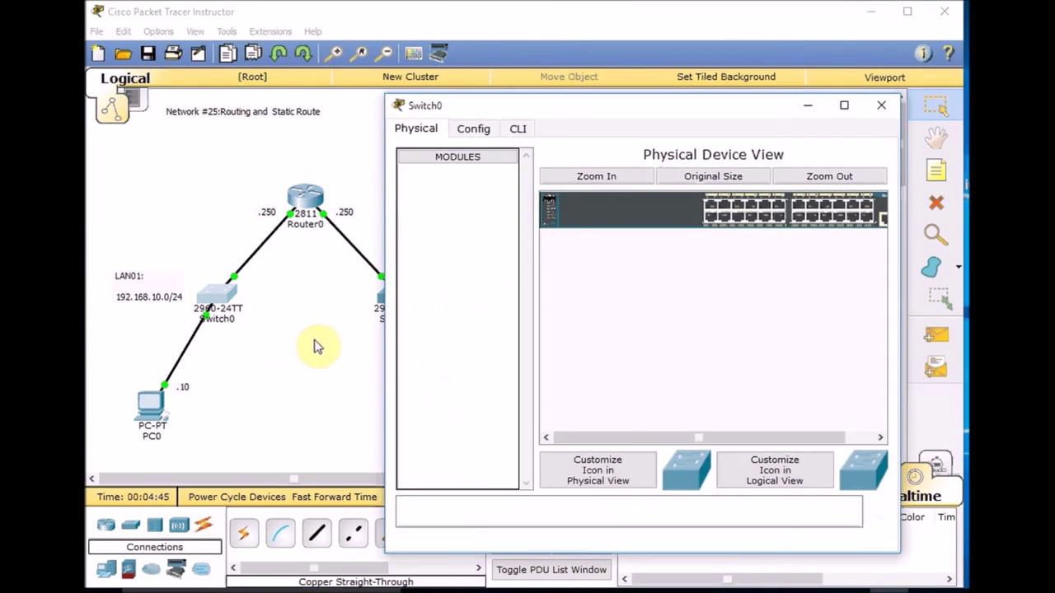
pyautogui.click(507, 132)
pyautogui.press('Return')
pyautogui.press('Return')
pyautogui.press('Return')
pyautogui.write('en')
pyautogui.press('Return')
pyautogui.press('Return')
pyautogui.press('Return')
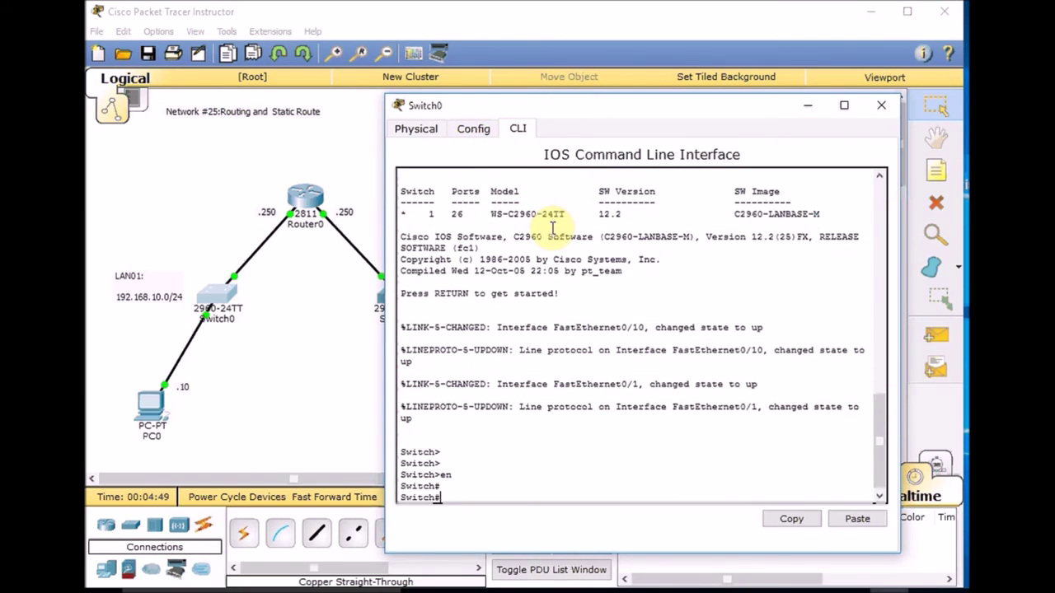
# - Display Switch0's MAC address table with sh mac-address-table
pyautogui.write('sh mac')
pyautogui.press('Tab')
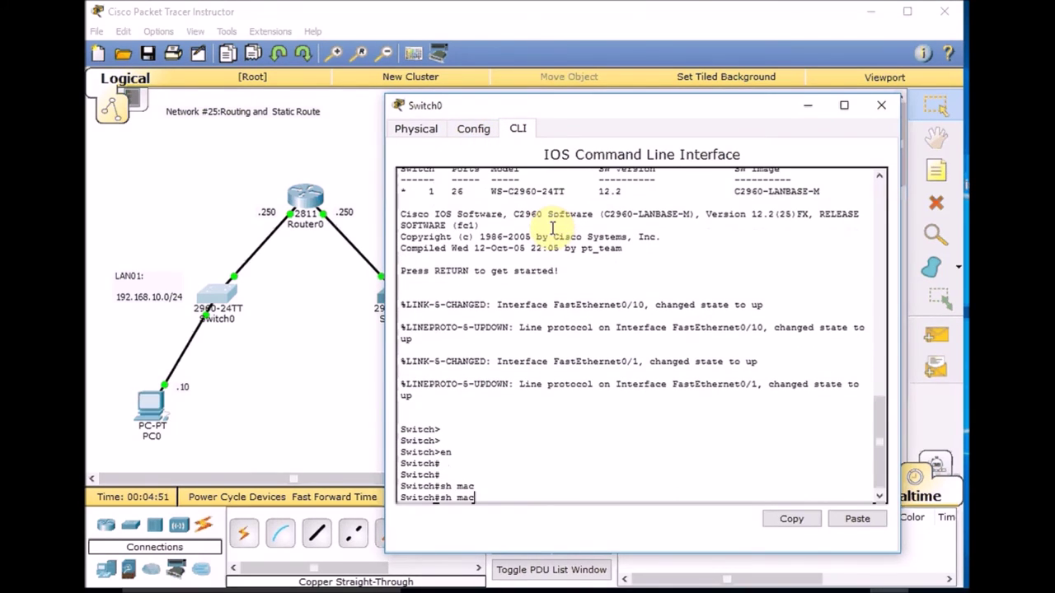
pyautogui.write('-ac')
pyautogui.press('Tab')
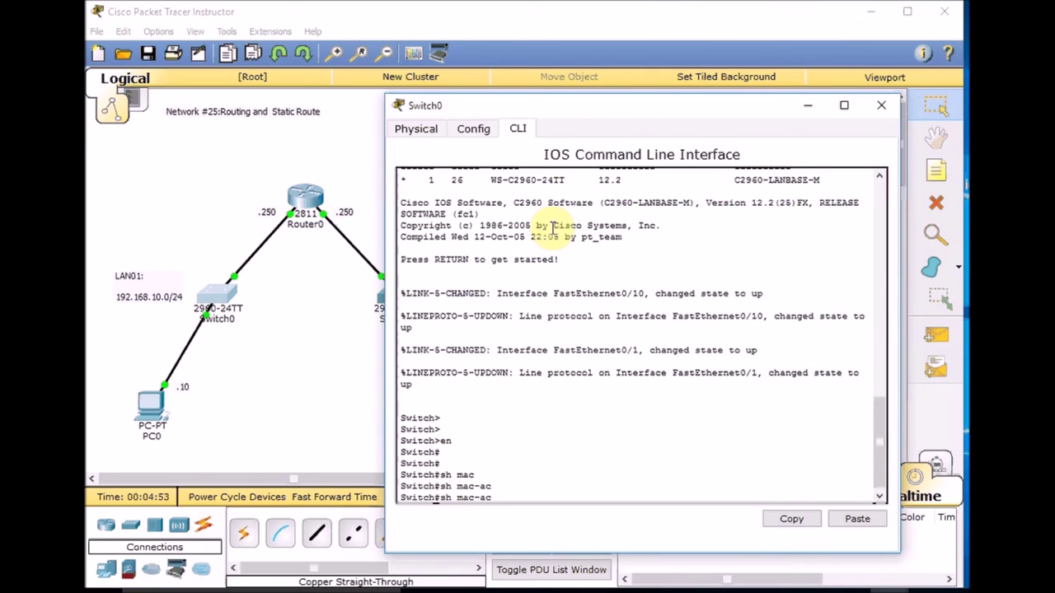
pyautogui.press('BackSpace')
pyautogui.press('Tab')
pyautogui.press('Return')
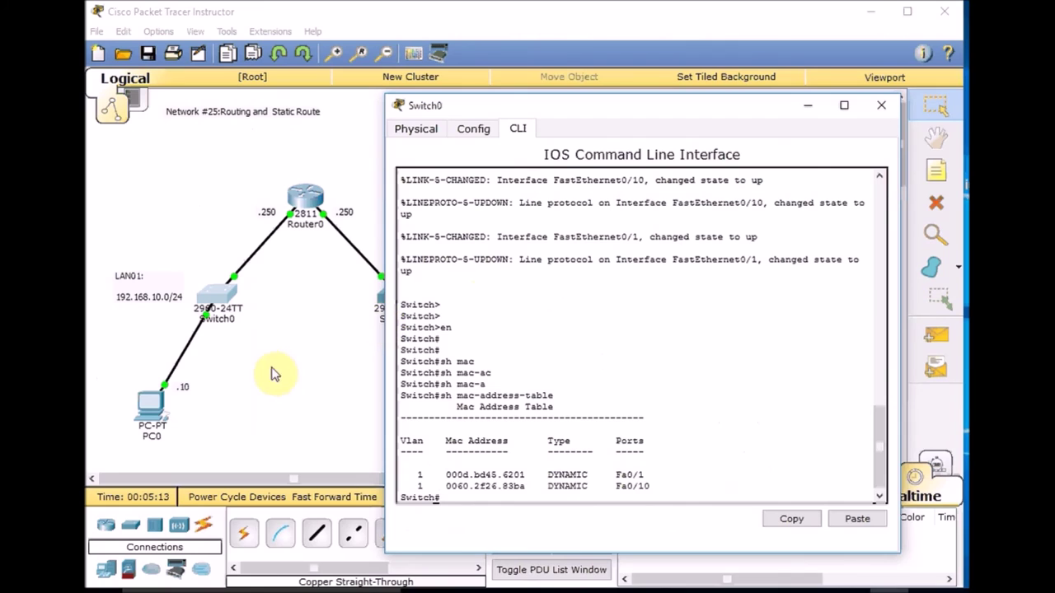
# - Look up the MAC address of PC0's FastEthernet0 interface in its configuration and highlight its final group of digits
pyautogui.click(155, 417)
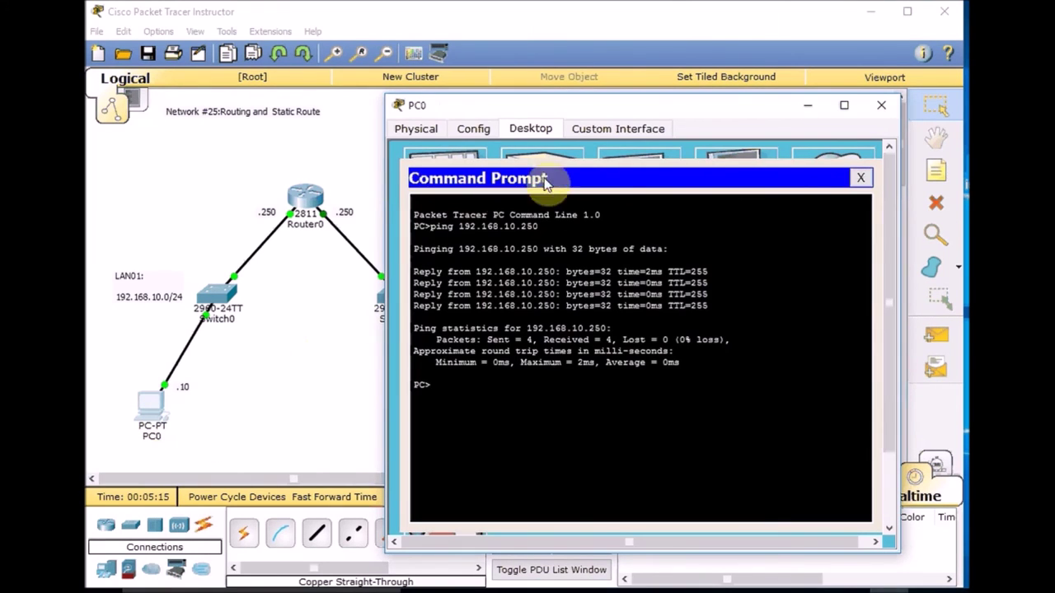
pyautogui.click(858, 178)
pyautogui.click(421, 130)
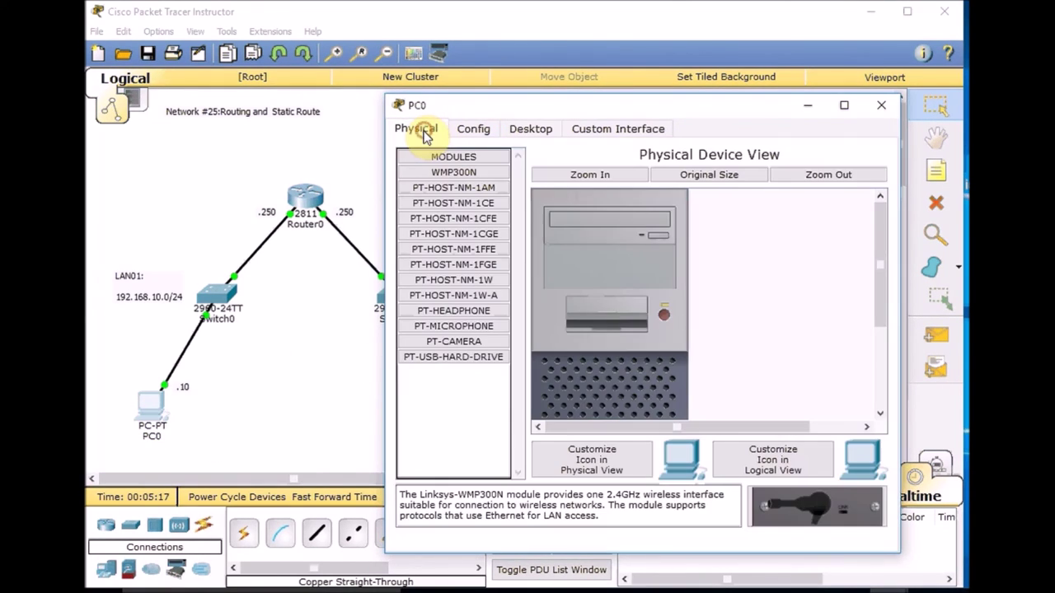
pyautogui.click(460, 130)
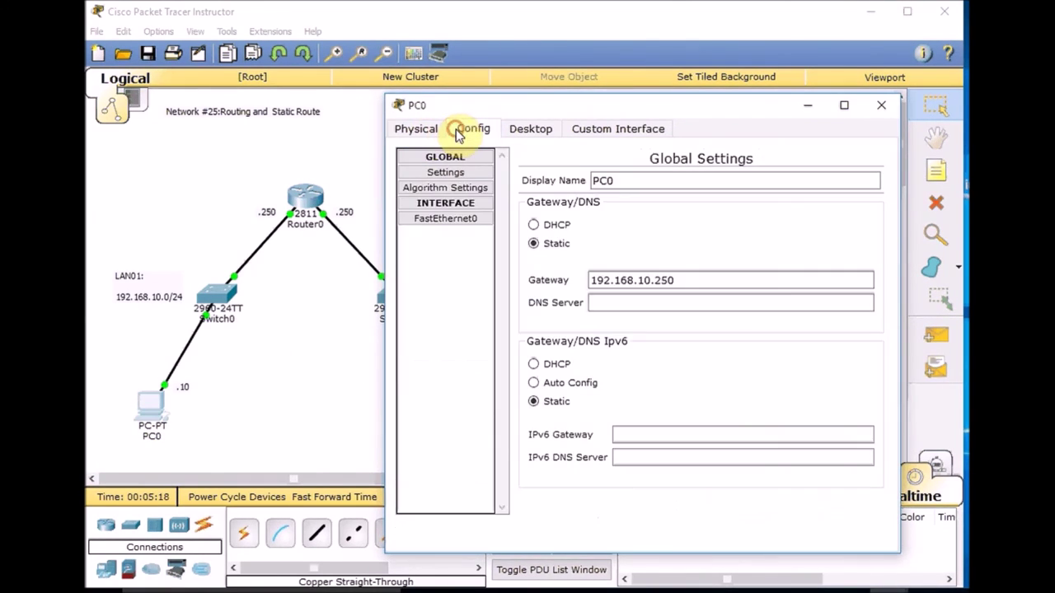
pyautogui.click(445, 219)
pyautogui.moveTo(792, 223); pyautogui.dragTo(764, 223)
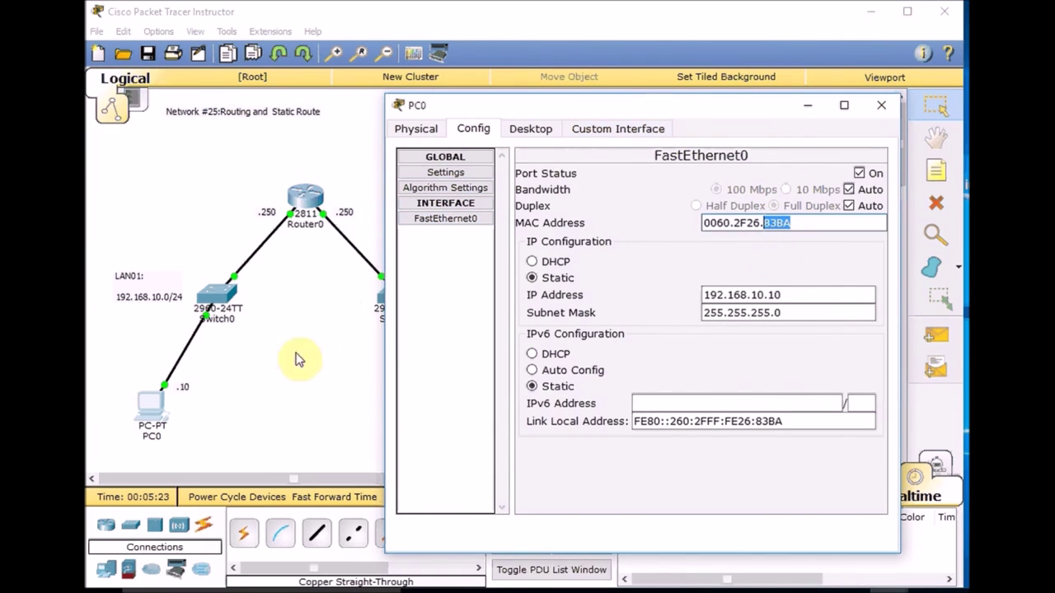
# - Return to Switch0's MAC address table and highlight the final digits of the Fa0/10 entry to compare with PC0's address
pyautogui.click(221, 296)
pyautogui.click(527, 486)
pyautogui.moveTo(528, 486); pyautogui.dragTo(503, 486)
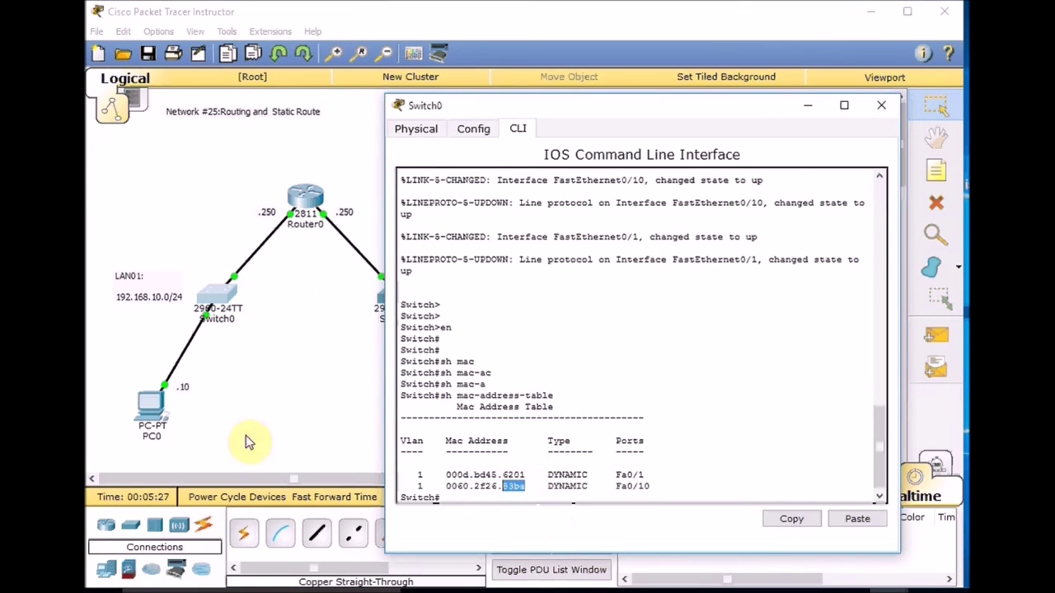
# - Run sh interfaces on Router0, check the FastEthernet0/0 hardware address, and close the router window
pyautogui.click(308, 196)
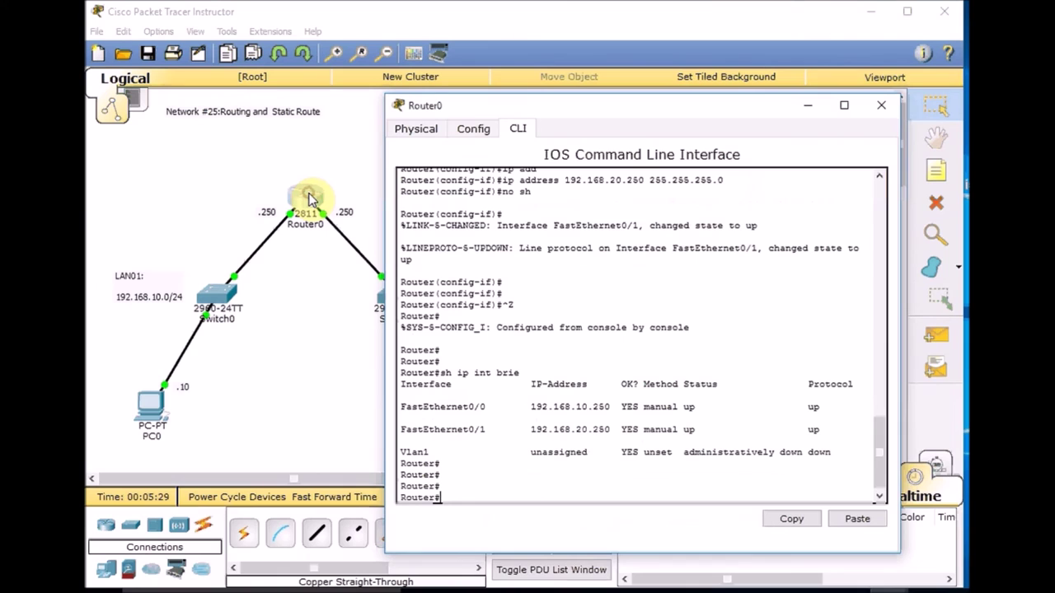
pyautogui.press('Return')
pyautogui.press('Return')
pyautogui.press('Return')
pyautogui.write('sh in')
pyautogui.press('Tab')
pyautogui.press('Return')
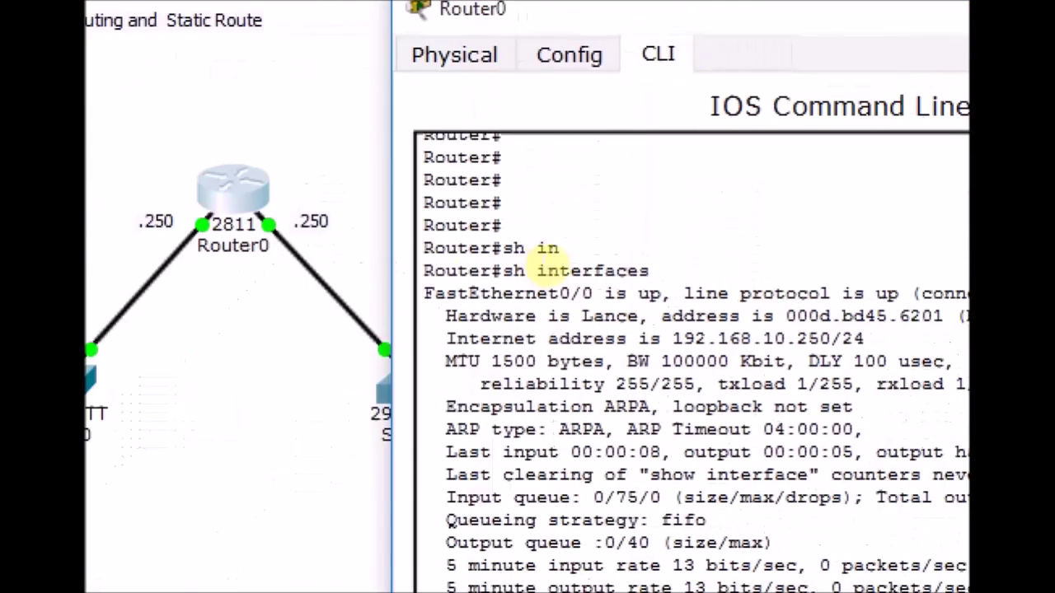
pyautogui.moveTo(841, 335); pyautogui.dragTo(774, 336)
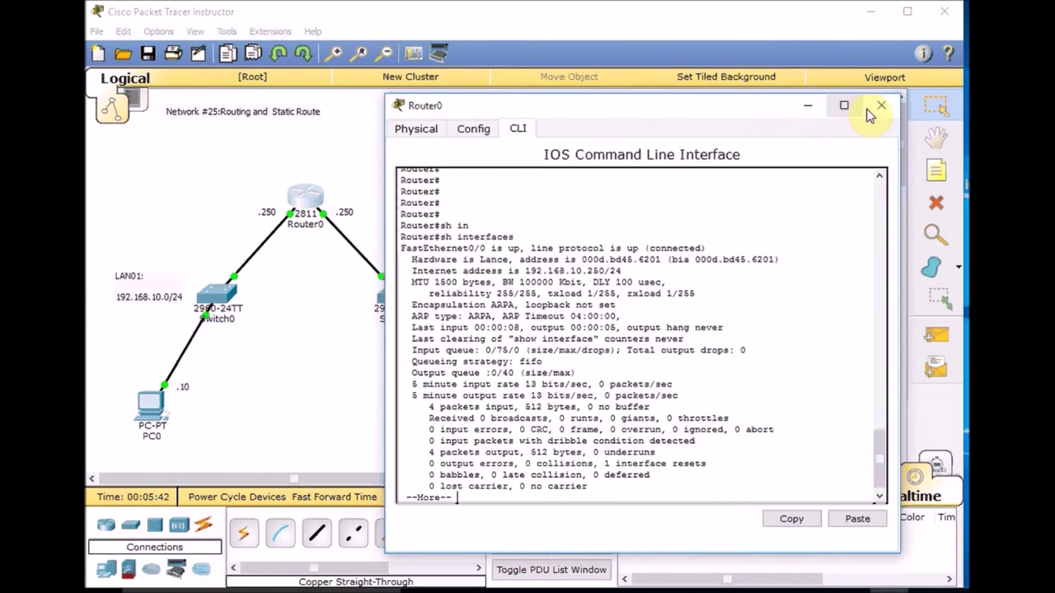
pyautogui.click(870, 110)
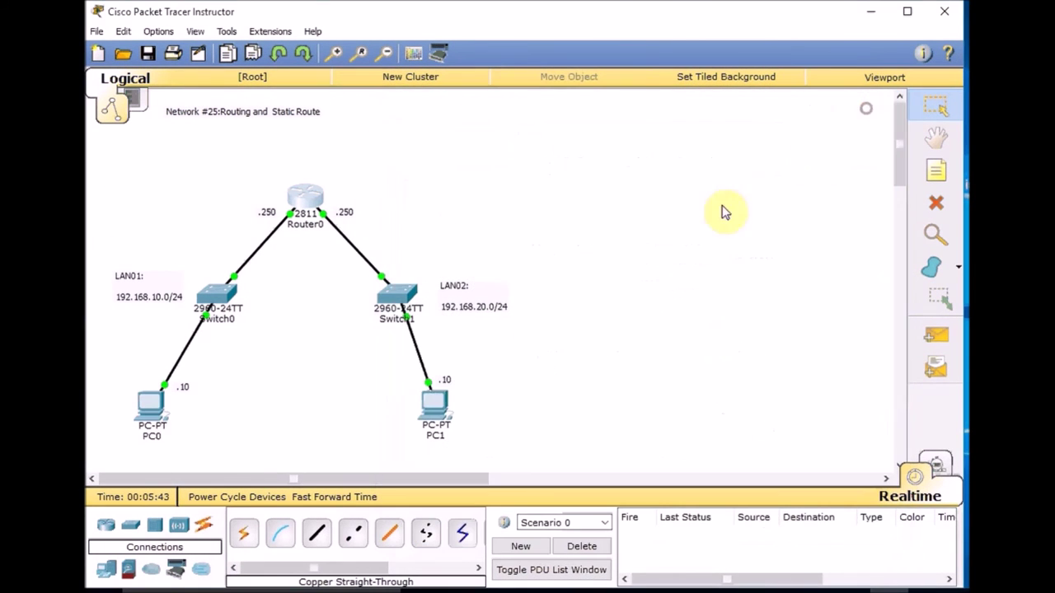
# - Ping Router0's LAN02 interface 192.168.20.250 from PC0's Command Prompt
pyautogui.click(151, 405)
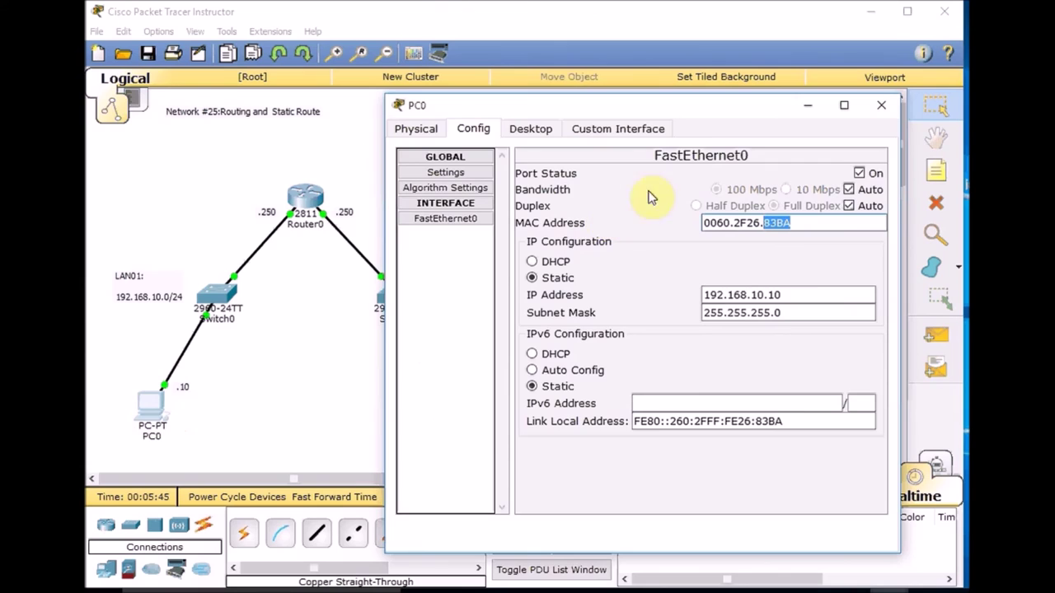
pyautogui.click(535, 129)
pyautogui.click(717, 187)
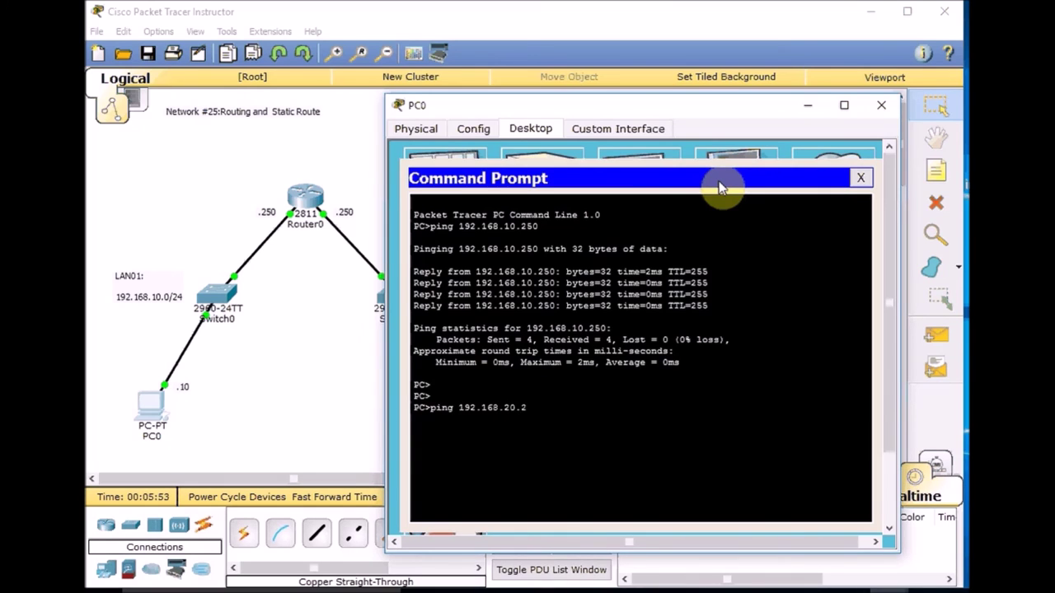
pyautogui.press('Return')
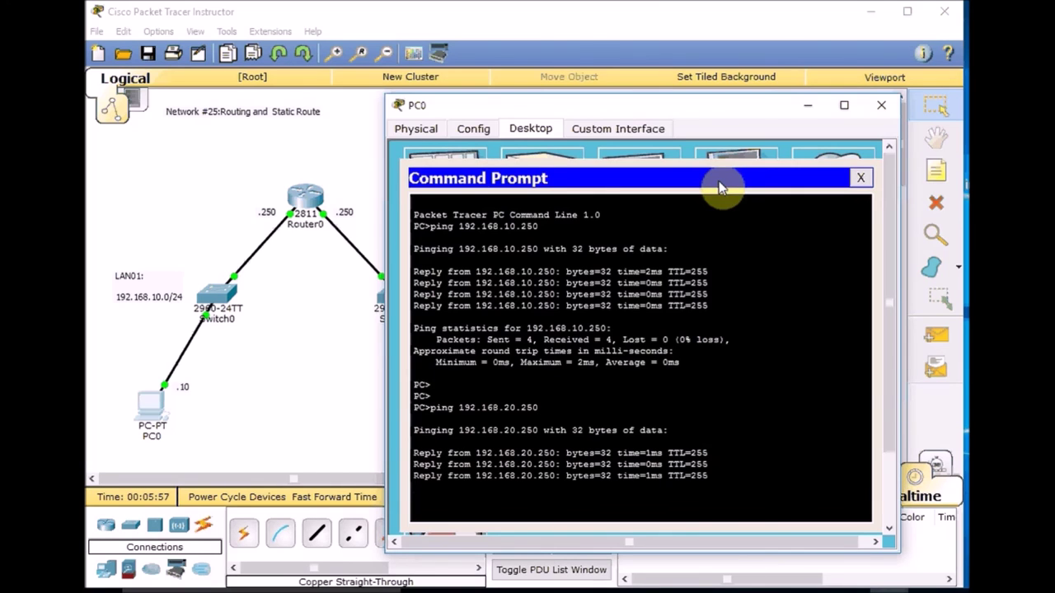
# - Ping PC1 at 192.168.20.10 from PC0, check the replies, and return to the topology
pyautogui.press('Up')
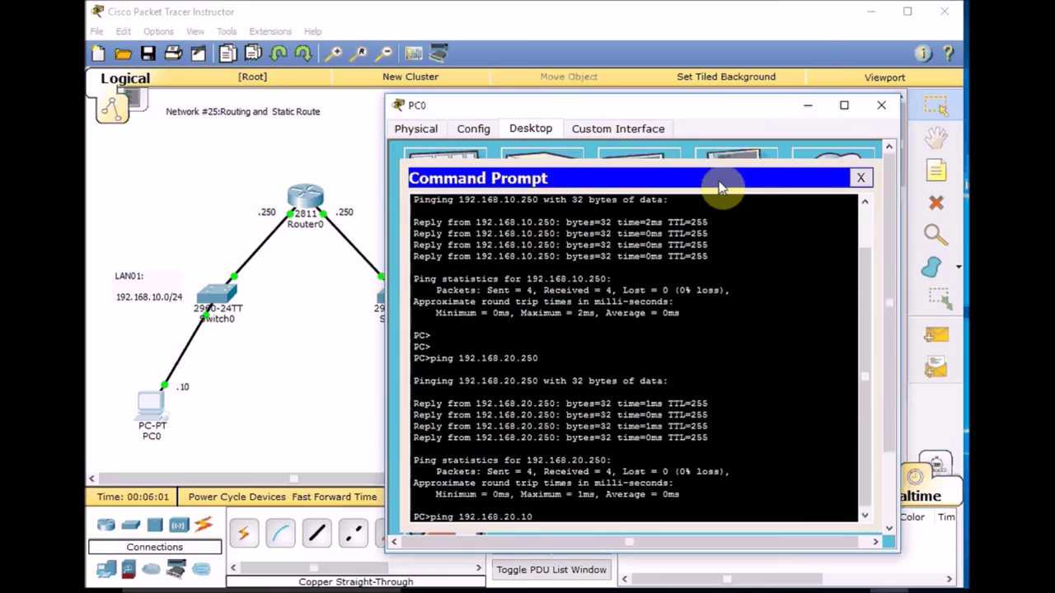
pyautogui.write('10')
pyautogui.press('Return')
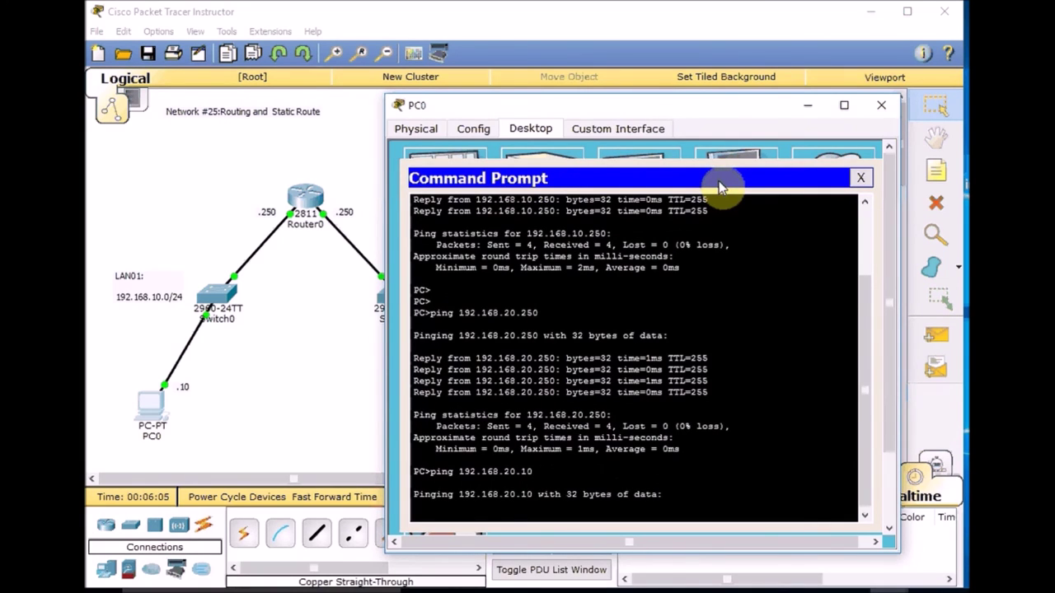
pyautogui.click(343, 416)
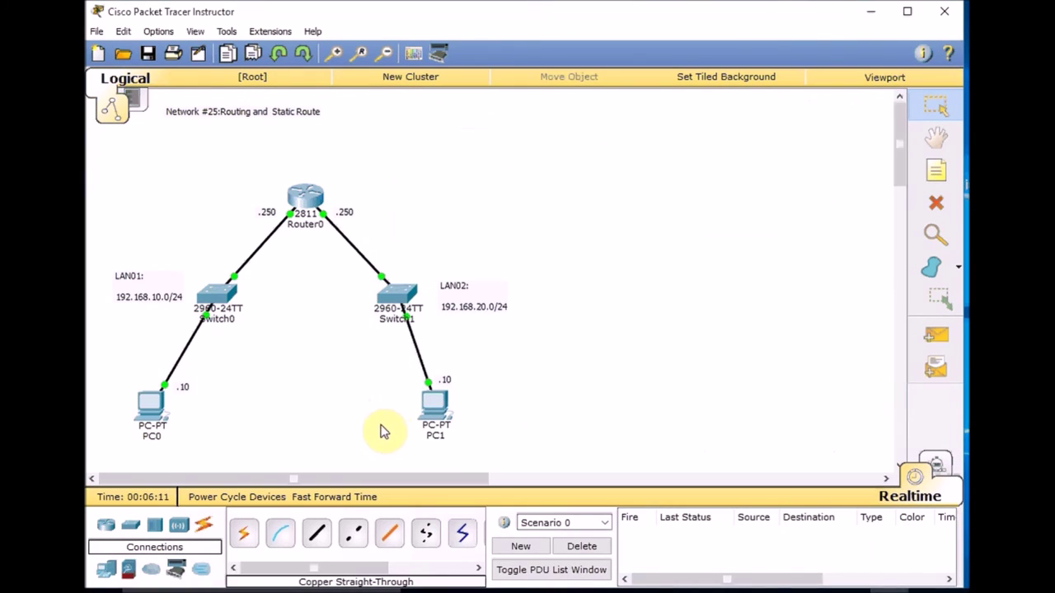
pyautogui.click(158, 422)
pyautogui.click(257, 425)
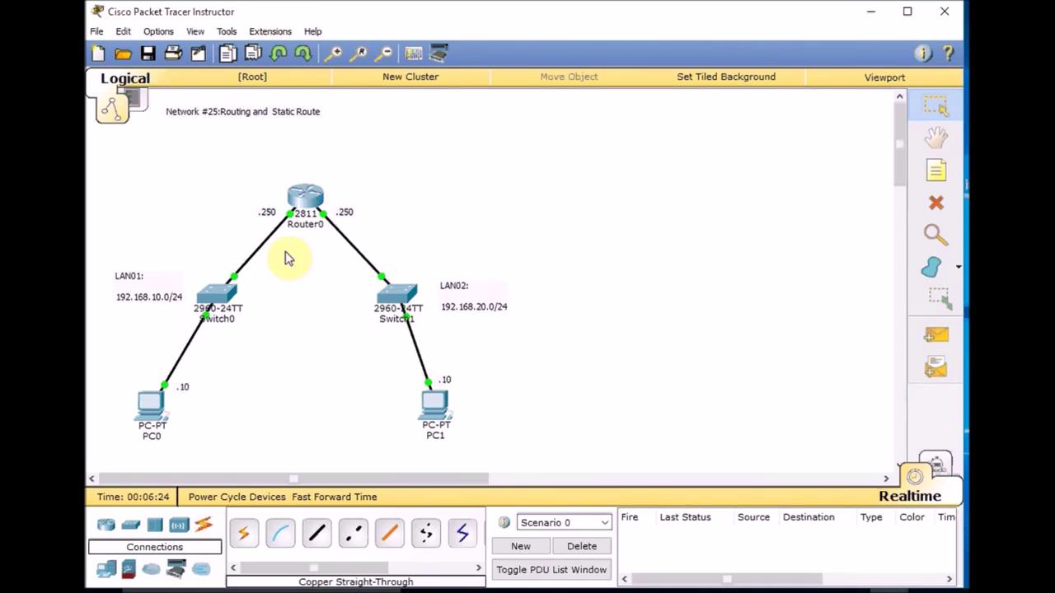
# - Set PC1's default gateway to 192.168.20.250 in its IP configuration and close the PC1 window
pyautogui.click(438, 406)
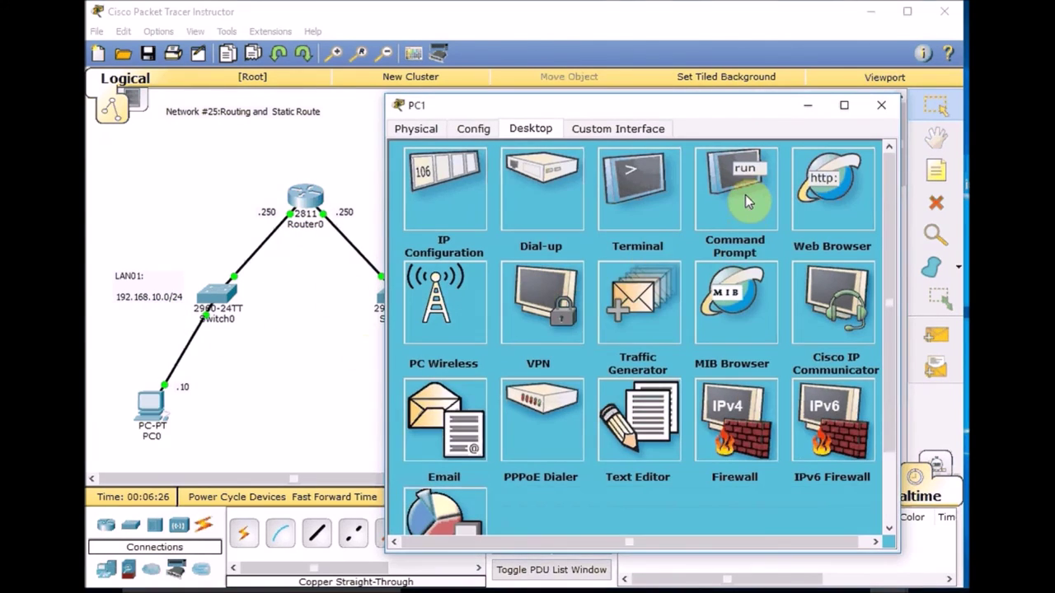
pyautogui.click(745, 192)
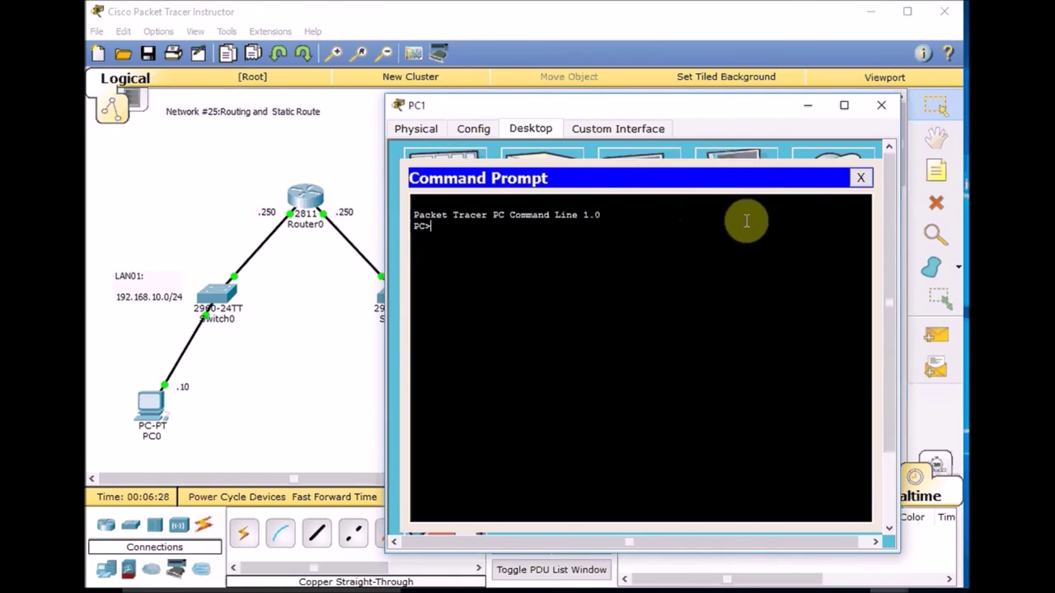
pyautogui.click(859, 179)
pyautogui.click(470, 183)
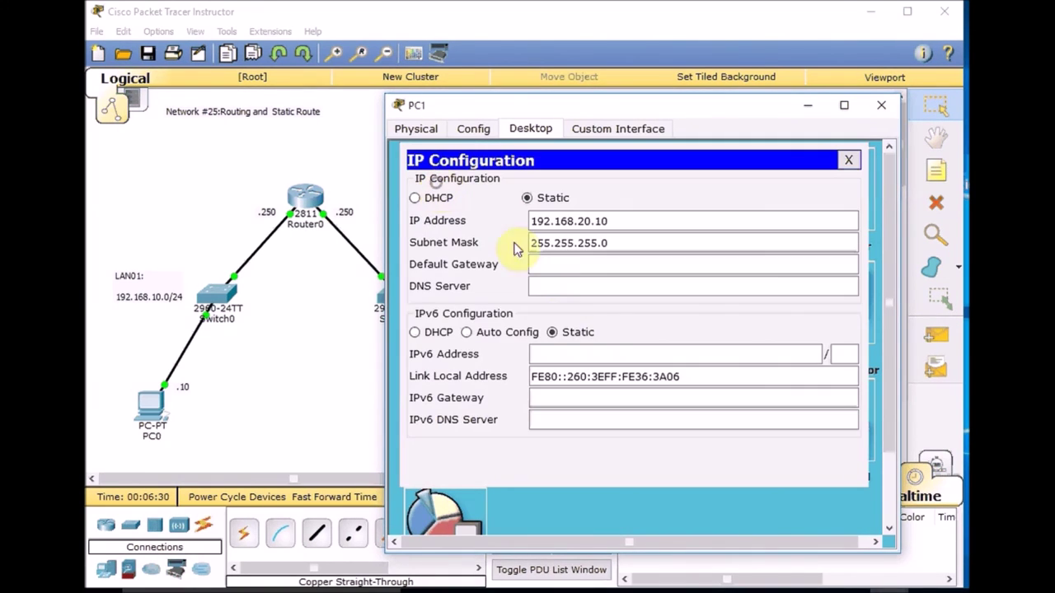
pyautogui.click(611, 265)
pyautogui.write('192.168')
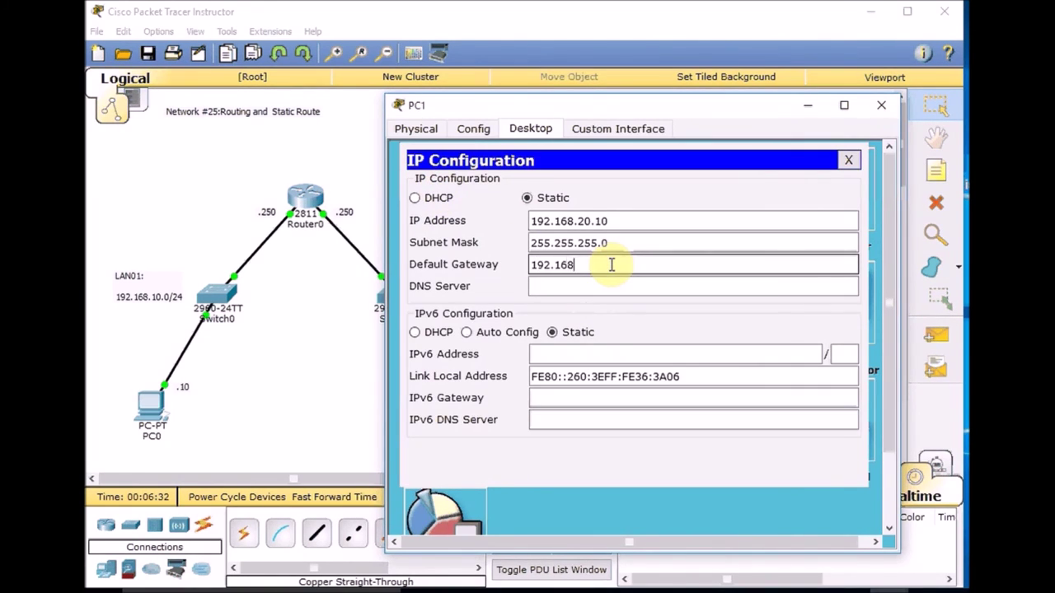
pyautogui.write('.20.250')
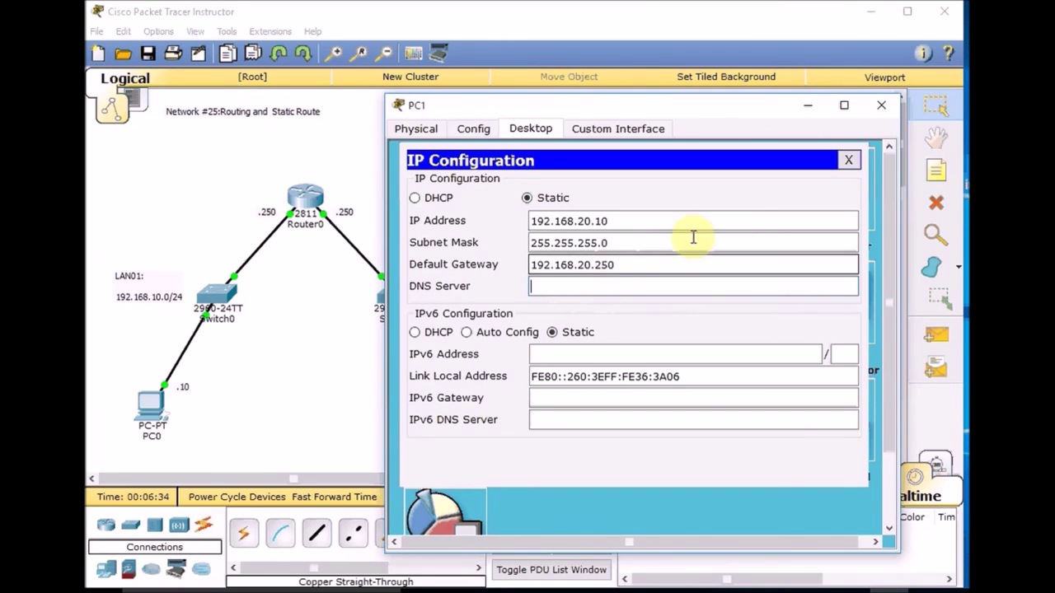
pyautogui.click(848, 160)
pyautogui.click(882, 104)
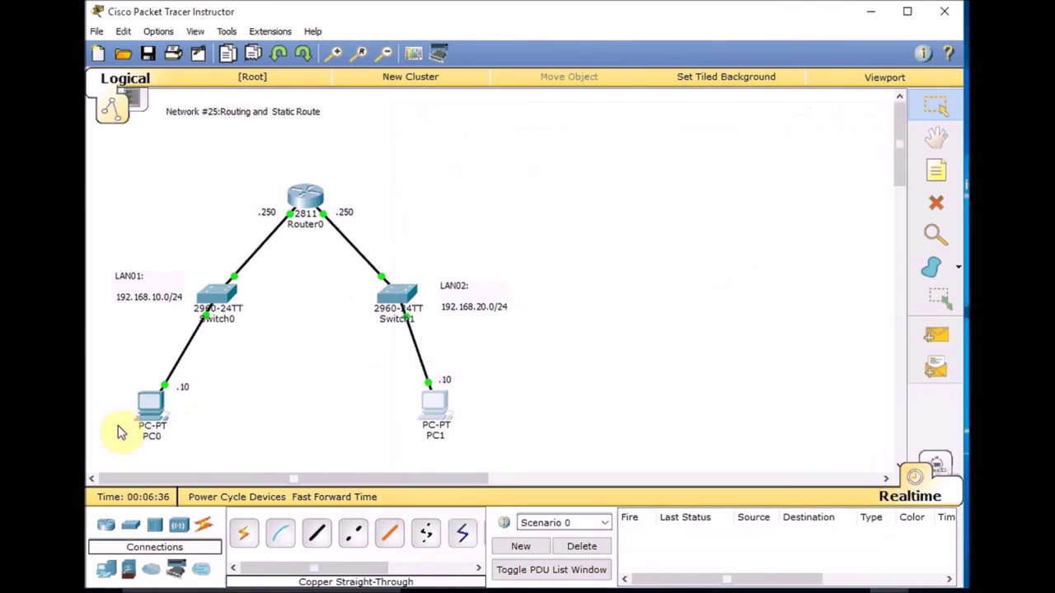
# - Repeat PC0's ping to PC1 at 192.168.20.10 and return to the topology
pyautogui.click(150, 412)
pyautogui.press('Up')
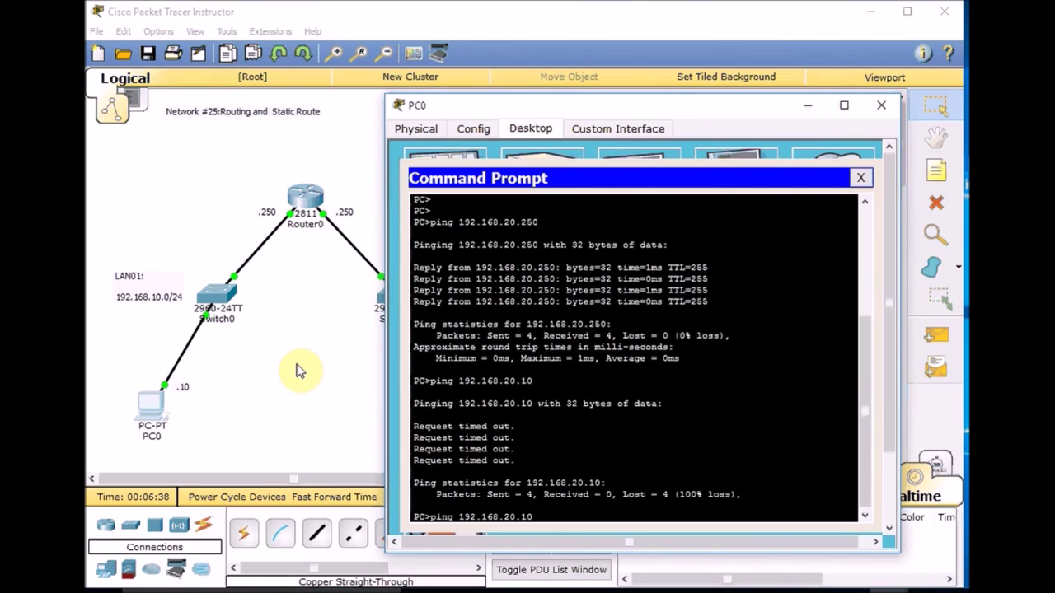
pyautogui.press('Return')
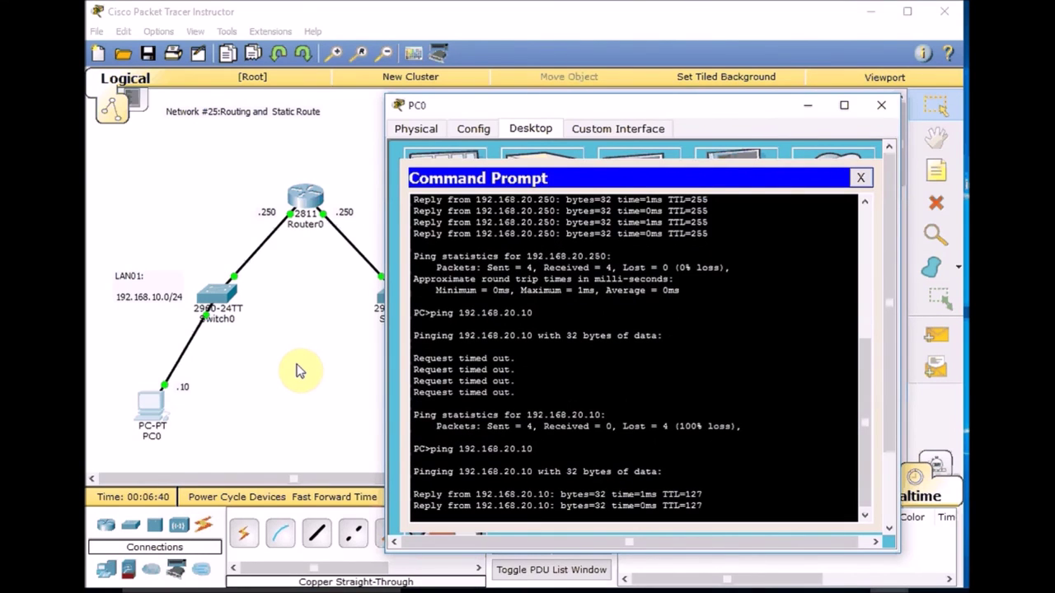
pyautogui.click(295, 371)
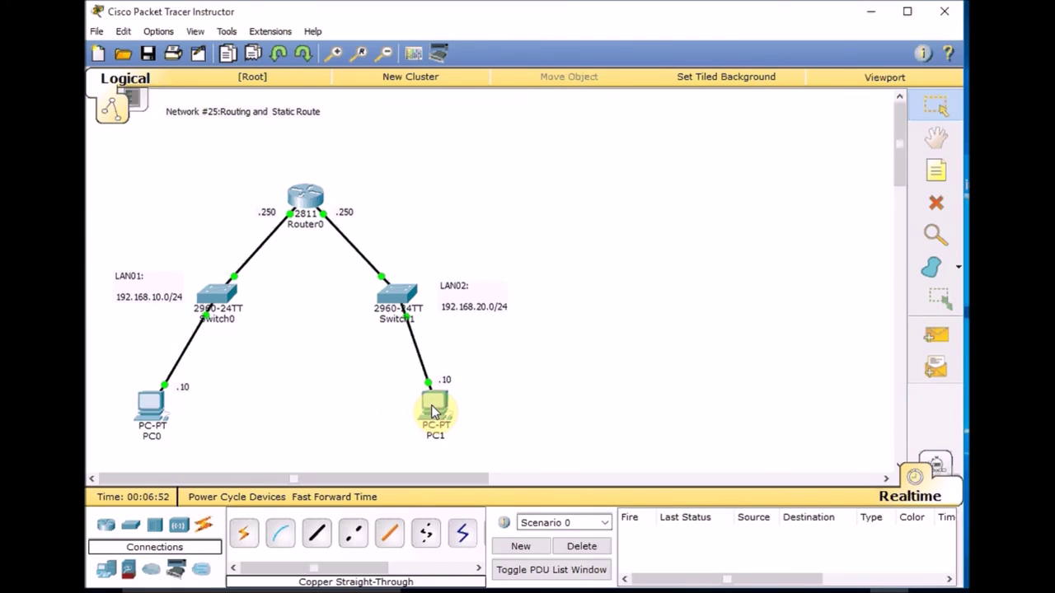
# - Display PC1's IP settings with ipconfig in its Command Prompt
pyautogui.click(431, 405)
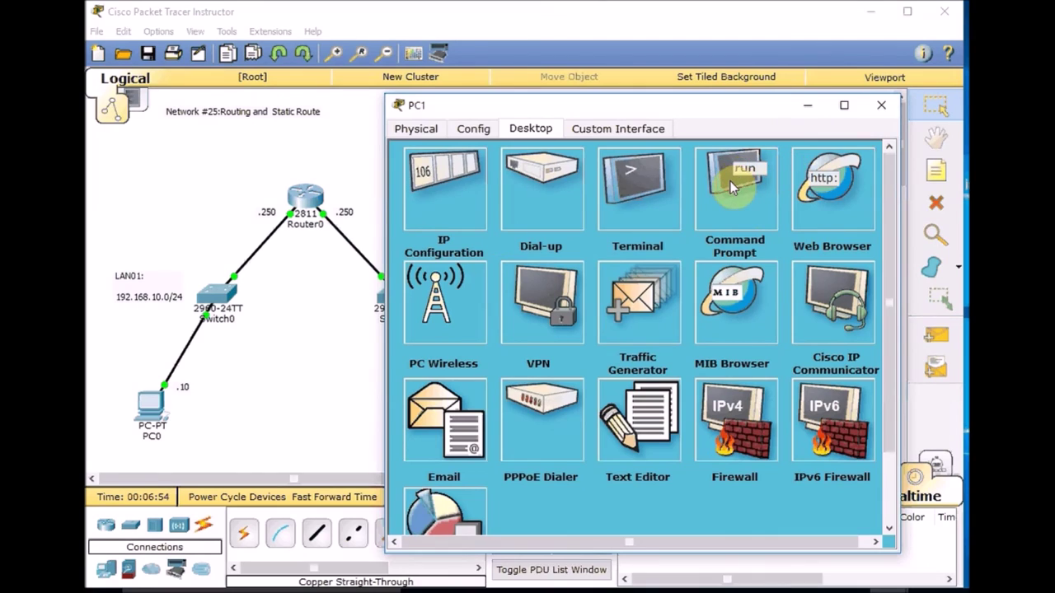
pyautogui.click(731, 187)
pyautogui.write('ipconfig')
pyautogui.press('Return')
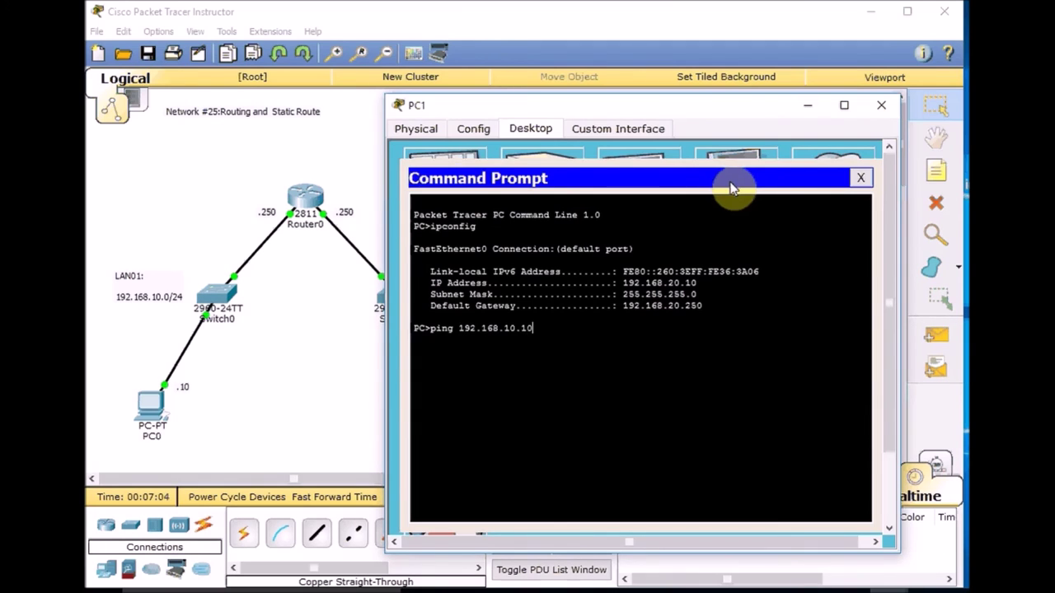
# - Ping PC0 at 192.168.10.10 from PC1, then close PC1's Command Prompt and window
pyautogui.press('Return')
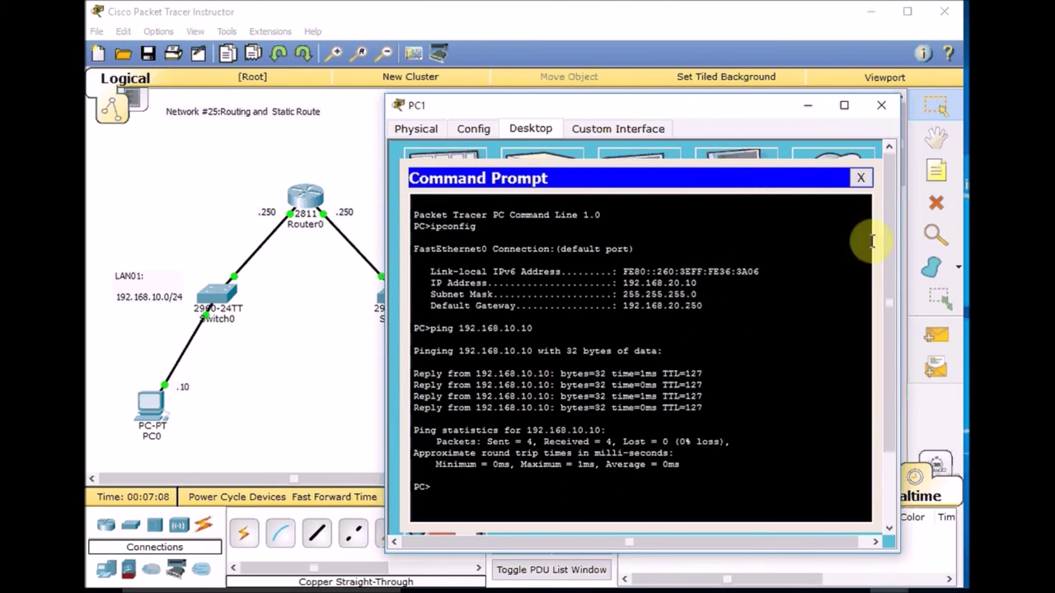
pyautogui.click(861, 178)
pyautogui.click(881, 105)
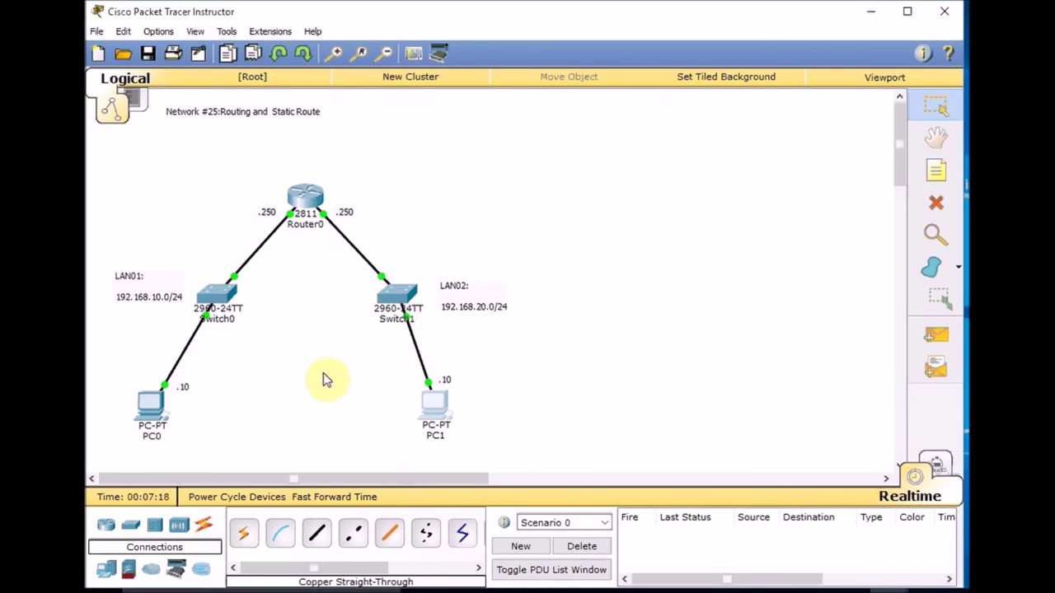
# - Exit the paged interface listing in Router0's CLI and display the routing table with sh ip route
pyautogui.click(302, 198)
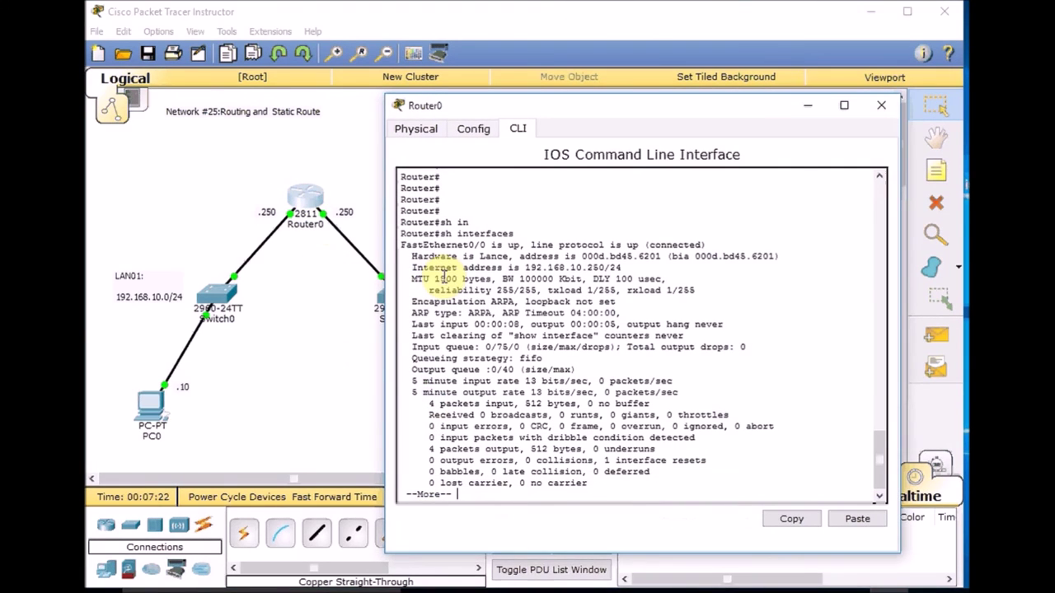
pyautogui.press('Return')
pyautogui.press('Return')
pyautogui.press('Return')
pyautogui.press('Return')
pyautogui.press('Return')
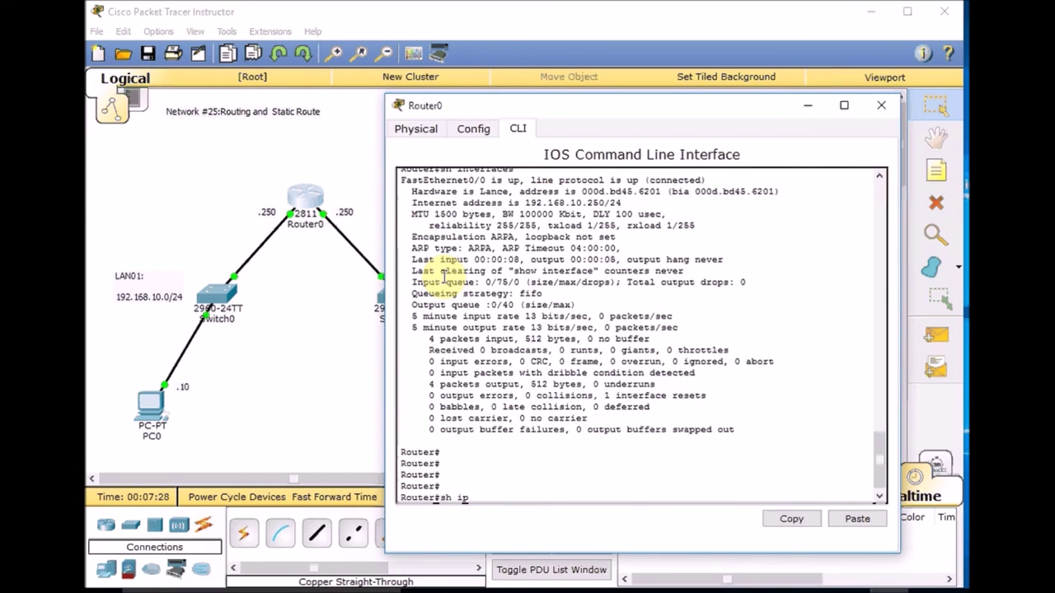
pyautogui.press('Return')
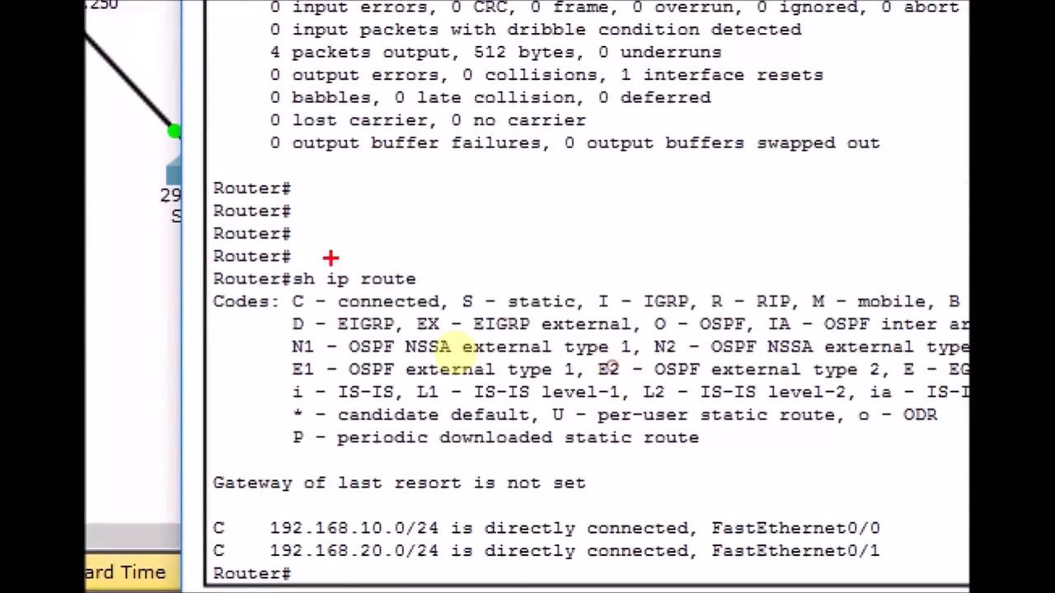
# - Examine the code legend and the connected routes in Router0's routing table, then close the router window
pyautogui.moveTo(285, 285); pyautogui.dragTo(431, 285)
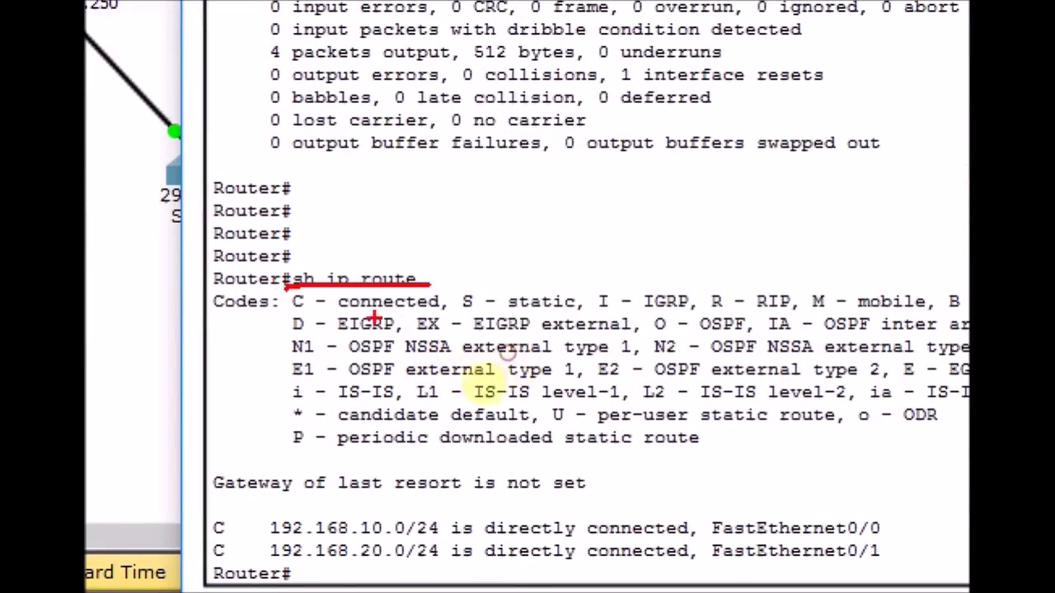
pyautogui.moveTo(222, 315); pyautogui.dragTo(284, 314)
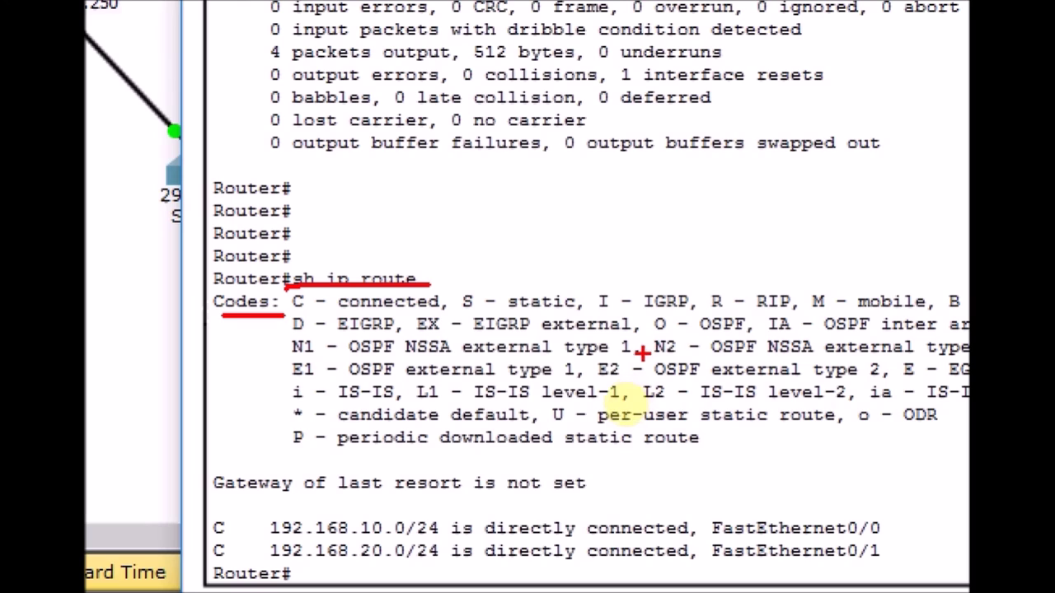
pyautogui.moveTo(212, 541); pyautogui.dragTo(229, 541)
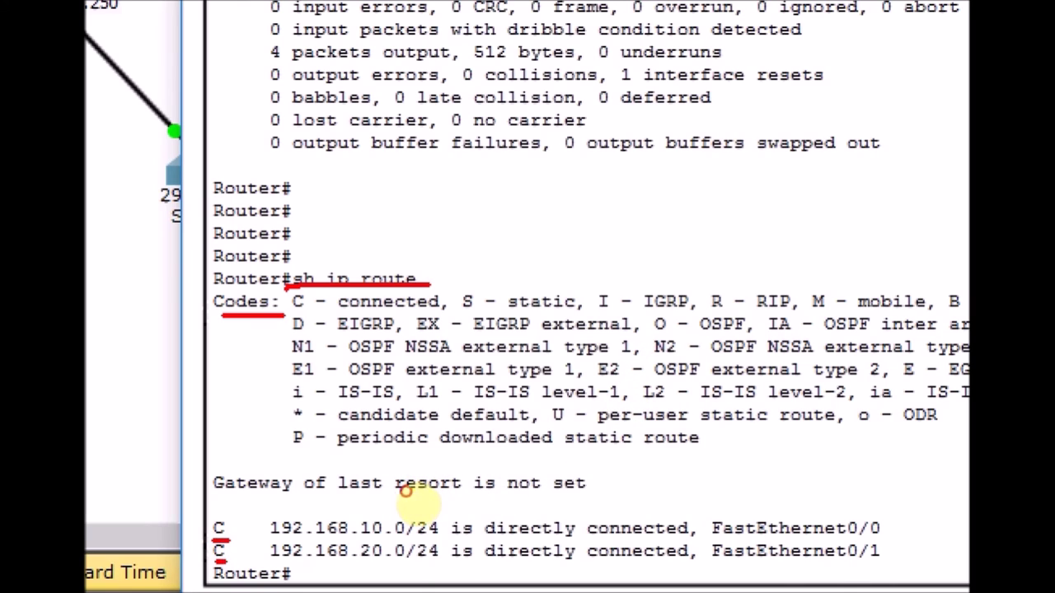
pyautogui.moveTo(329, 312)
pyautogui.mouseDown()
pyautogui.moveTo(404, 317)
pyautogui.moveTo(457, 301)
pyautogui.moveTo(391, 285)
pyautogui.moveTo(280, 306)
pyautogui.mouseUp()
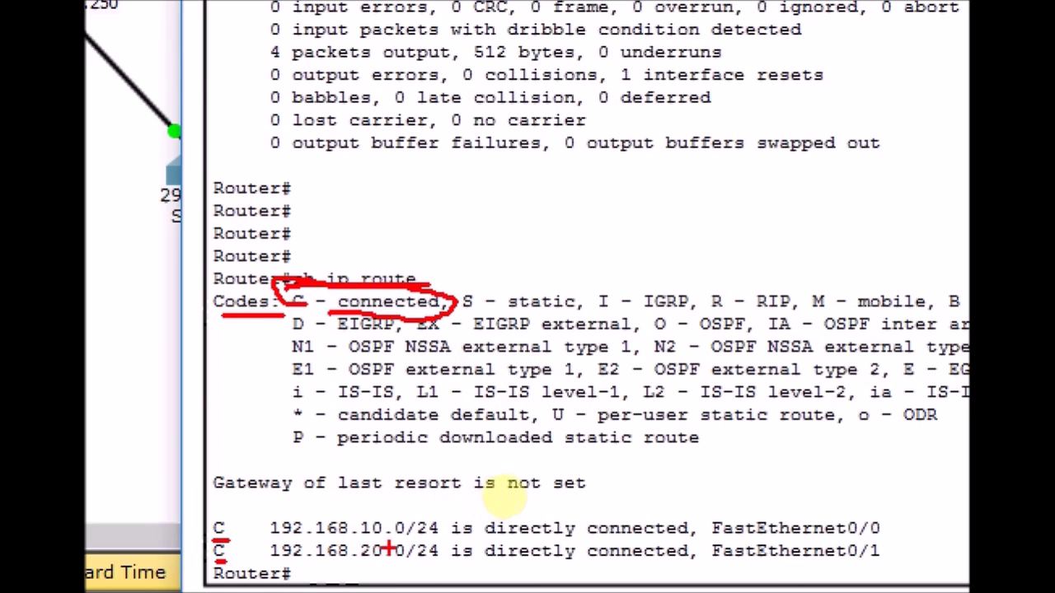
pyautogui.moveTo(483, 543); pyautogui.dragTo(660, 546)
pyautogui.moveTo(733, 535); pyautogui.dragTo(900, 545)
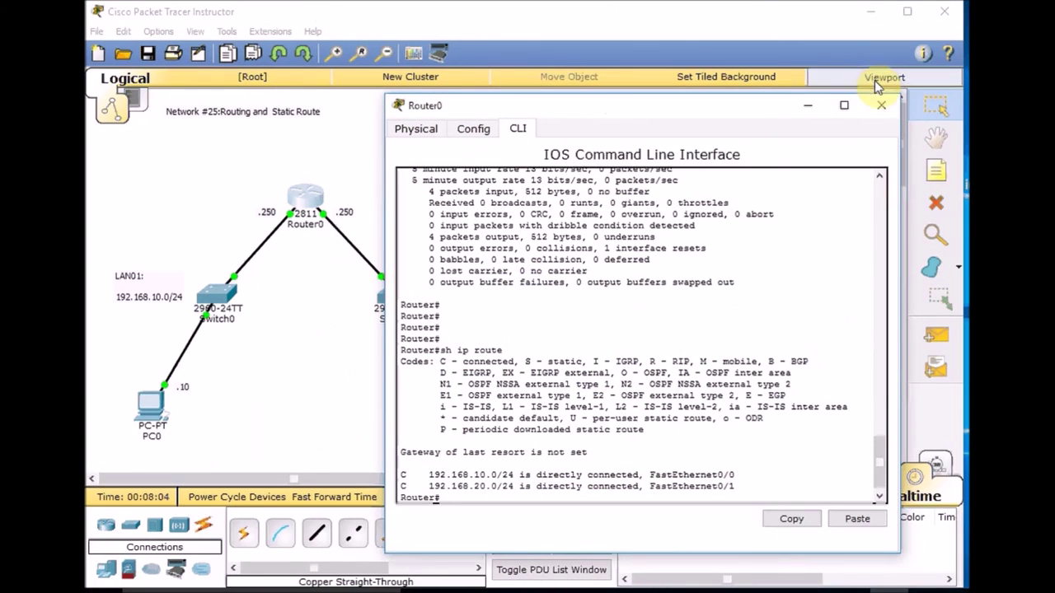
pyautogui.click(876, 105)
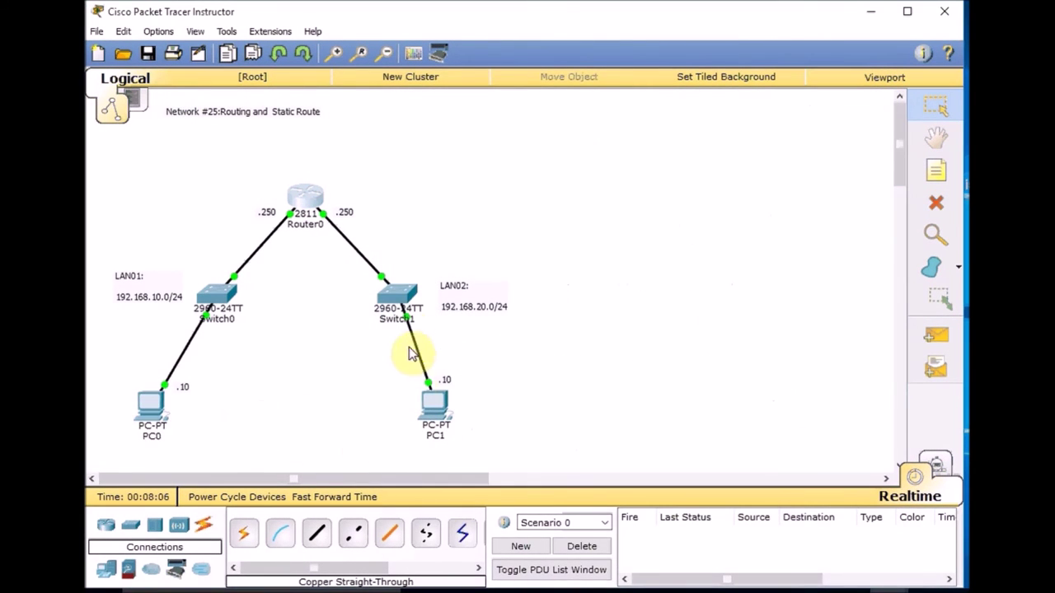
# - Shift Switch1 and Switch0 slightly inward toward the middle of the topology
pyautogui.moveTo(399, 296); pyautogui.dragTo(387, 305)
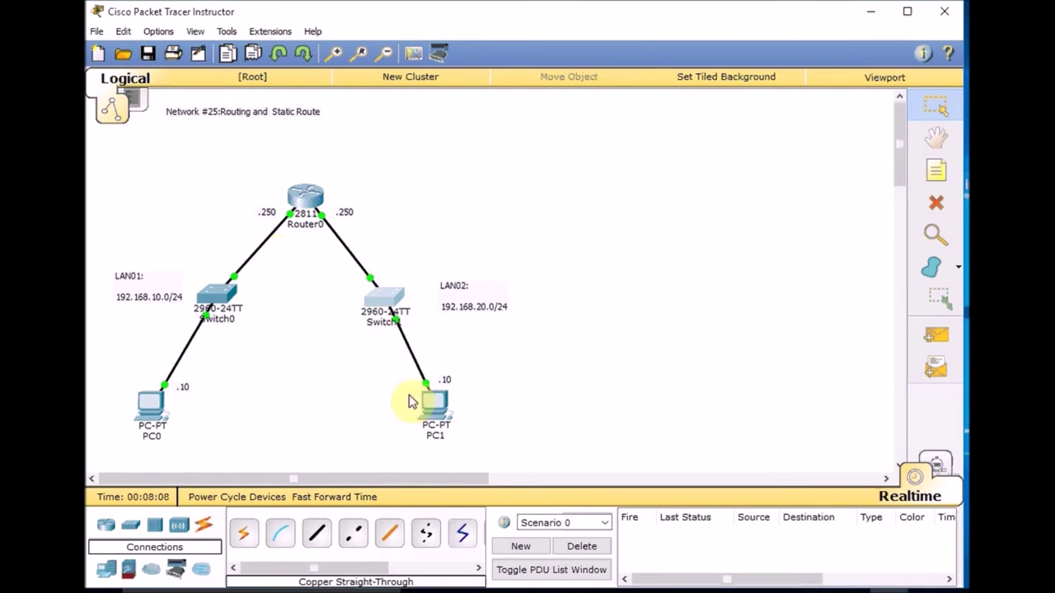
pyautogui.moveTo(225, 300); pyautogui.dragTo(228, 304)
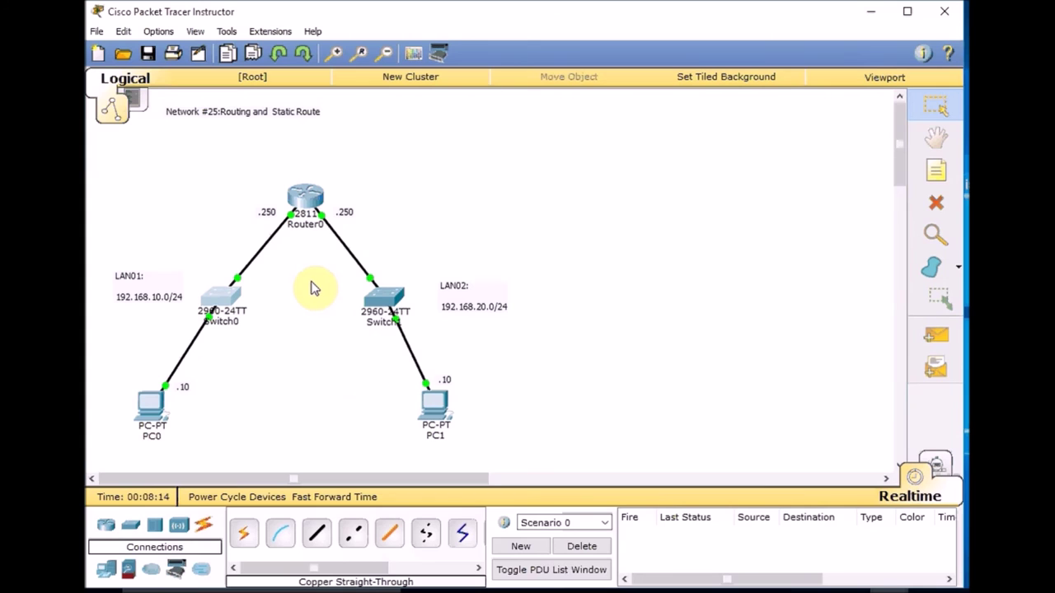
# - Save Router0's running configuration from its CLI with the wr command
pyautogui.click(303, 199)
pyautogui.press('Return')
pyautogui.press('Return')
pyautogui.press('Return')
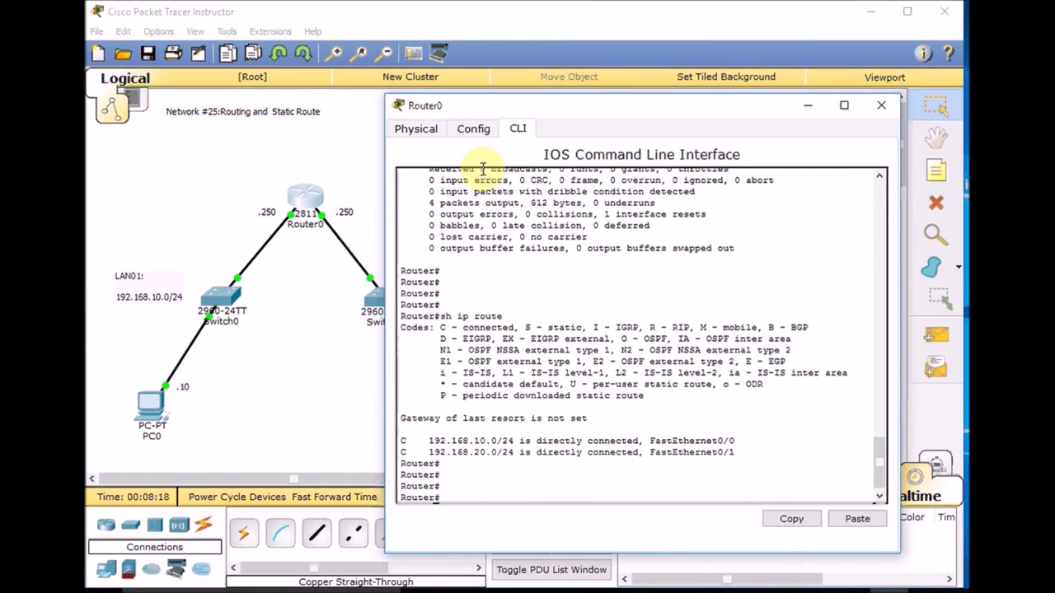
pyautogui.write('wr')
pyautogui.press('Return')
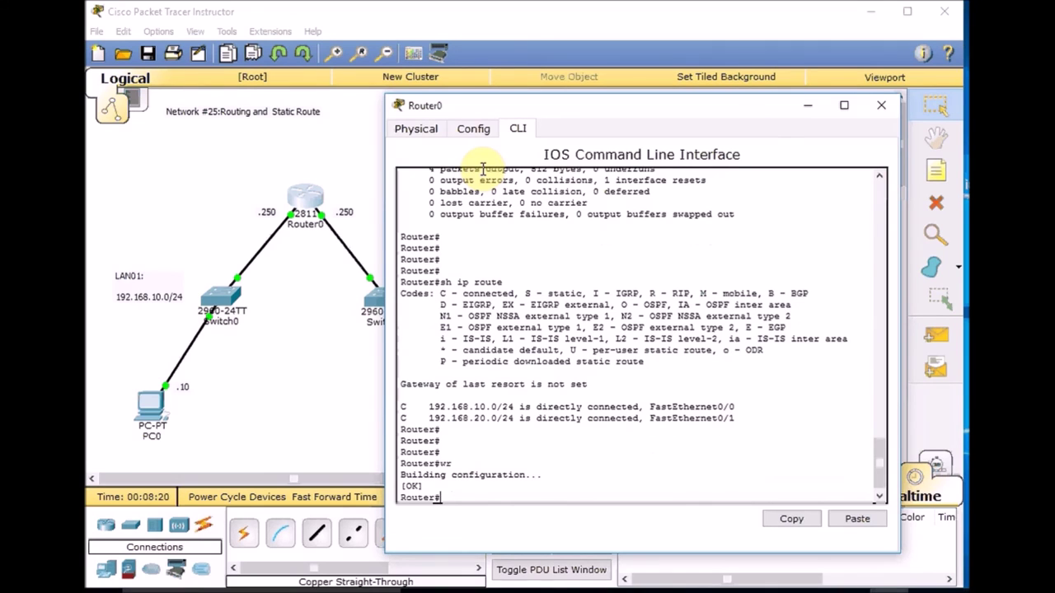
# - Display Router0's saved configuration with sh startup-config, check the FastEthernet interface addresses, and close the router window
pyautogui.write('sh sta')
pyautogui.press('Tab')
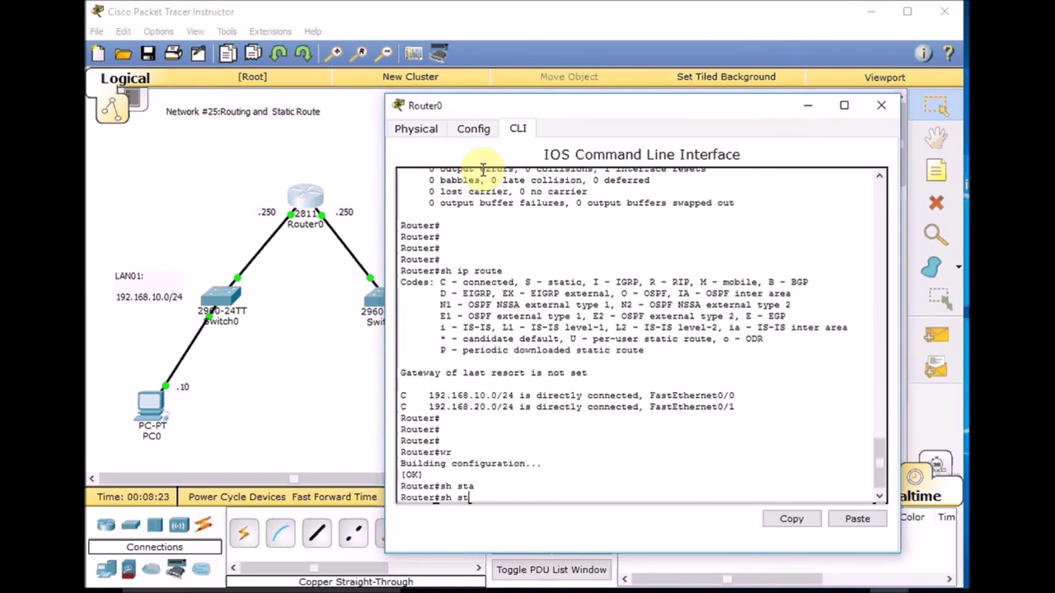
pyautogui.write('r')
pyautogui.press('Tab')
pyautogui.write('t')
pyautogui.press('Tab')
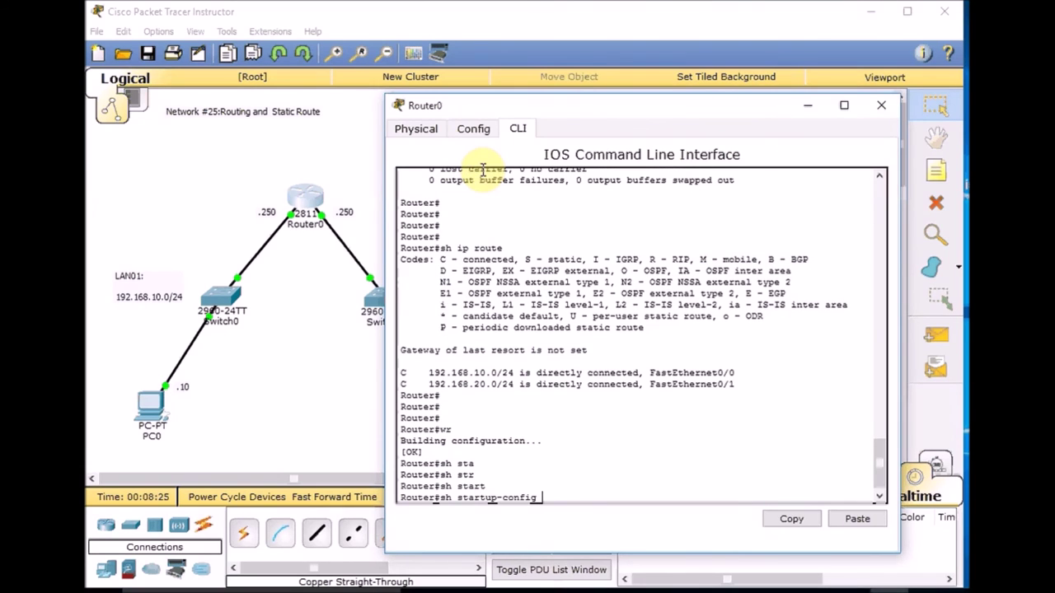
pyautogui.press('Return')
pyautogui.press('space')
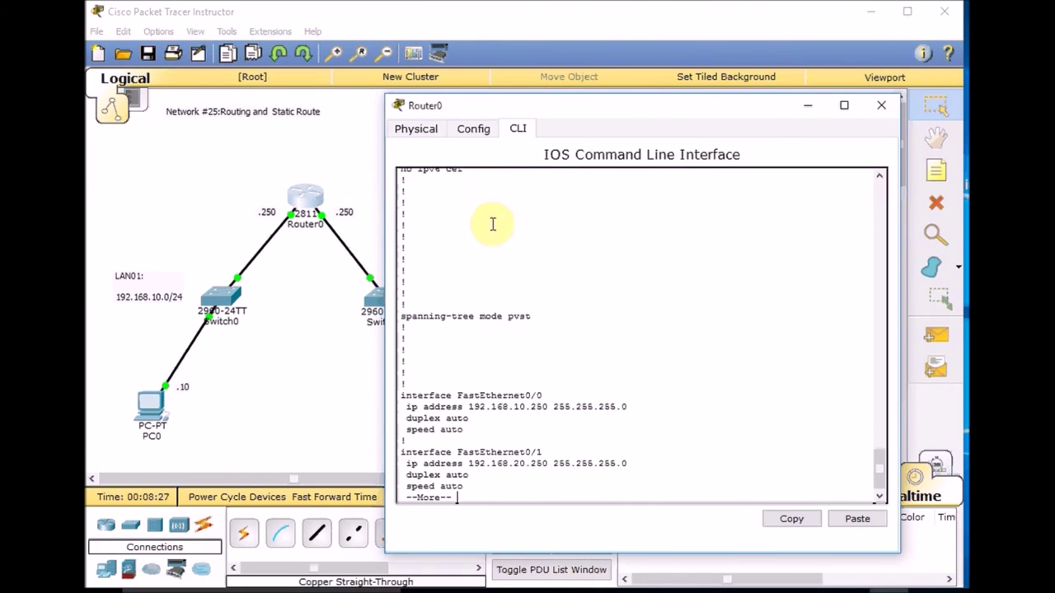
pyautogui.press('q')
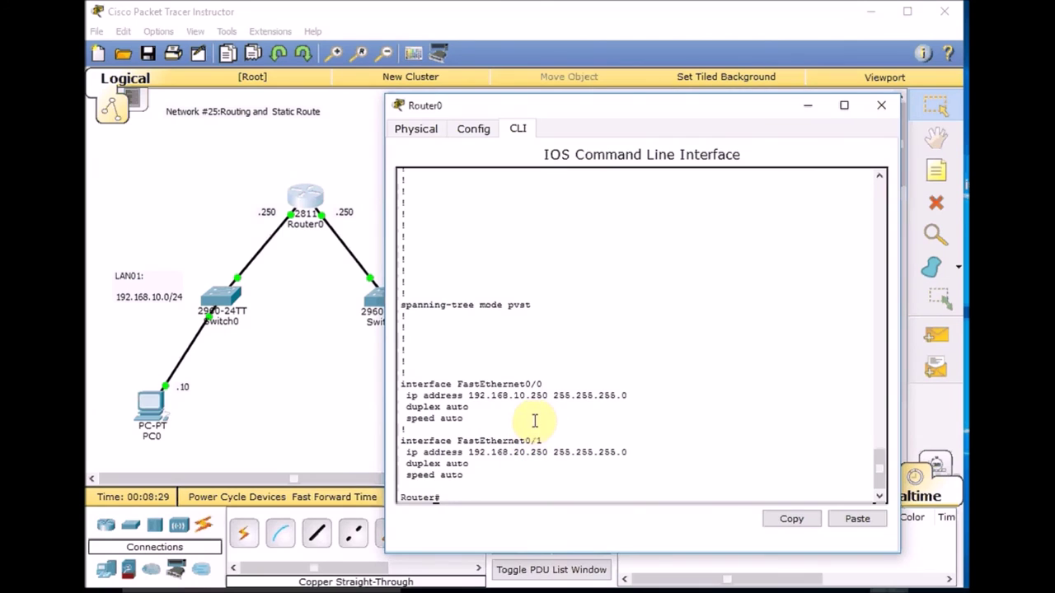
pyautogui.click(879, 109)
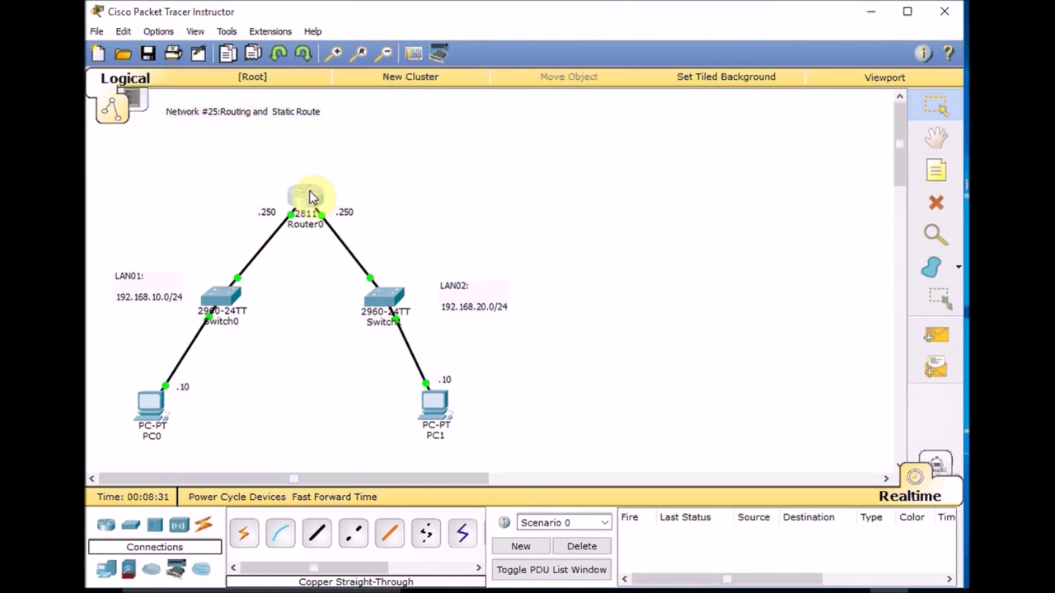
# - Open Router0's physical device view and switch the router's power off
pyautogui.click(308, 198)
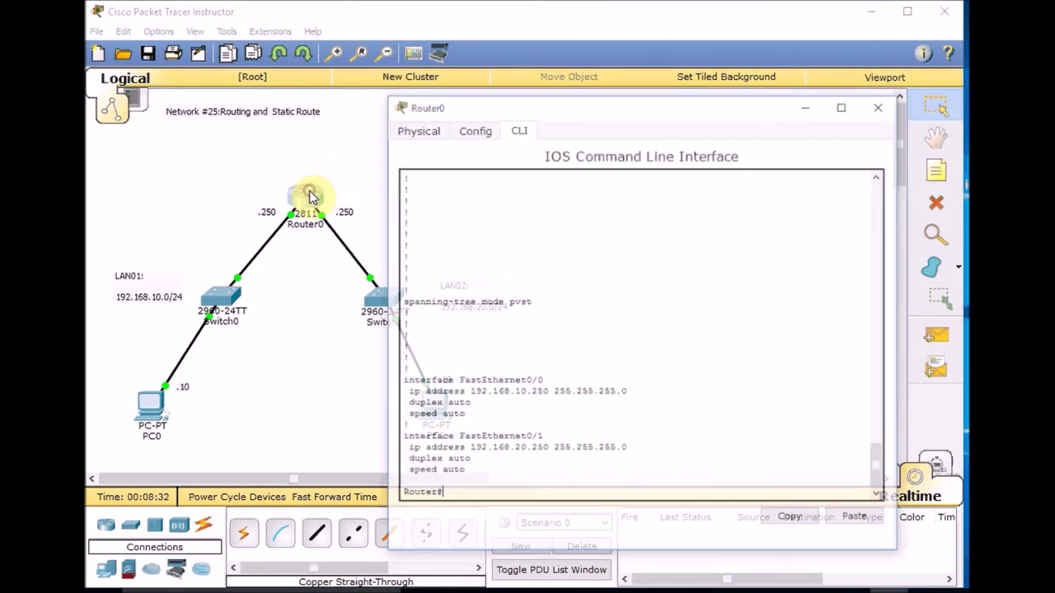
pyautogui.click(412, 131)
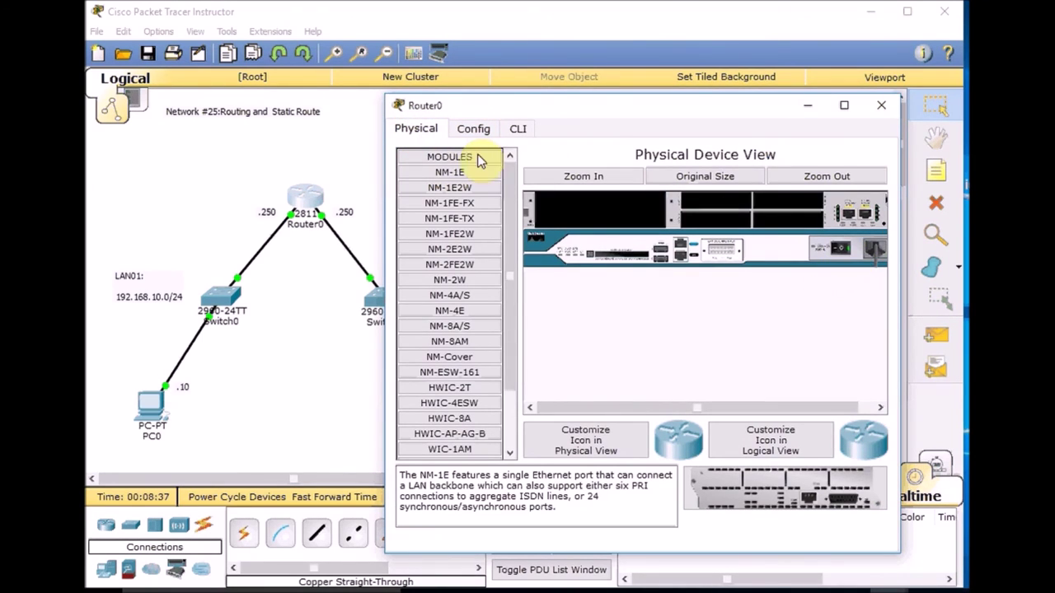
pyautogui.click(840, 257)
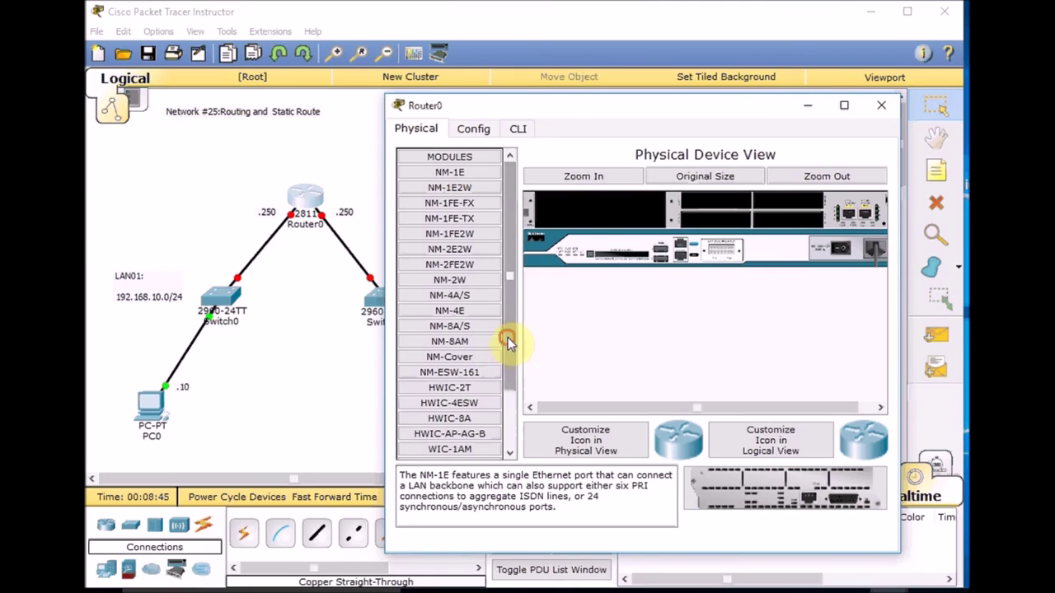
# - Browse Router0's available modules and read the descriptions of NM-1FE-TX, NM-1FE-FX and HWIC-8A
pyautogui.click(508, 314)
pyautogui.moveTo(508, 309); pyautogui.dragTo(500, 369)
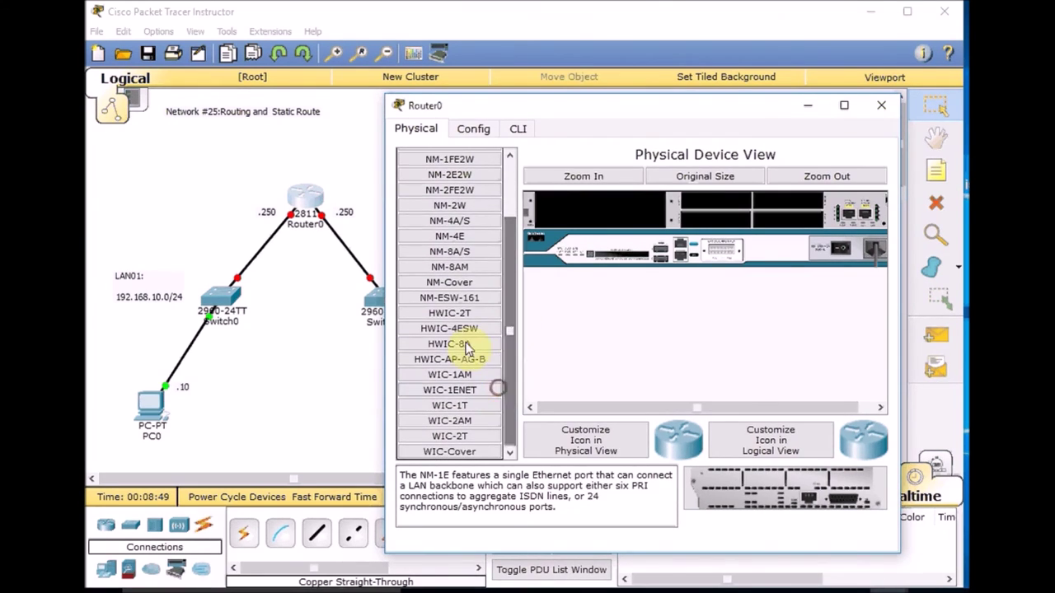
pyautogui.moveTo(508, 301); pyautogui.dragTo(516, 215)
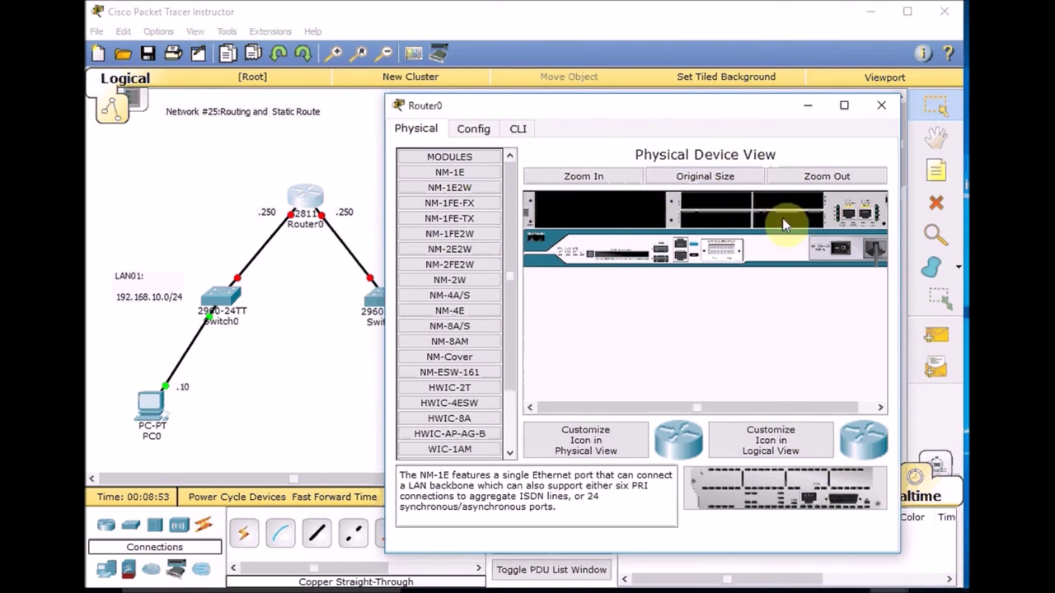
pyautogui.moveTo(514, 301); pyautogui.dragTo(481, 232)
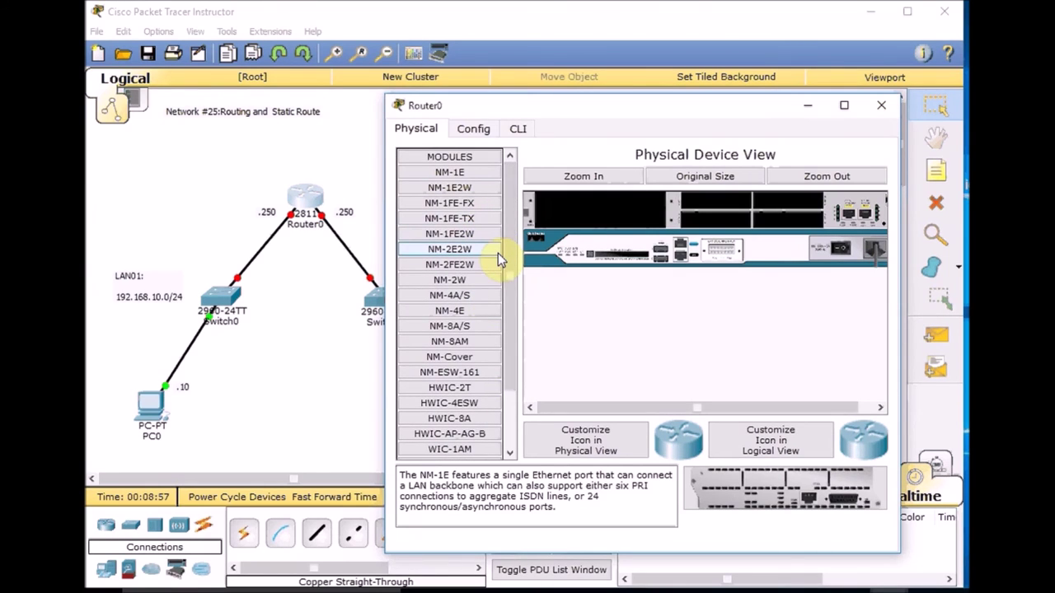
pyautogui.click(455, 219)
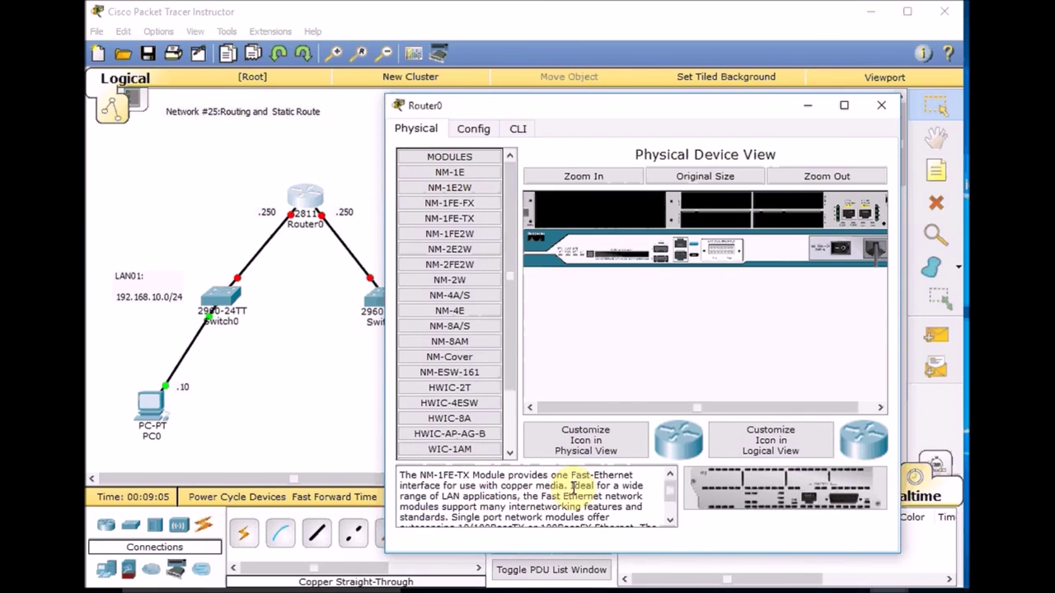
pyautogui.click(466, 203)
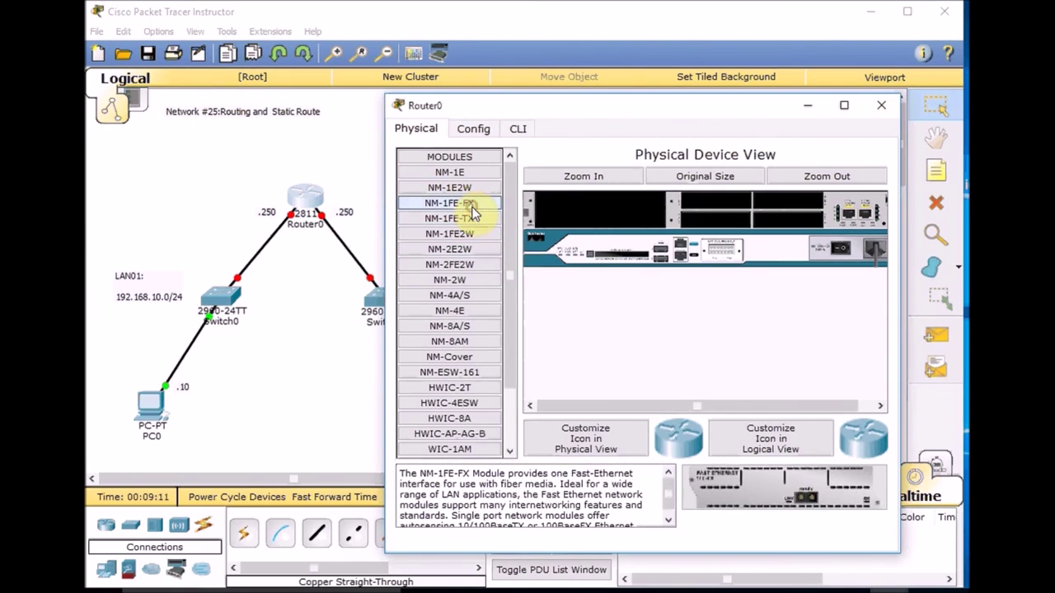
pyautogui.click(470, 218)
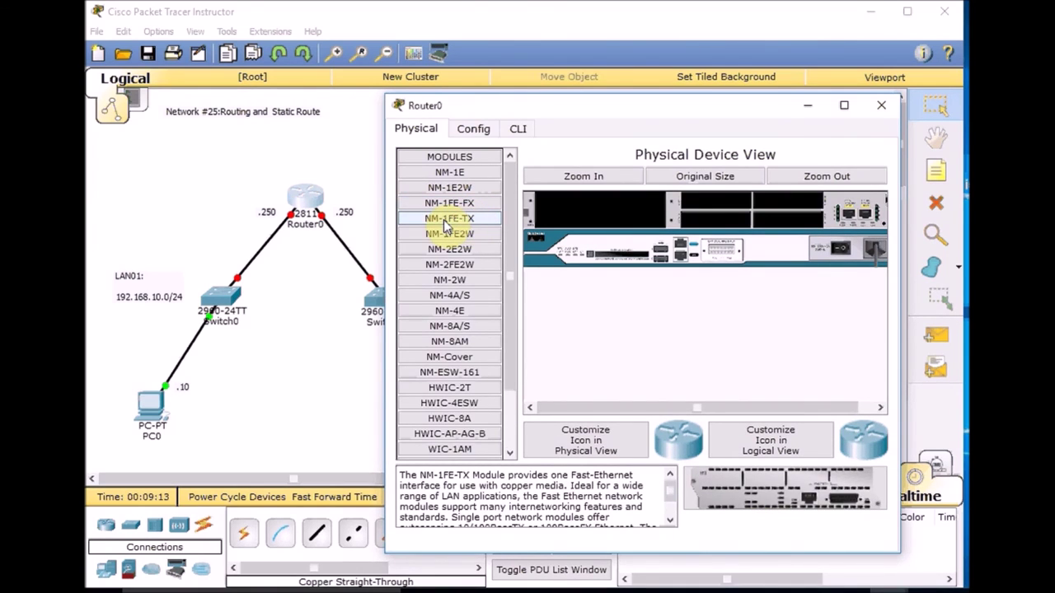
pyautogui.moveTo(445, 221); pyautogui.dragTo(471, 219)
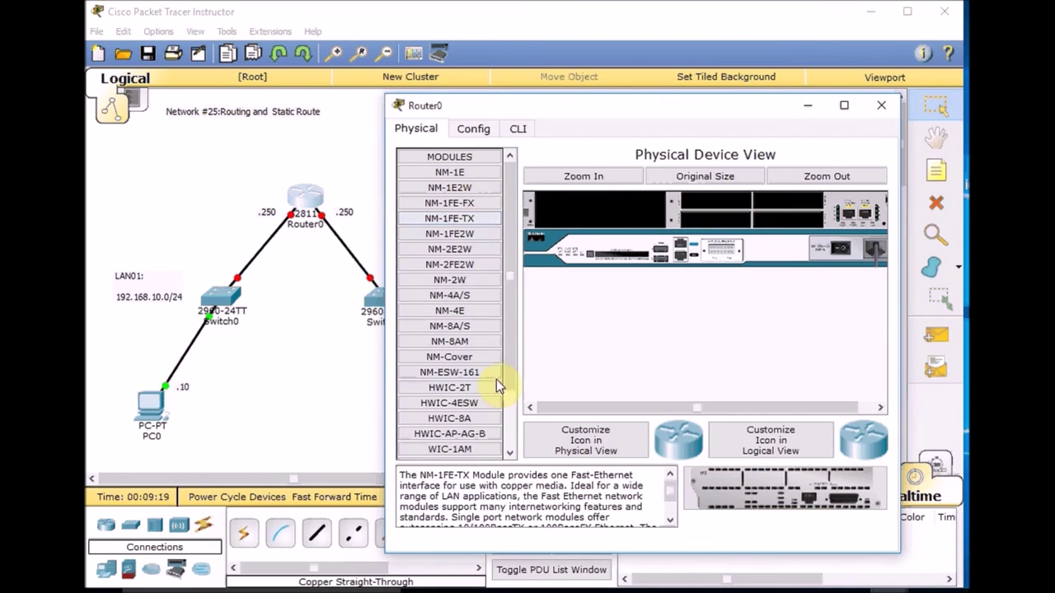
pyautogui.click(453, 420)
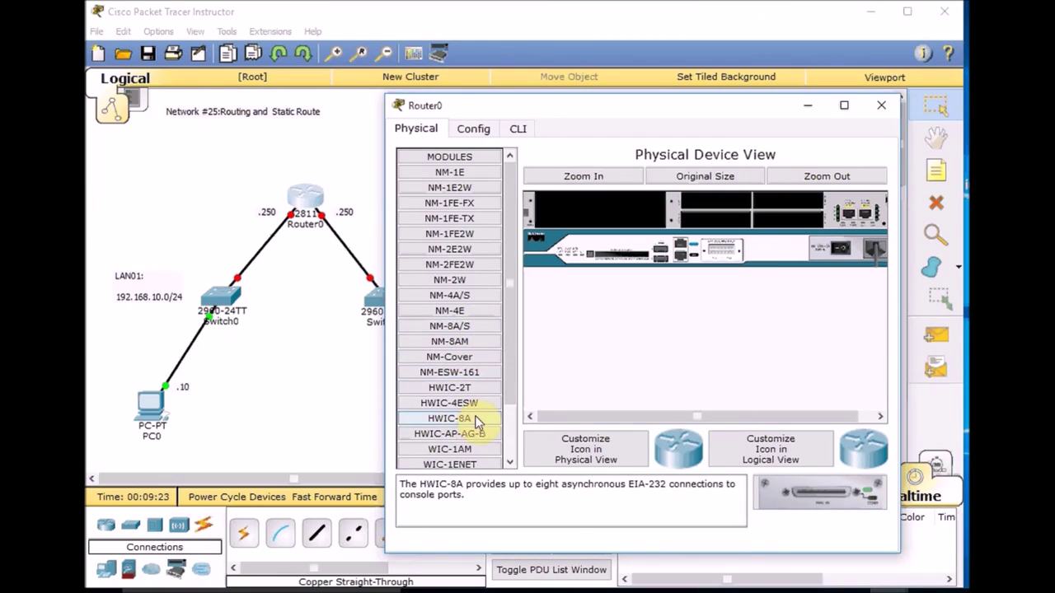
# - Install a WIC-2T serial card in Router0's first upper WIC slot and power the router back on
pyautogui.scroll(-2, 461, 424)
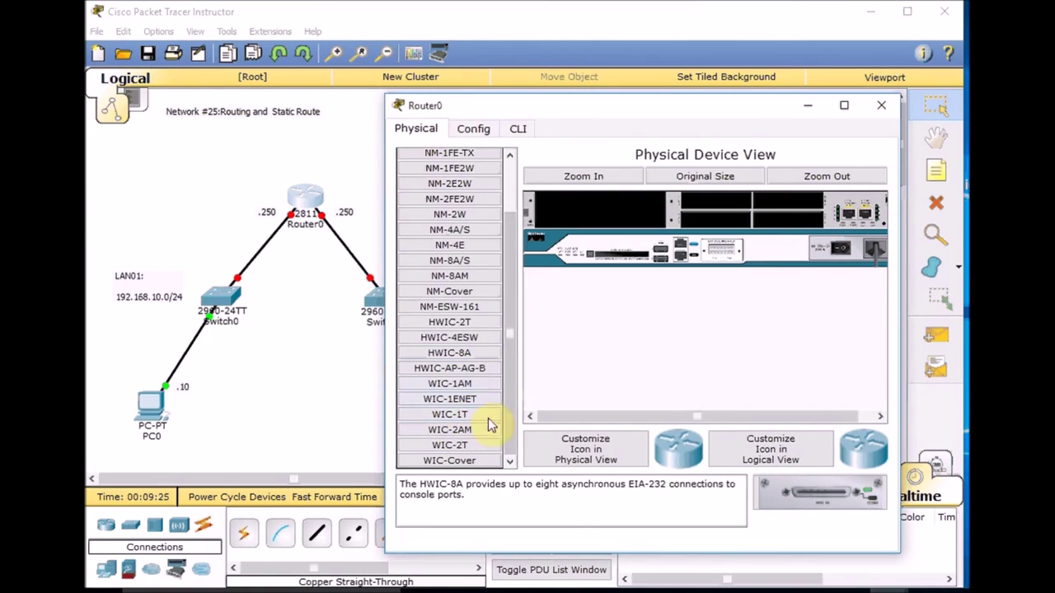
pyautogui.moveTo(449, 445); pyautogui.dragTo(701, 235)
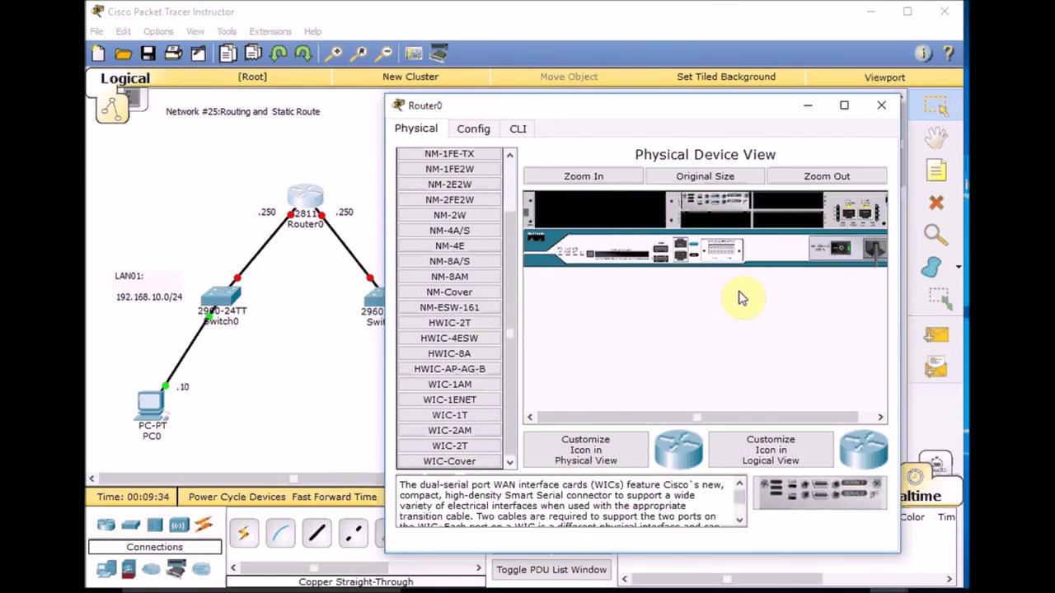
# - Check Router0's boot output in its CLI and return to the topology
pyautogui.click(514, 129)
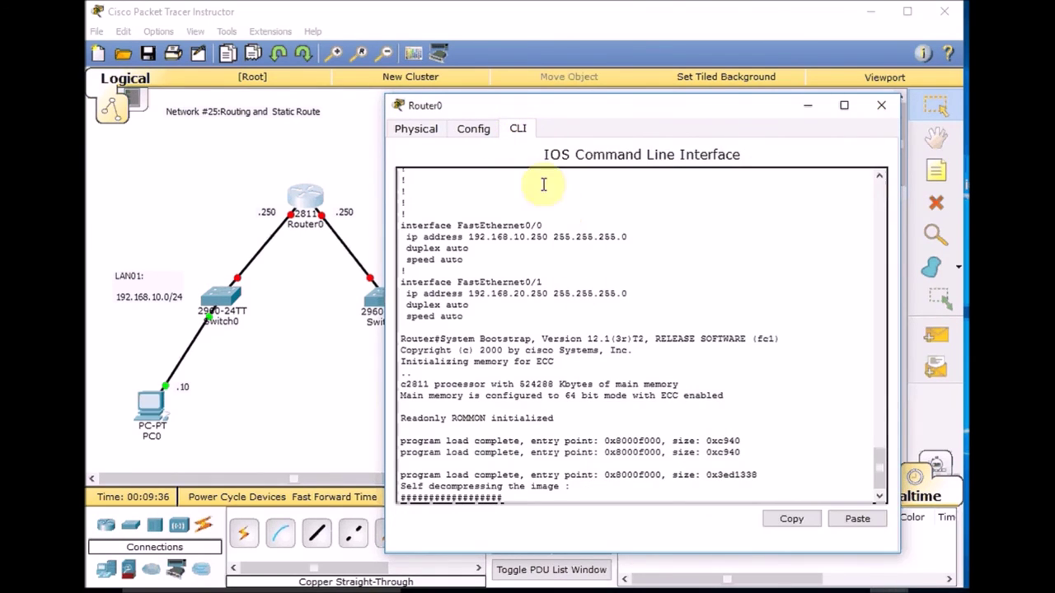
pyautogui.click(571, 368)
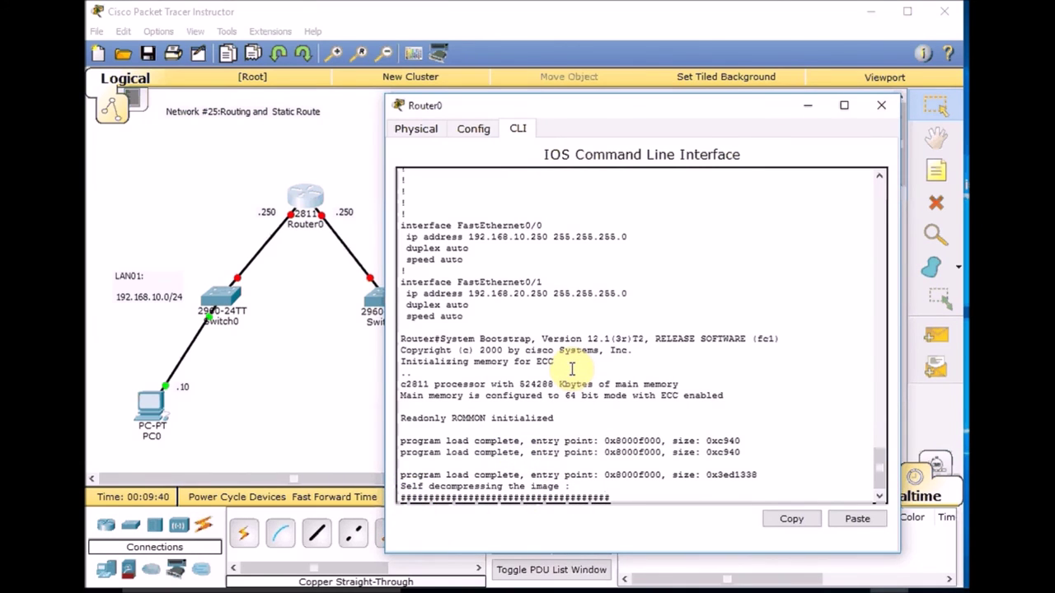
pyautogui.click(355, 408)
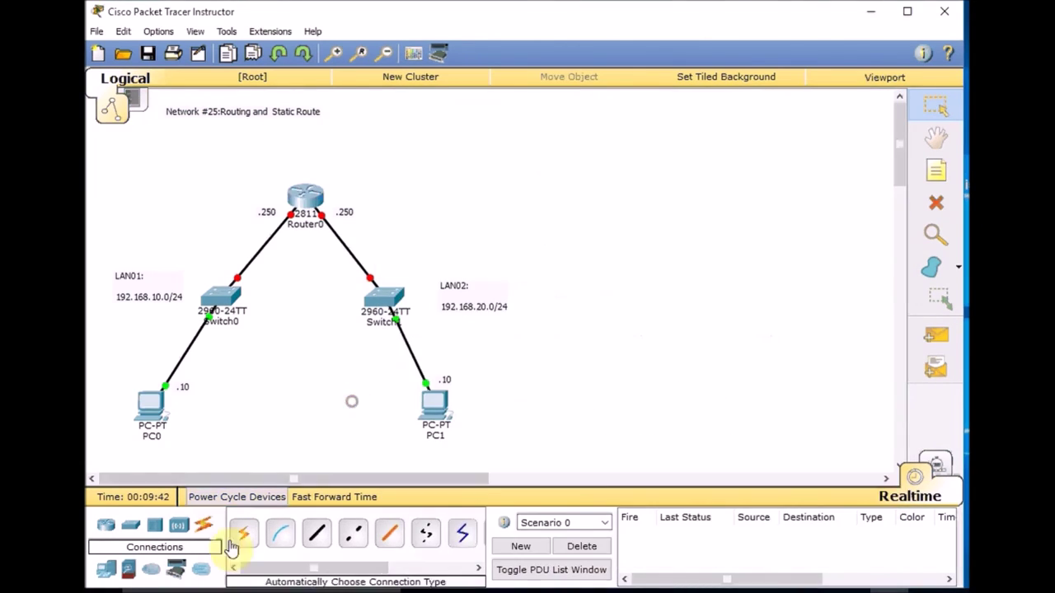
# - Add a second 2811 router to the workspace, level with Router0 and some distance to its right
pyautogui.click(104, 528)
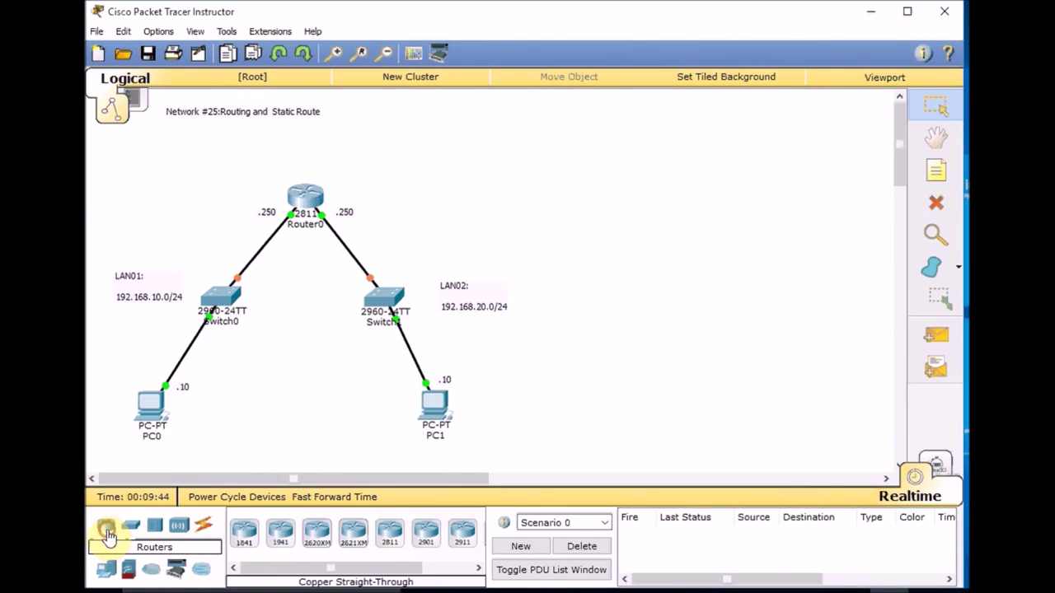
pyautogui.click(389, 534)
pyautogui.click(539, 183)
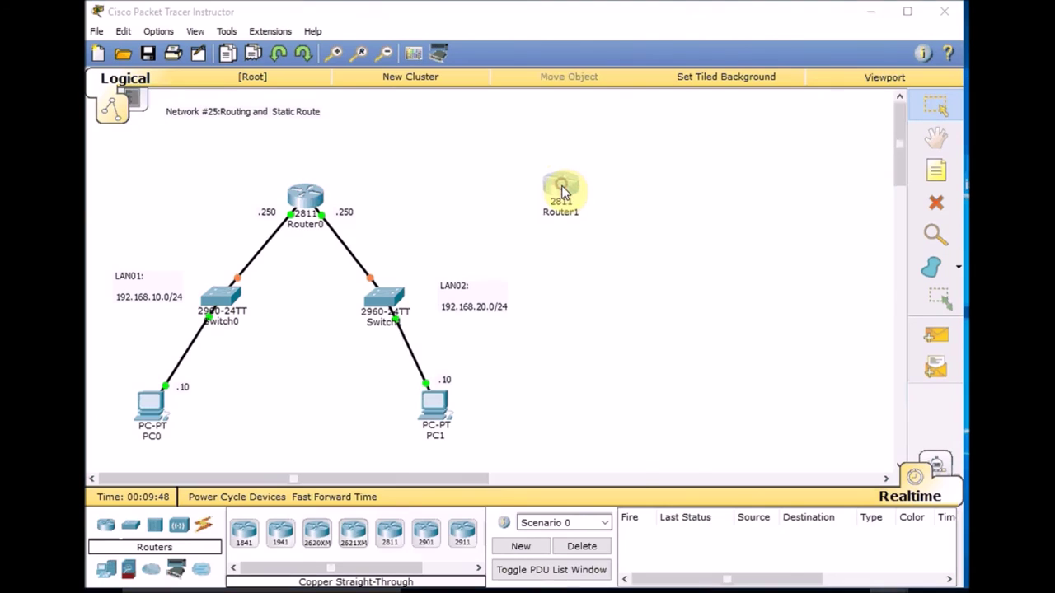
# - Power off Router1, install a WIC-2T serial card in its first upper WIC slot, and power it back on
pyautogui.click(540, 183)
pyautogui.click(840, 246)
pyautogui.scroll(-2, 506, 433)
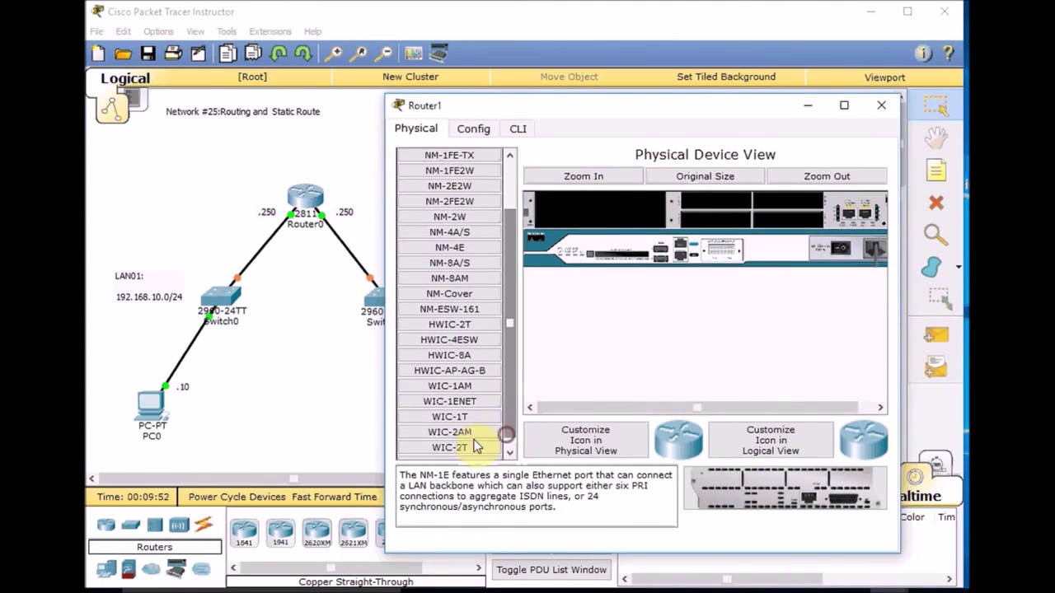
pyautogui.moveTo(450, 448); pyautogui.dragTo(716, 199)
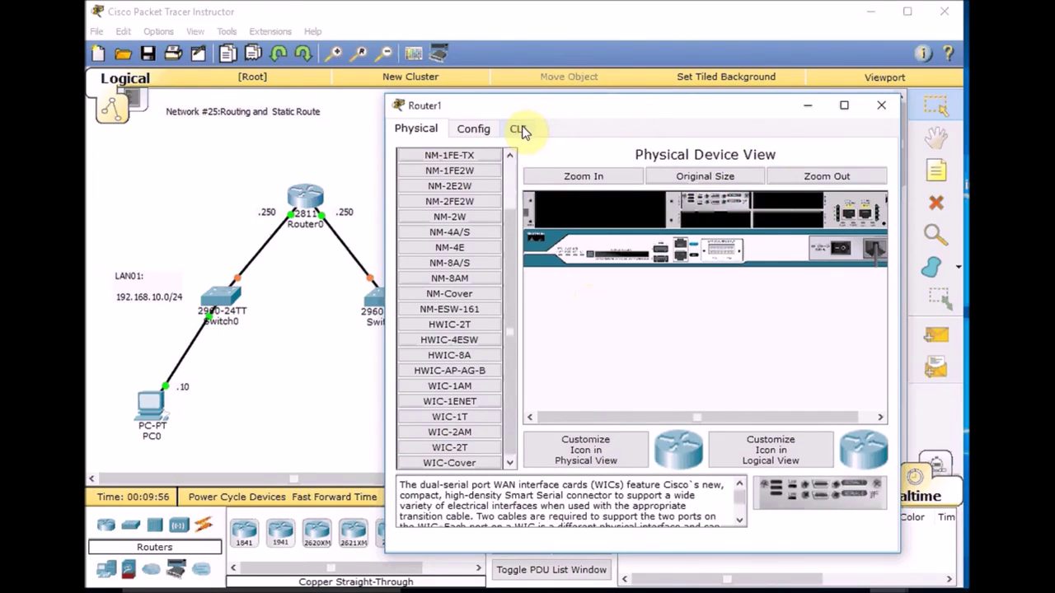
pyautogui.click(840, 247)
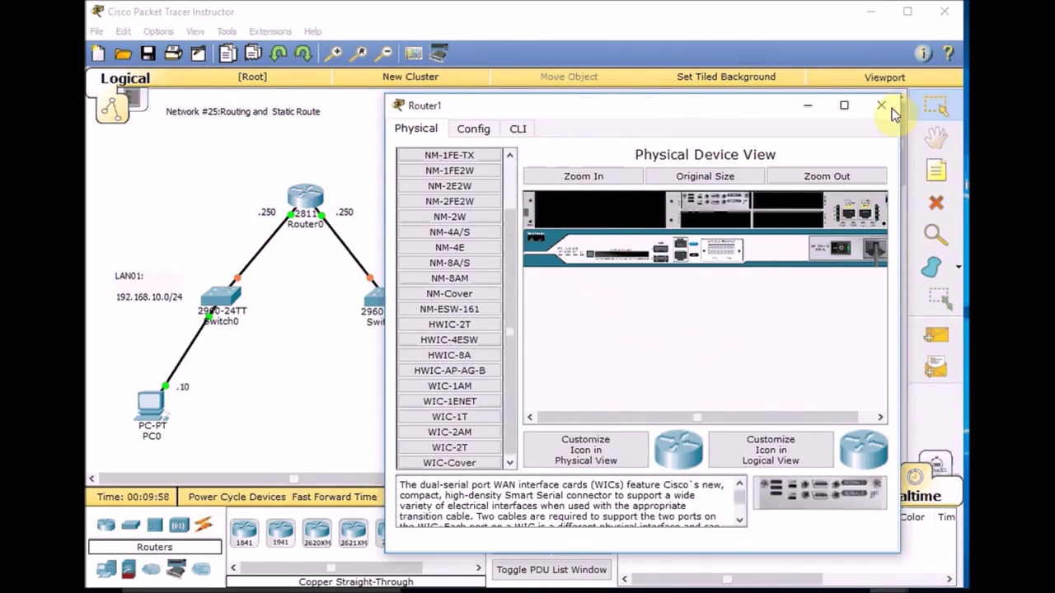
pyautogui.click(532, 127)
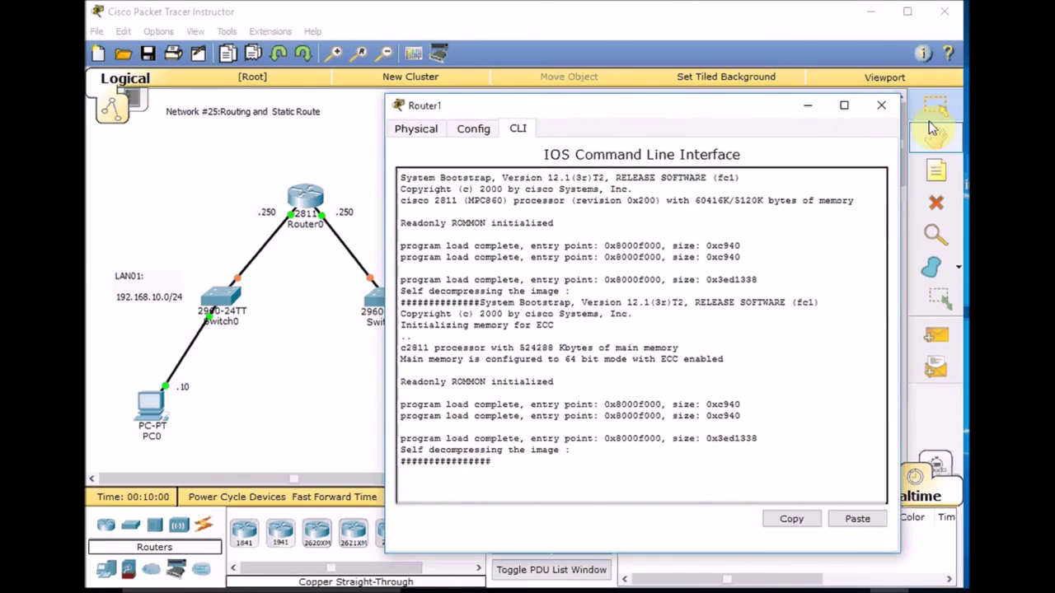
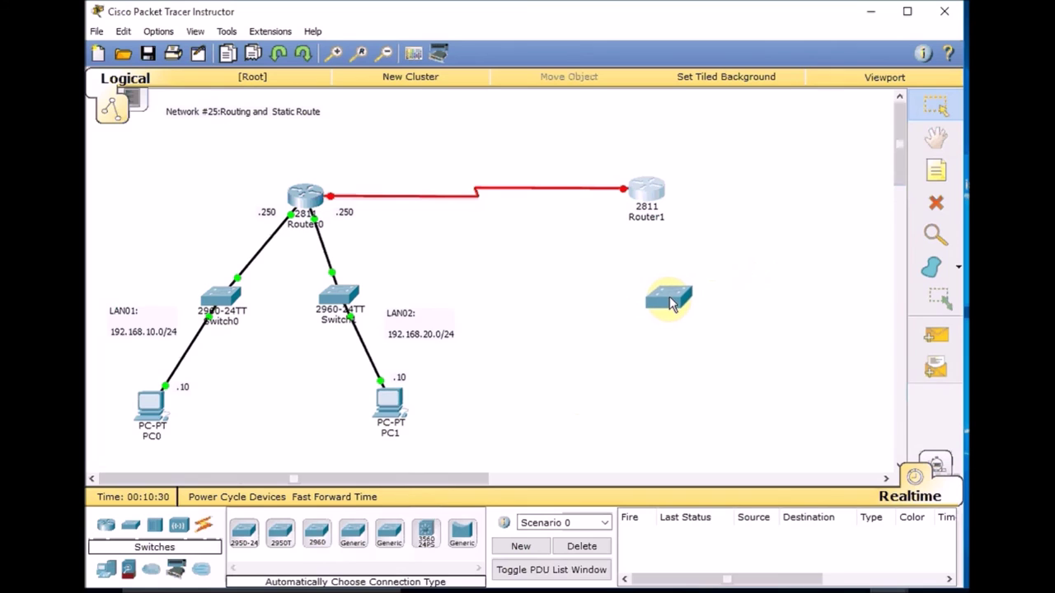
# - Place a 2960 switch with a generic PC beneath it on Router1's side, and move Router1 farther from Router0
pyautogui.click(649, 290)
pyautogui.moveTo(664, 188); pyautogui.dragTo(753, 191)
pyautogui.click(129, 571)
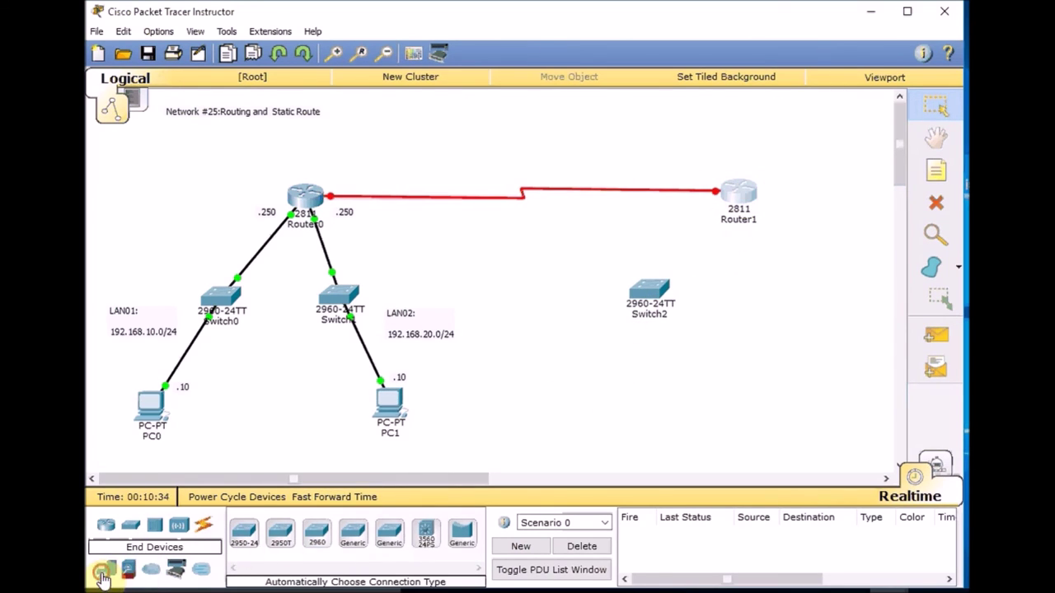
pyautogui.click(244, 534)
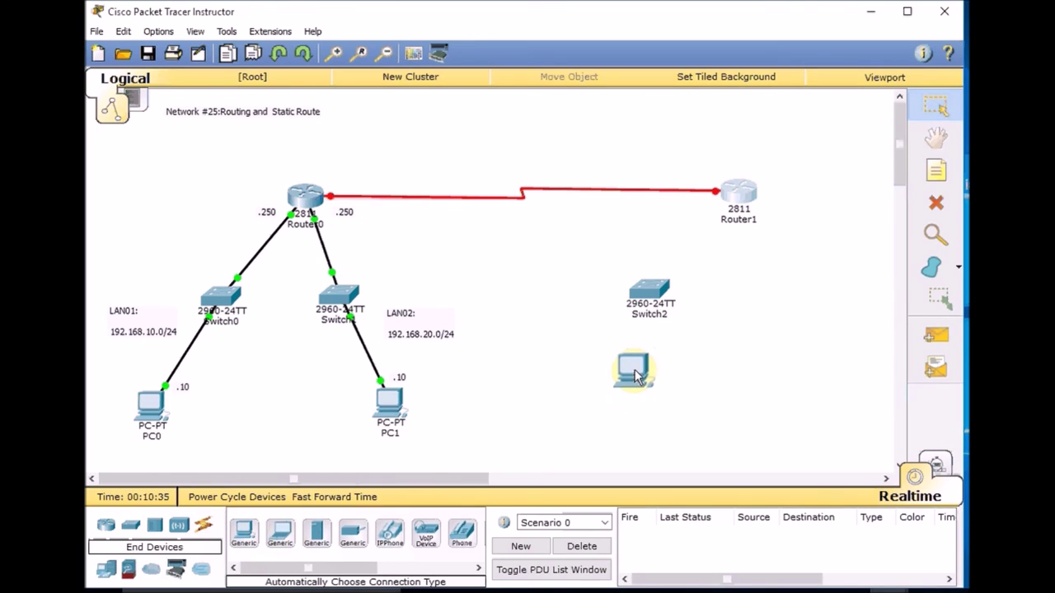
pyautogui.click(632, 398)
# - Connect PC2's FastEthernet0 port to Switch2 with a copper straight-through cable
pyautogui.click(203, 525)
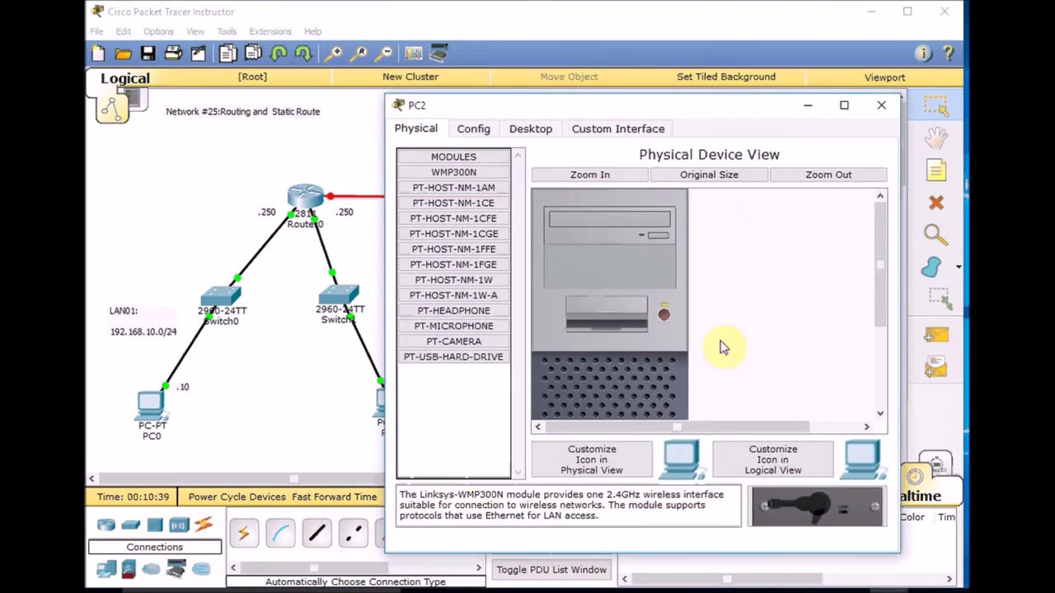
pyautogui.click(882, 104)
pyautogui.click(318, 529)
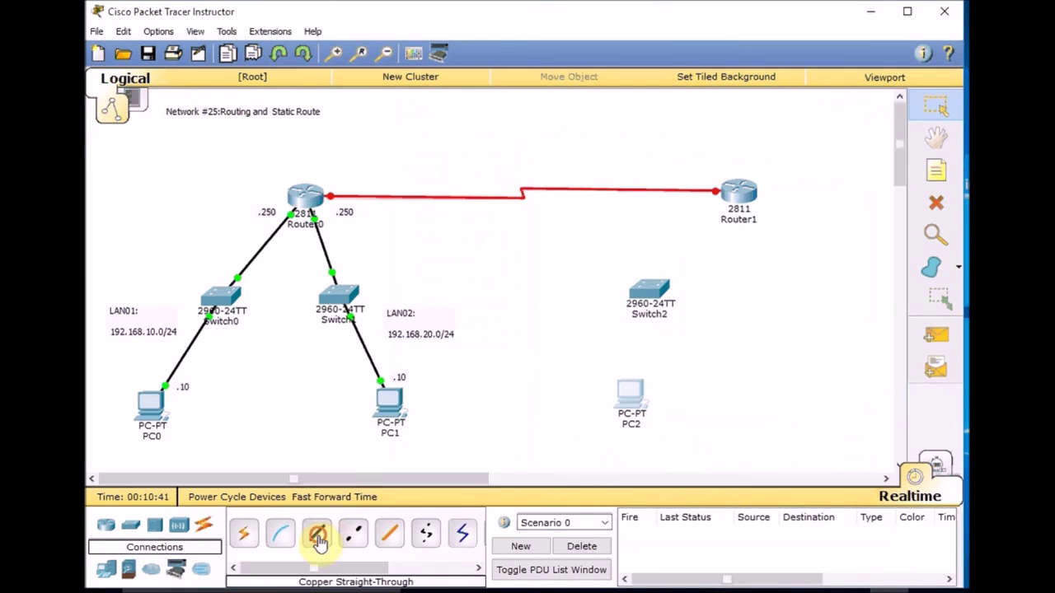
pyautogui.click(633, 402)
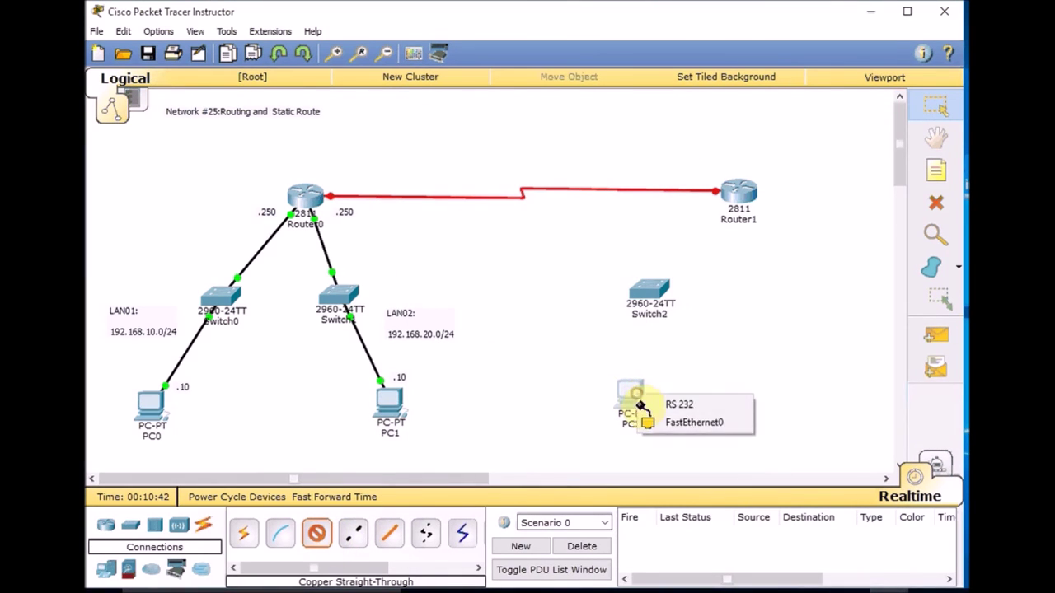
pyautogui.click(694, 422)
pyautogui.click(649, 293)
# - Connect Switch2 to Router1's FastEthernet0/0 with a copper straight-through cable, and shift PC2 slightly to the left
pyautogui.click(744, 190)
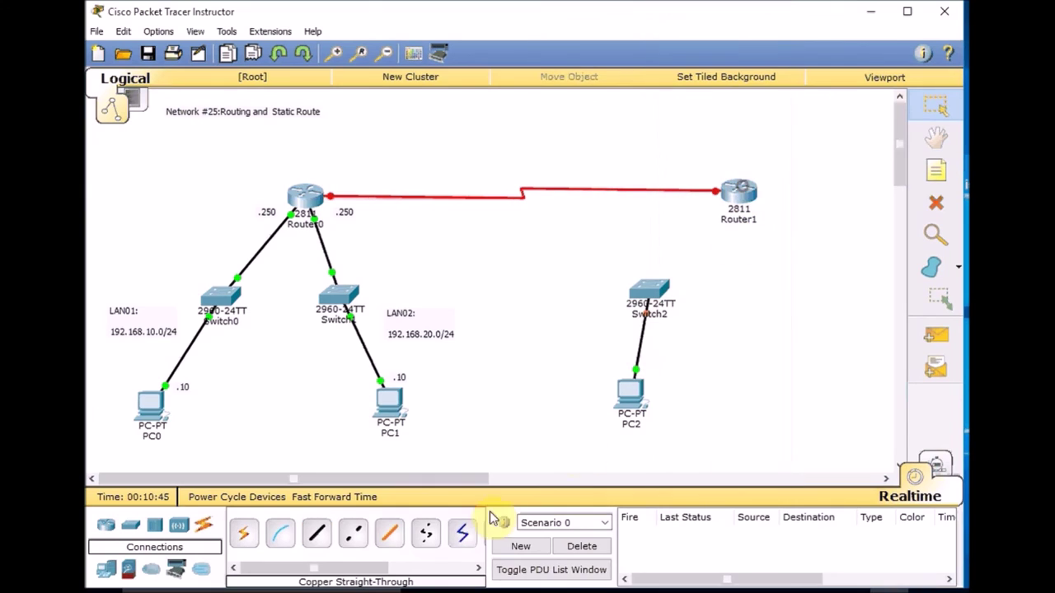
pyautogui.click(316, 533)
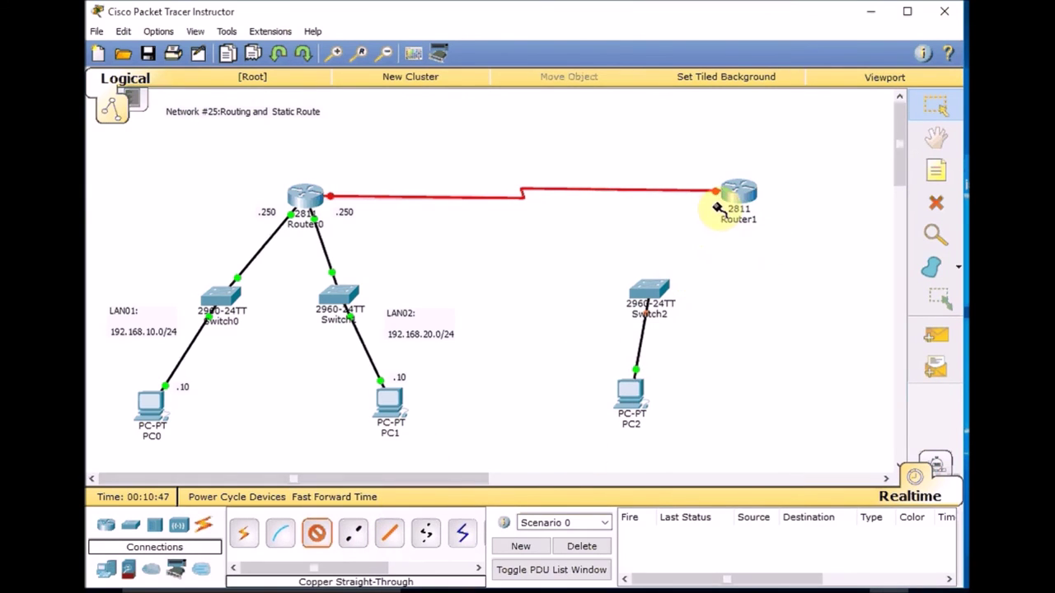
pyautogui.click(649, 290)
pyautogui.click(736, 29)
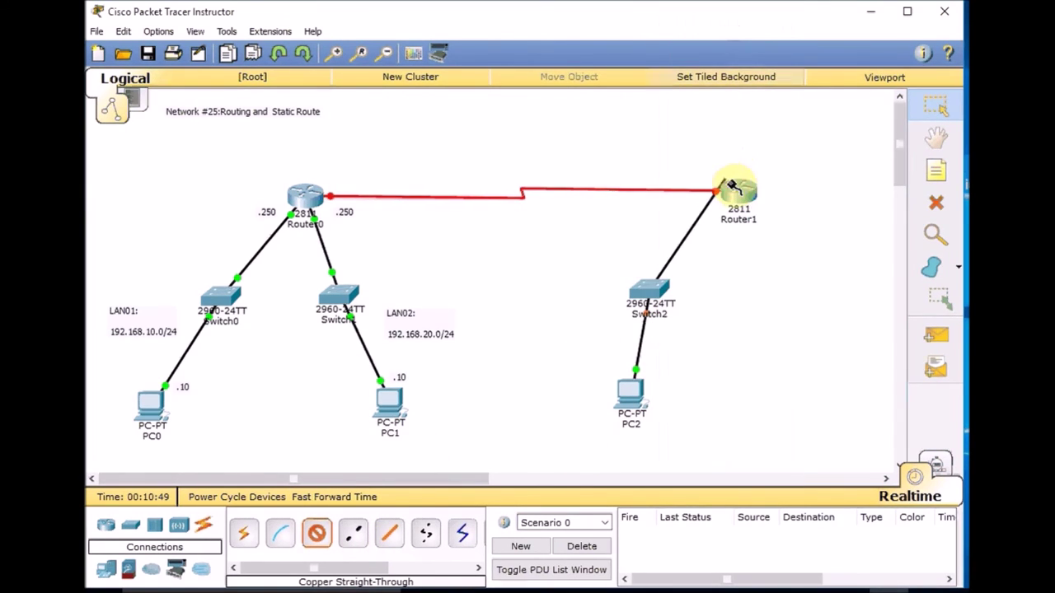
pyautogui.click(737, 188)
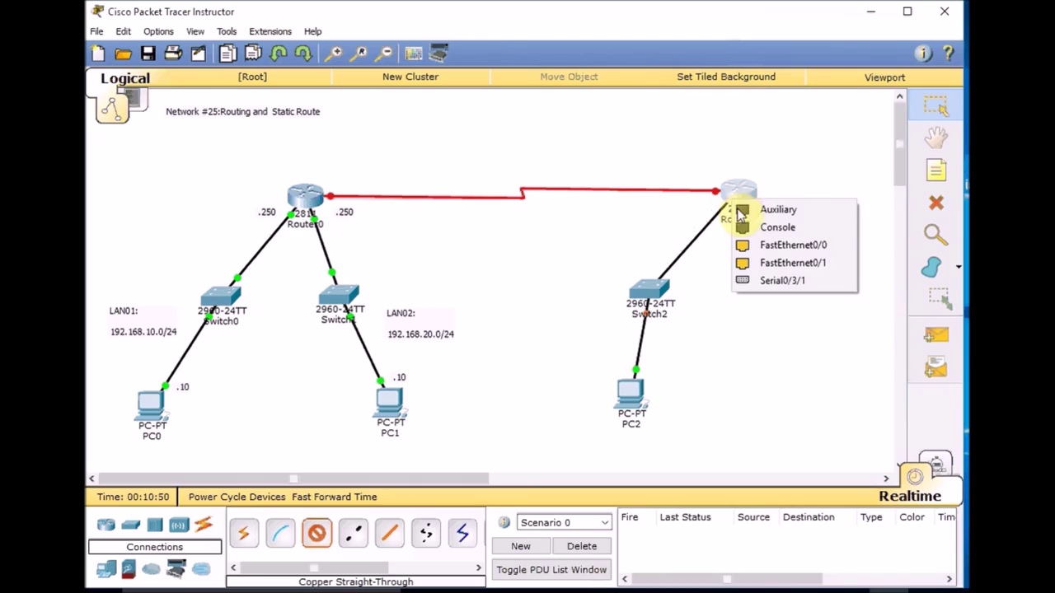
pyautogui.click(813, 247)
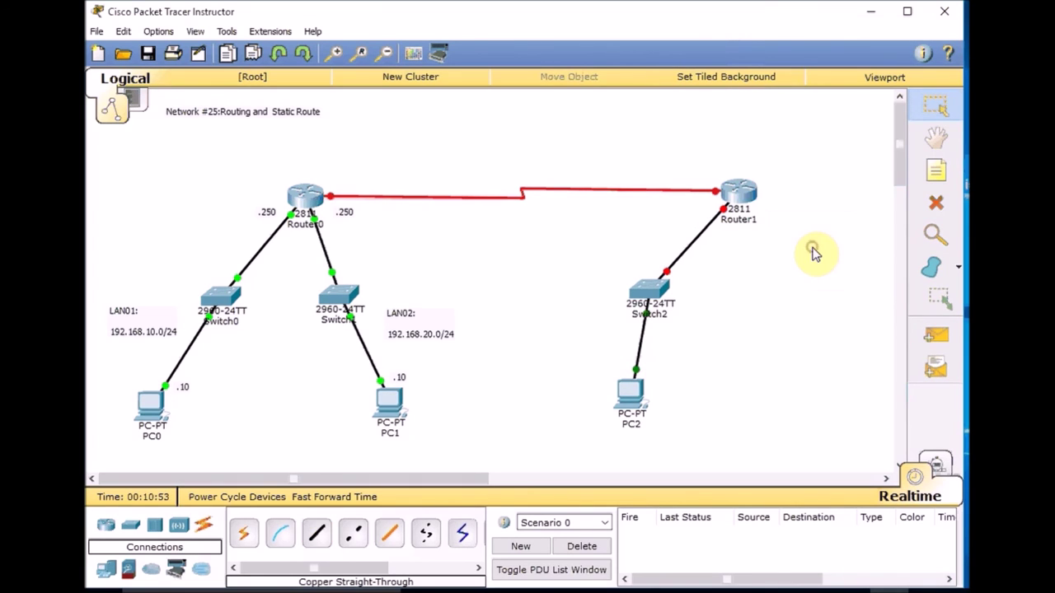
pyautogui.moveTo(632, 414); pyautogui.dragTo(597, 411)
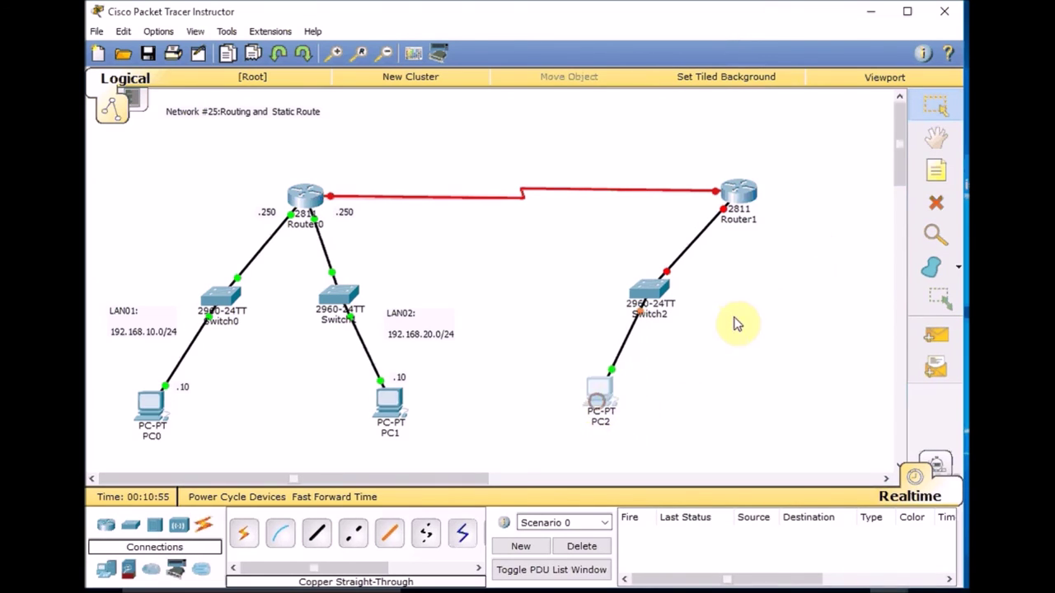
# - Add a 172.16.0.0/30 note and position it above the middle of the serial link between the routers
pyautogui.click(936, 170)
pyautogui.click(478, 168)
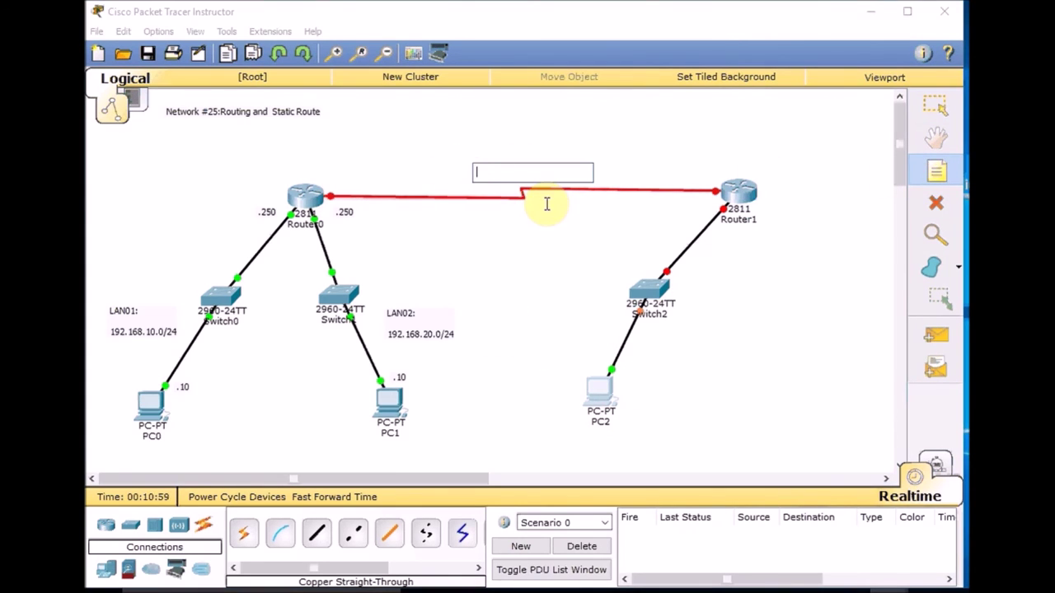
pyautogui.write('172.16.0.0/30')
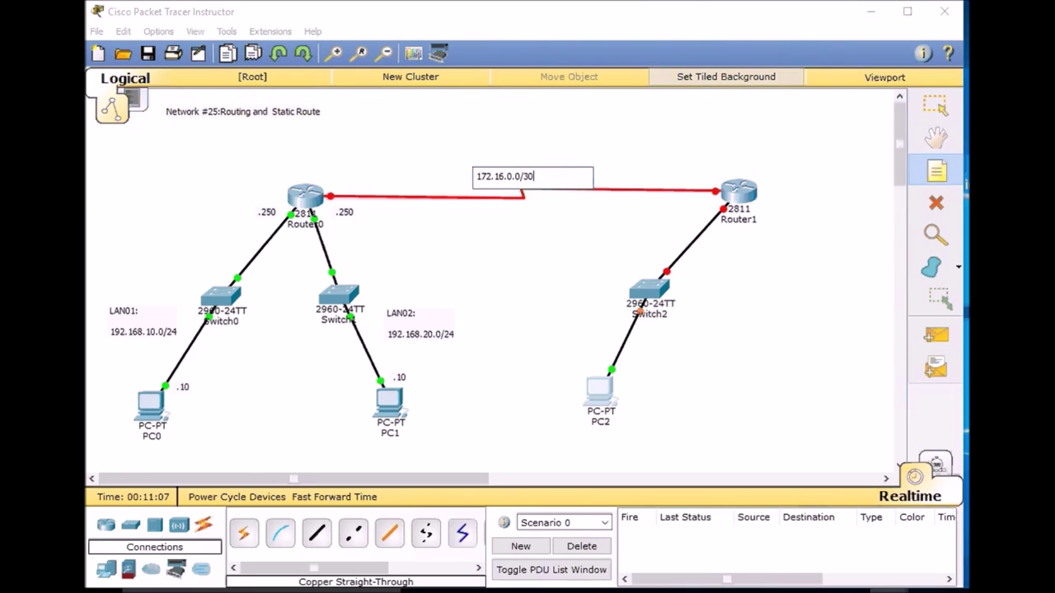
pyautogui.click(935, 105)
pyautogui.moveTo(499, 177); pyautogui.dragTo(516, 174)
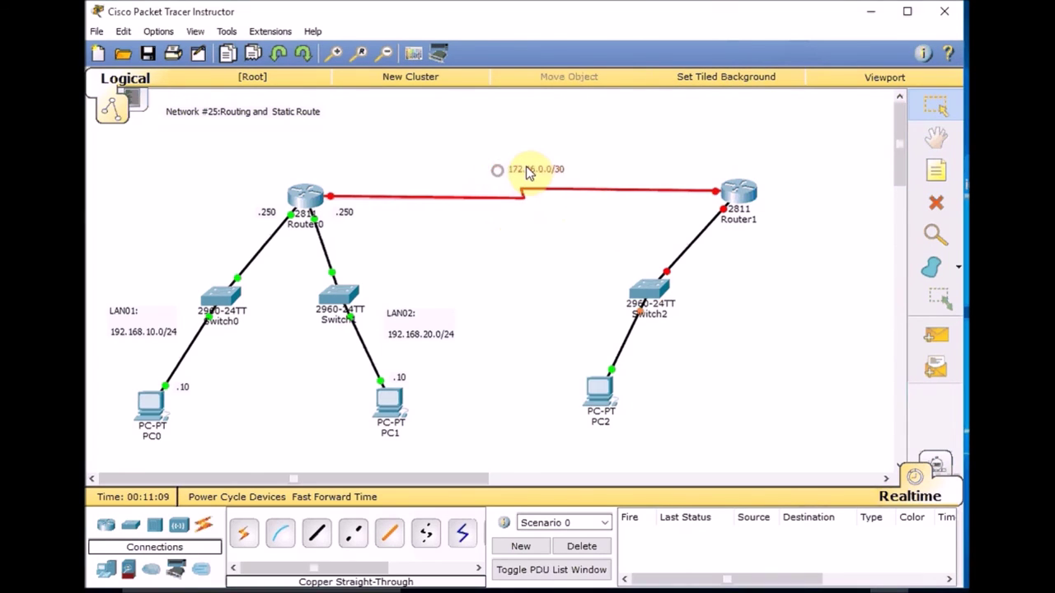
pyautogui.moveTo(523, 181); pyautogui.dragTo(524, 178)
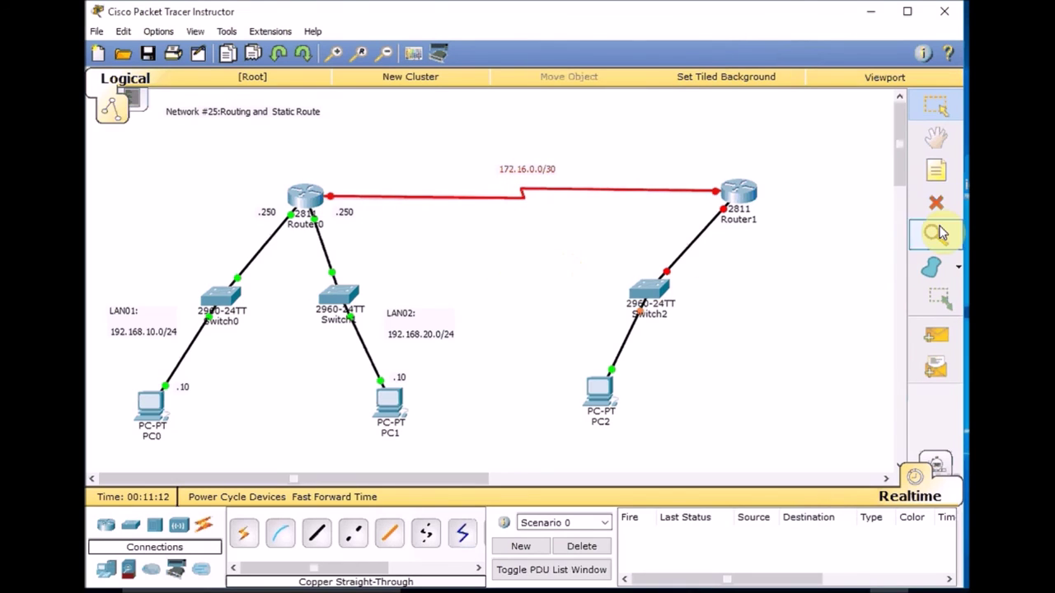
# - Label the serial link ends with .1 beside Router0 and .2 beside Router1, adjusting the .2 label's position
pyautogui.click(936, 170)
pyautogui.click(333, 182)
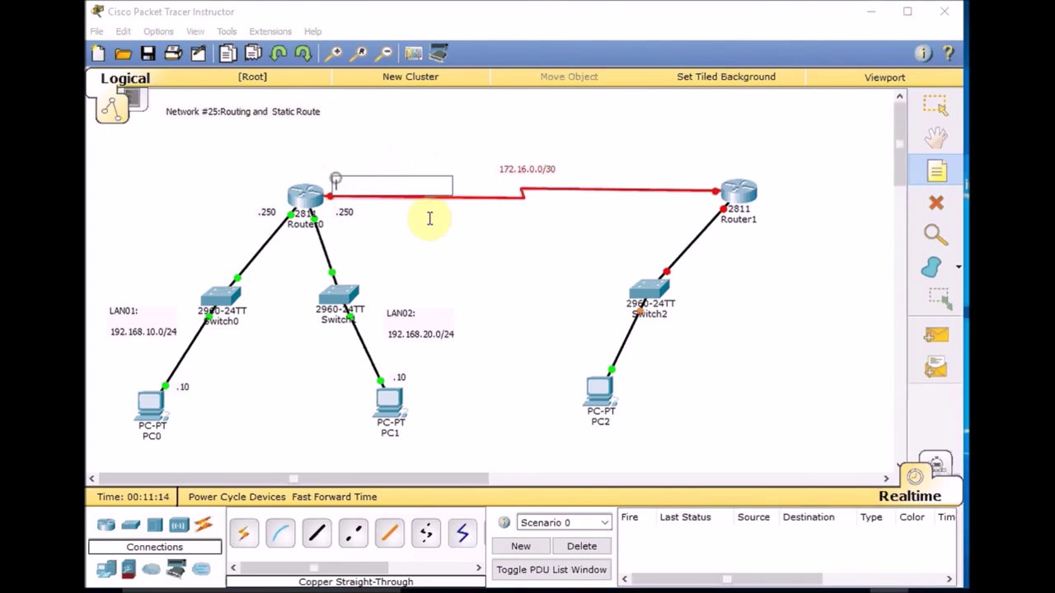
pyautogui.write('.1')
pyautogui.click(709, 173)
pyautogui.write('.2')
pyautogui.click(759, 130)
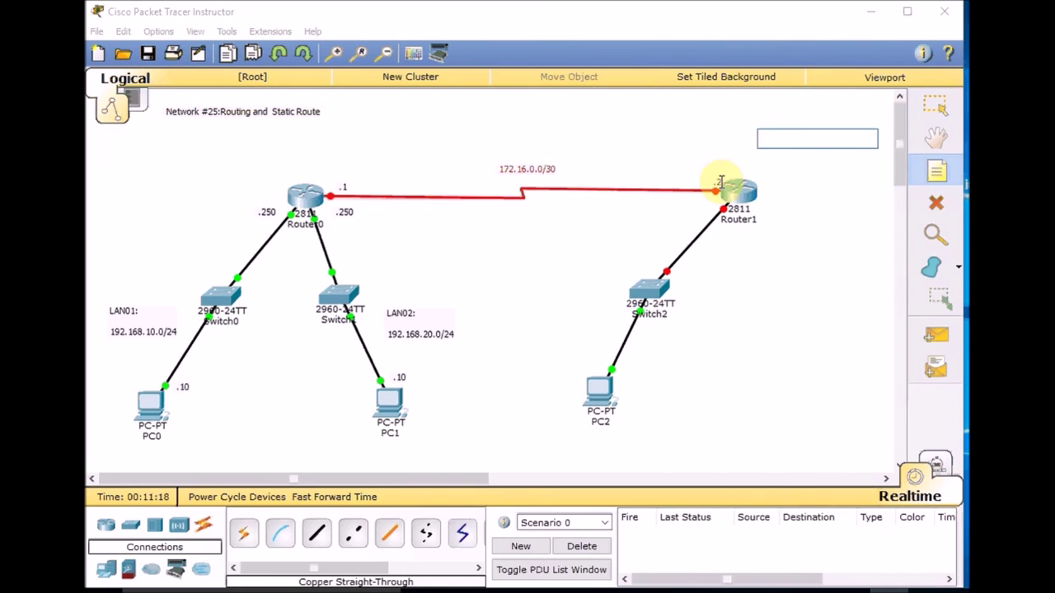
pyautogui.click(935, 106)
pyautogui.click(707, 185)
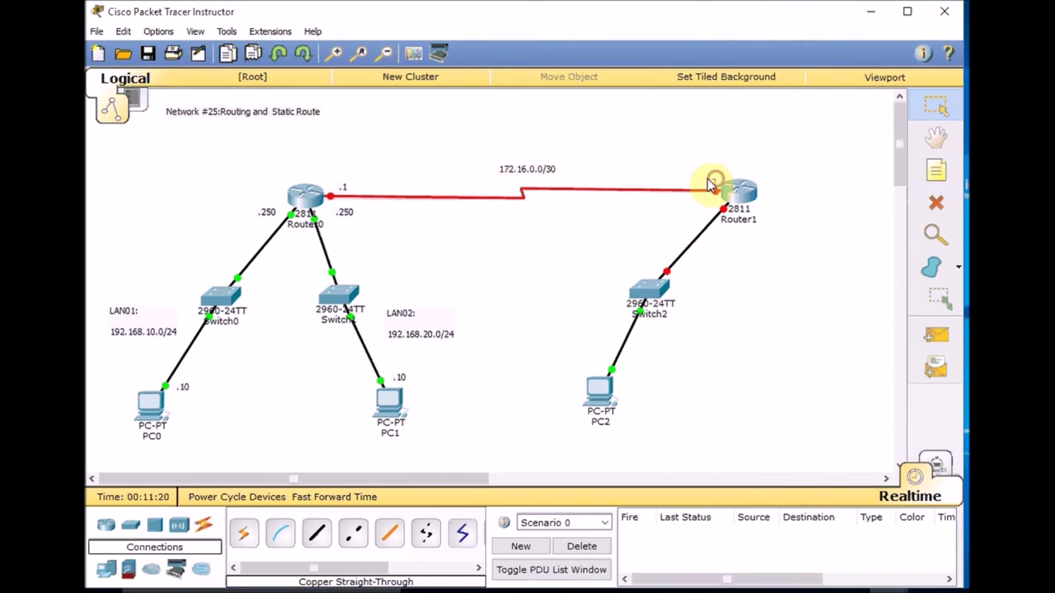
# - Nudge the 172.16.0.0/30 note slightly closer to the serial link
pyautogui.click(524, 170)
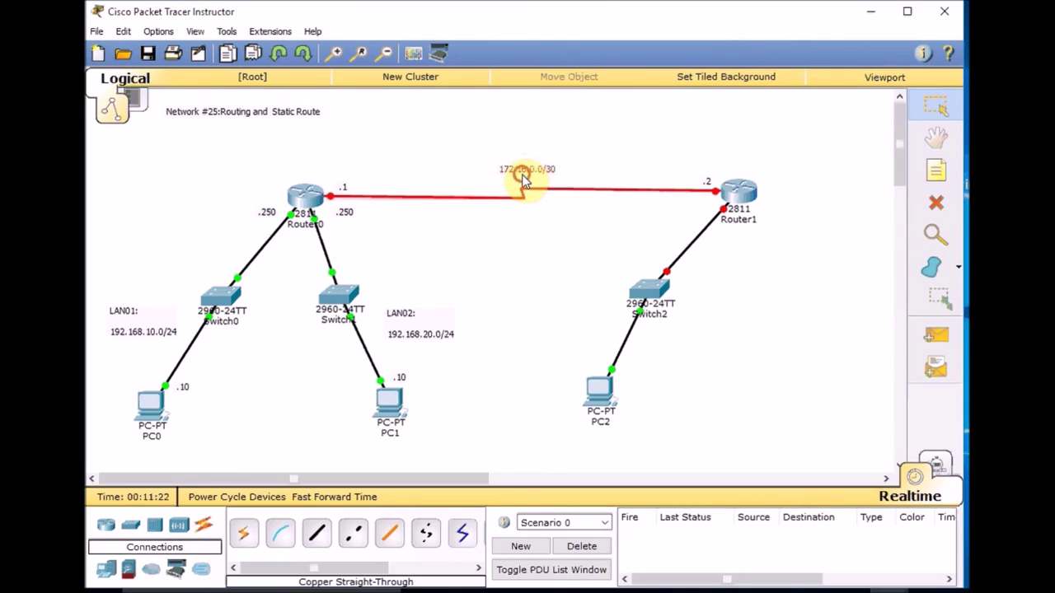
pyautogui.click(676, 295)
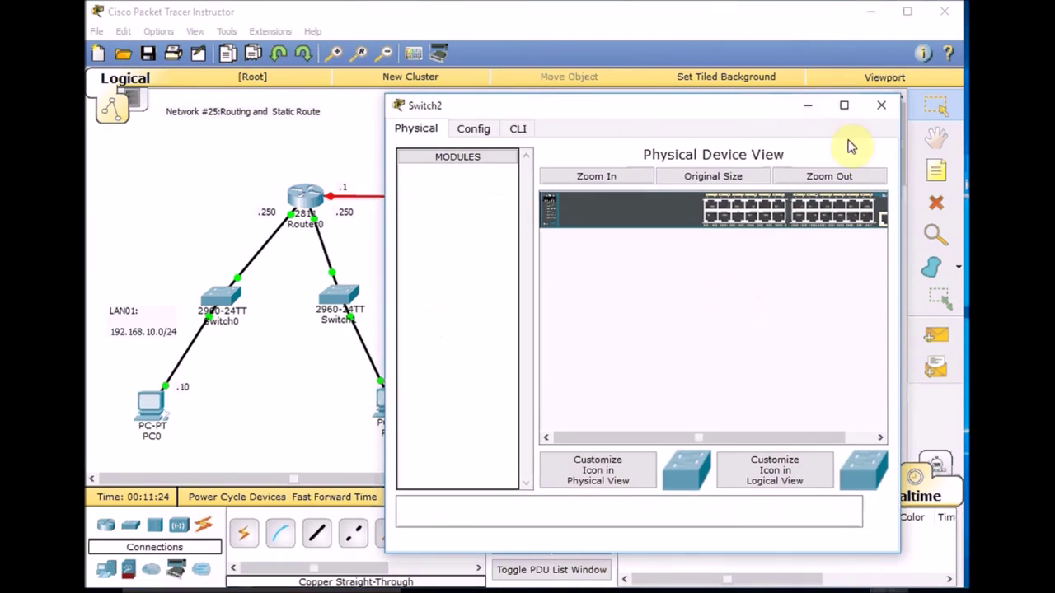
pyautogui.click(881, 105)
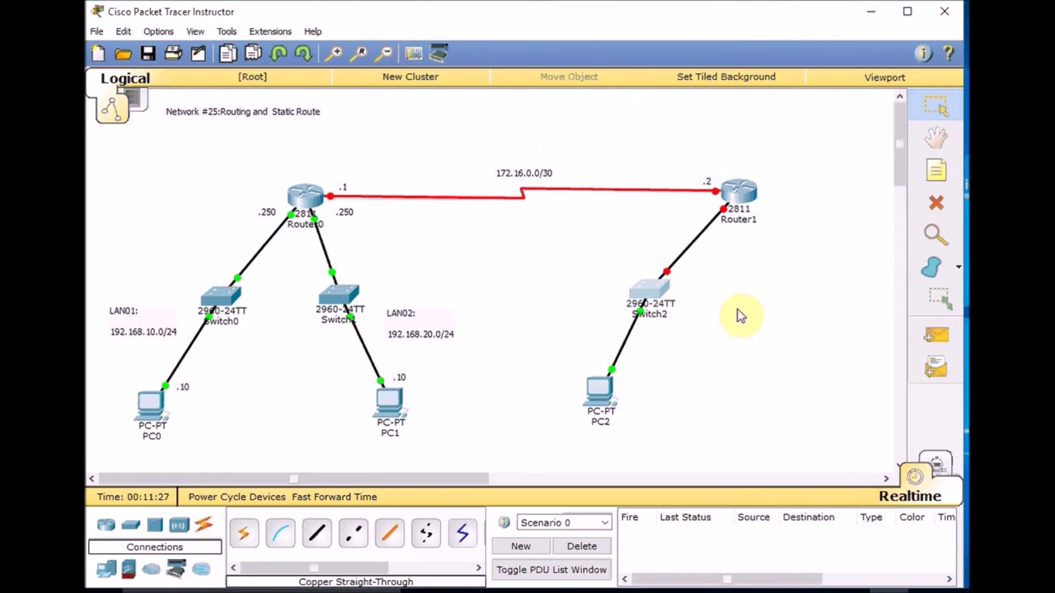
# - Configure PC2 with static IP 192.168.30.10, subnet mask 255.255.255.0 and default gateway 192.168.30.250
pyautogui.click(599, 395)
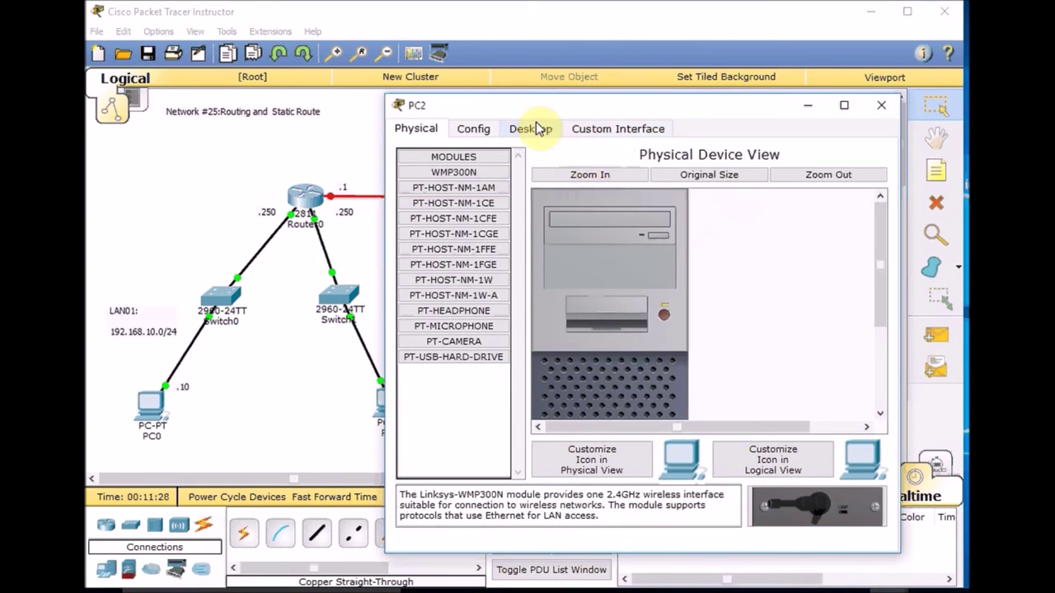
pyautogui.click(536, 130)
pyautogui.click(431, 171)
pyautogui.click(591, 219)
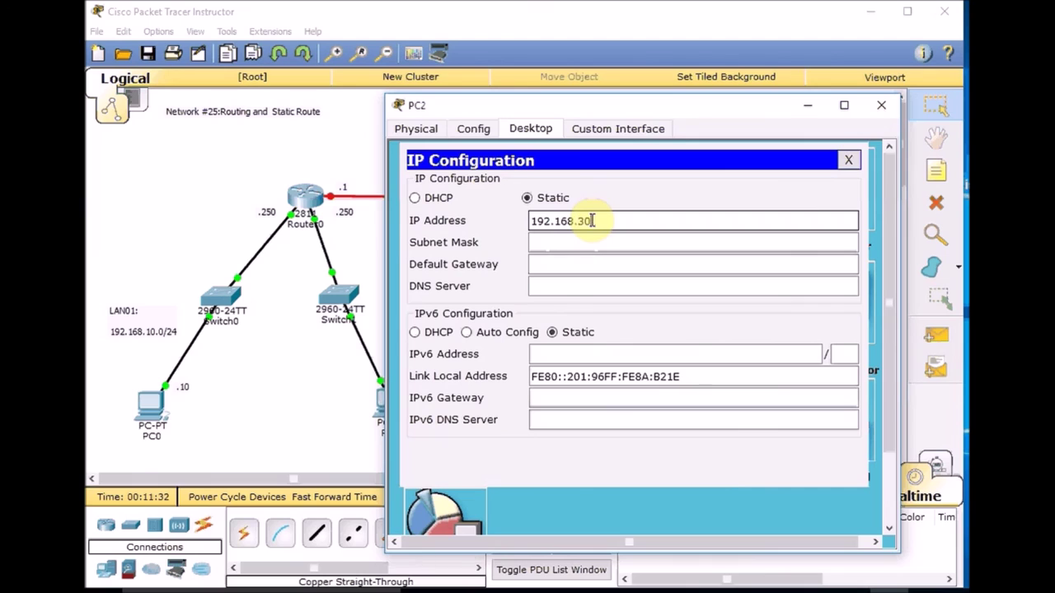
pyautogui.write('192.168.30.10')
pyautogui.press('Tab')
pyautogui.press('Tab')
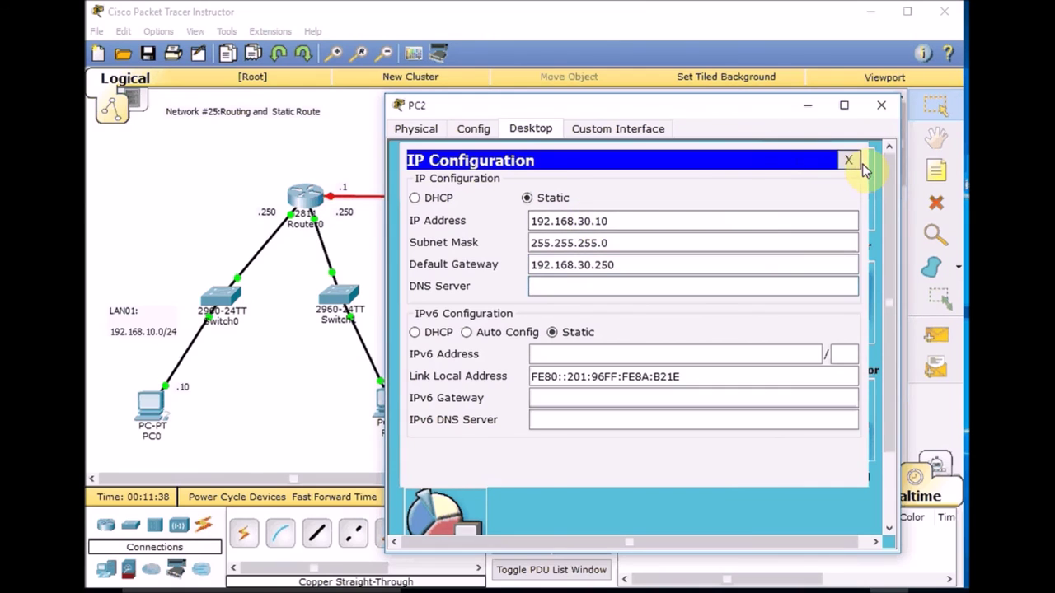
pyautogui.click(848, 159)
pyautogui.click(878, 111)
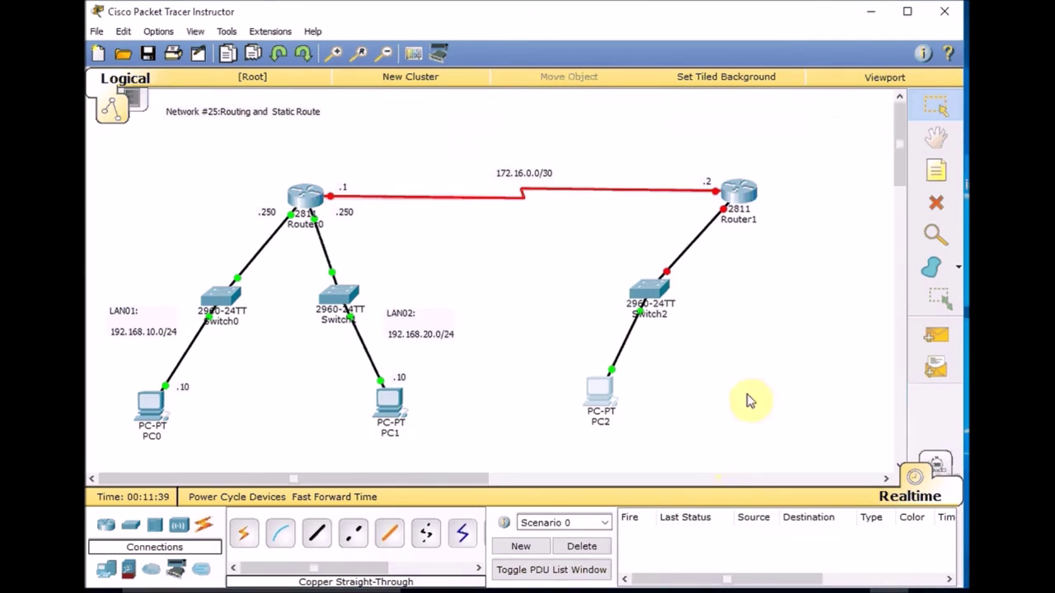
# - Add a note beside PC2 reading LAN03: with 192.168.30.0/24 on the line below
pyautogui.click(935, 171)
pyautogui.click(664, 375)
pyautogui.write('192.168.')
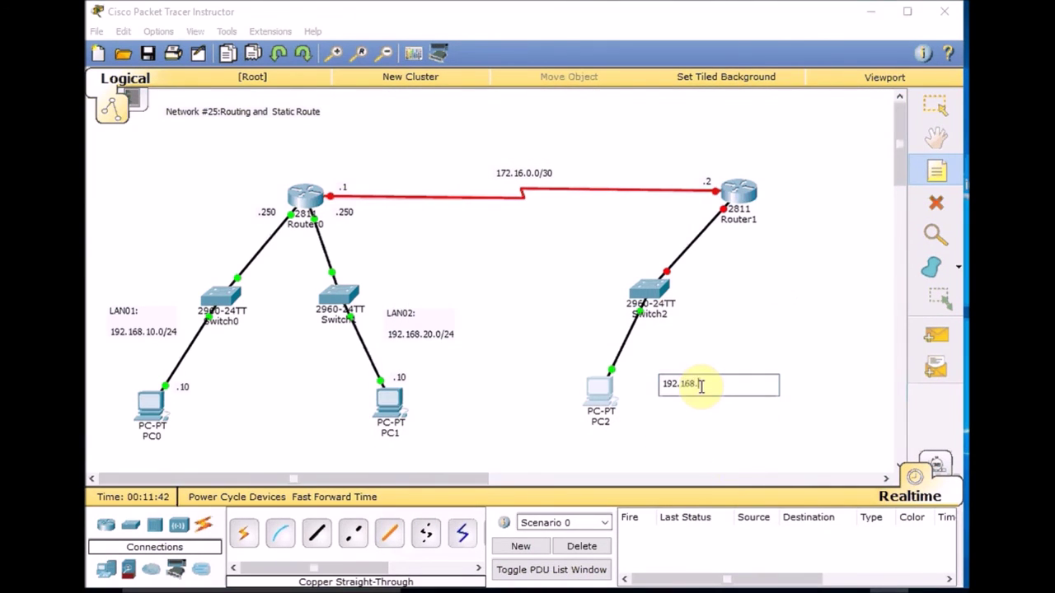
pyautogui.write('30.0/24')
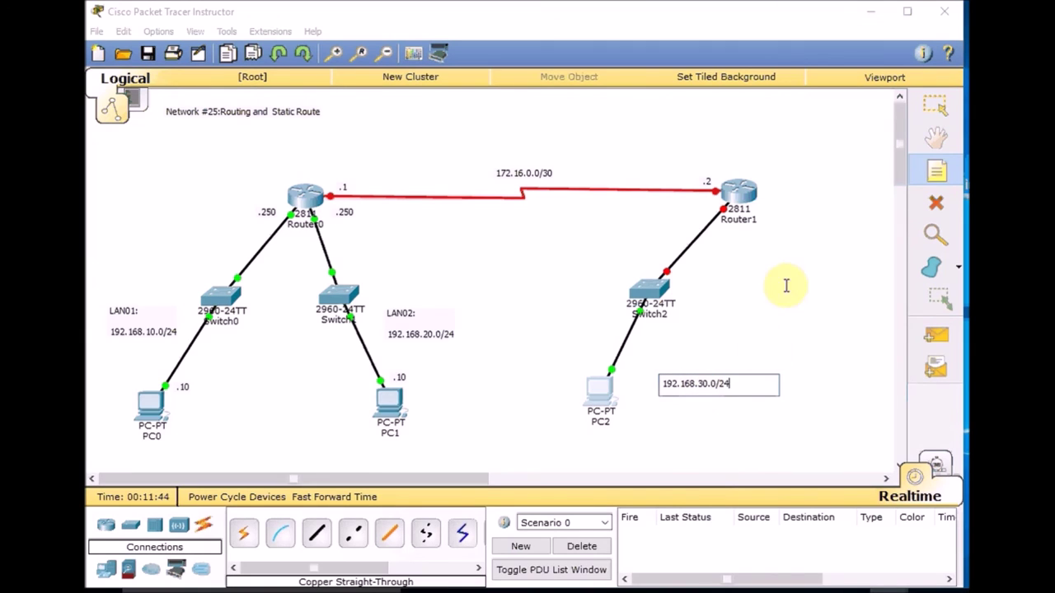
pyautogui.press('Home')
pyautogui.write('LAN03')
pyautogui.write(':')
pyautogui.press('Return')
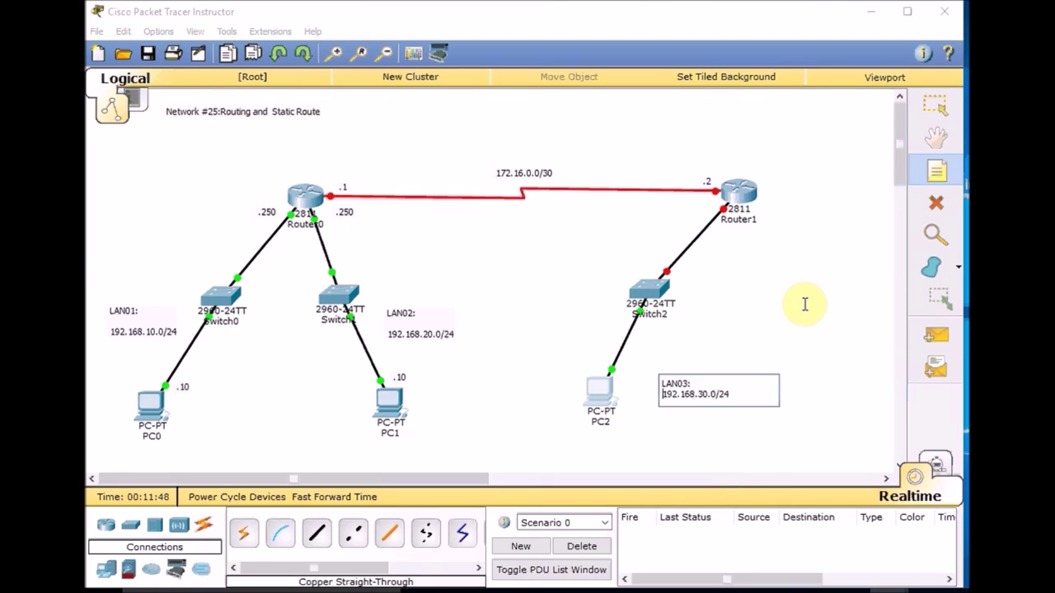
# - Move the LAN03 note beside Switch2 and add a .10 label next to PC2's link
pyautogui.click(935, 106)
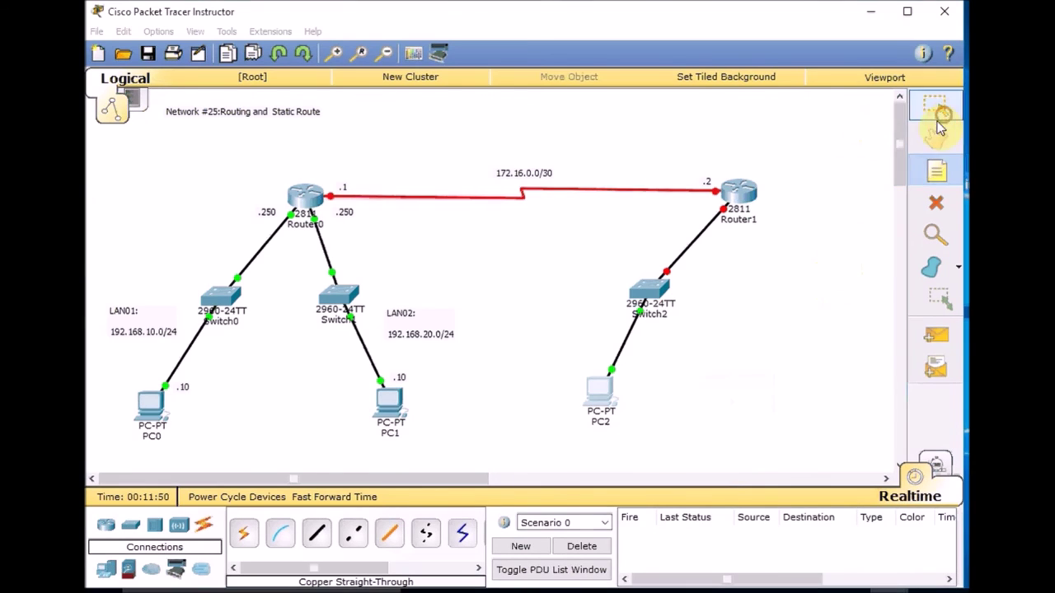
pyautogui.moveTo(687, 400); pyautogui.dragTo(563, 315)
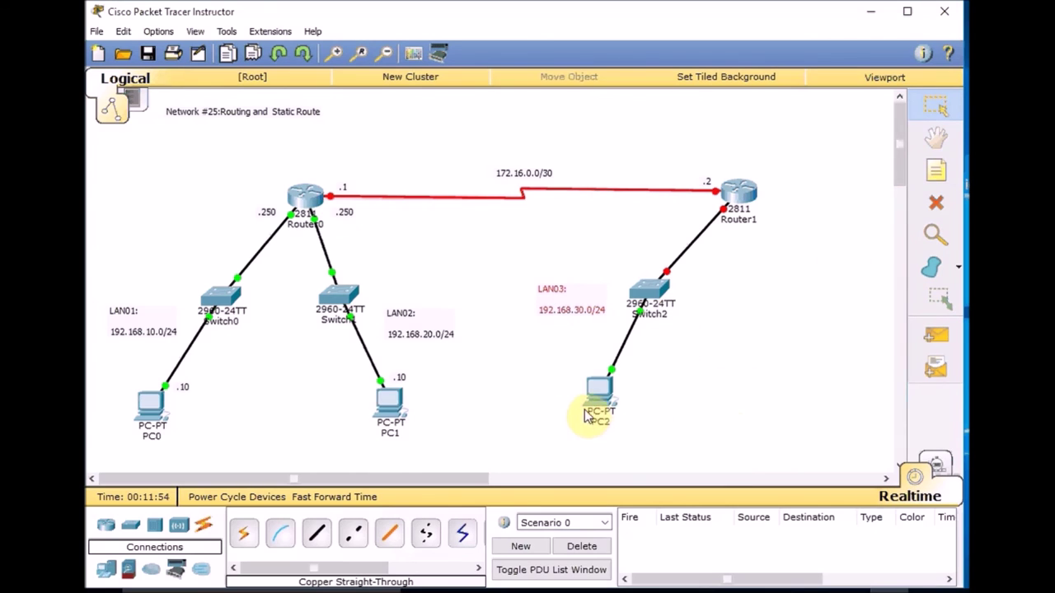
pyautogui.click(936, 175)
pyautogui.click(689, 372)
pyautogui.write('.10')
pyautogui.click(934, 107)
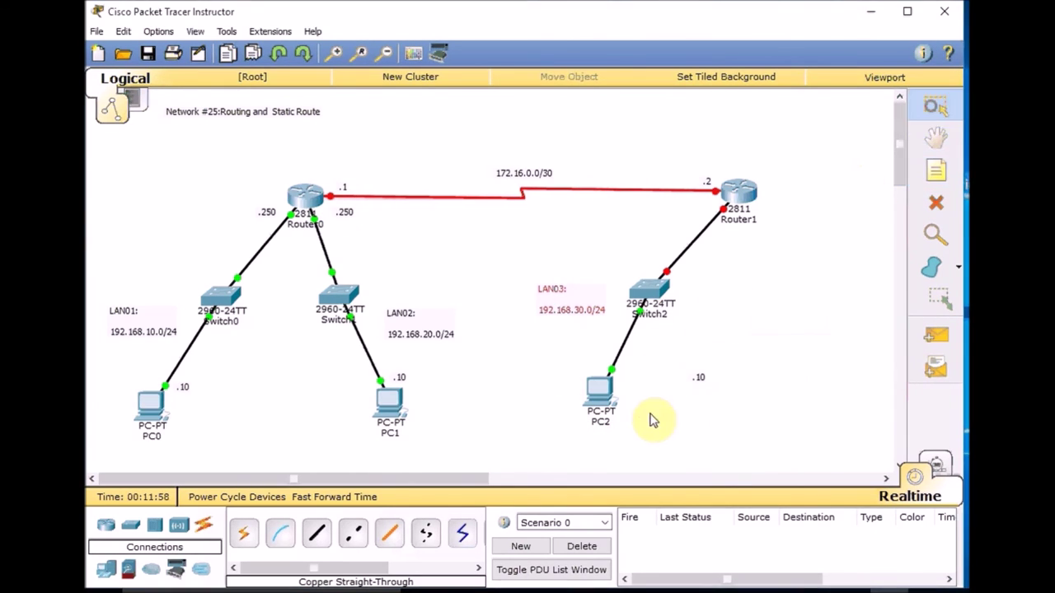
pyautogui.moveTo(691, 383); pyautogui.dragTo(630, 382)
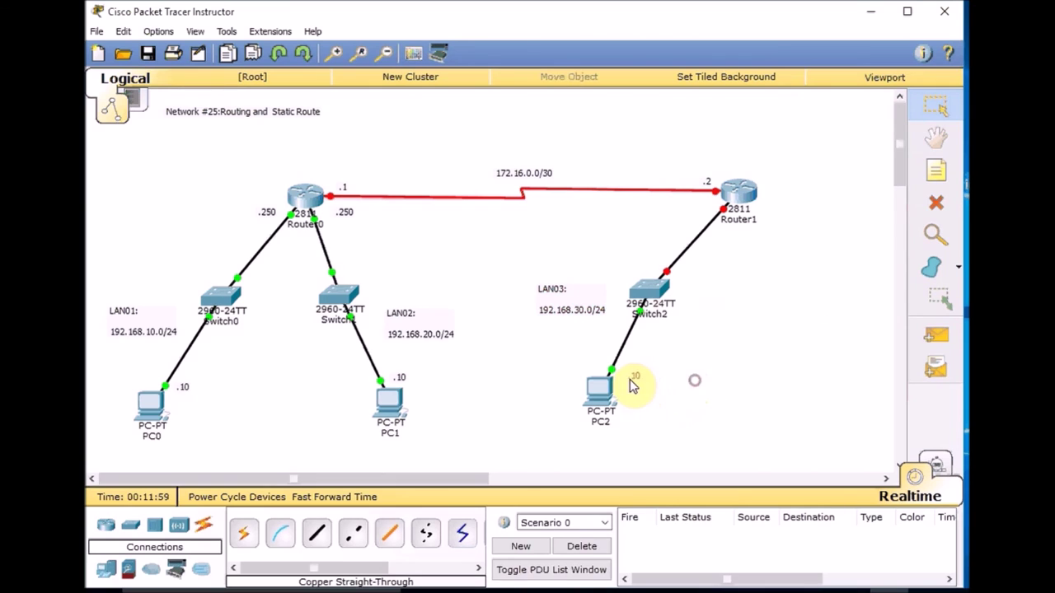
# - Add a .250 label beside Router1's link to Switch2
pyautogui.click(936, 171)
pyautogui.click(750, 290)
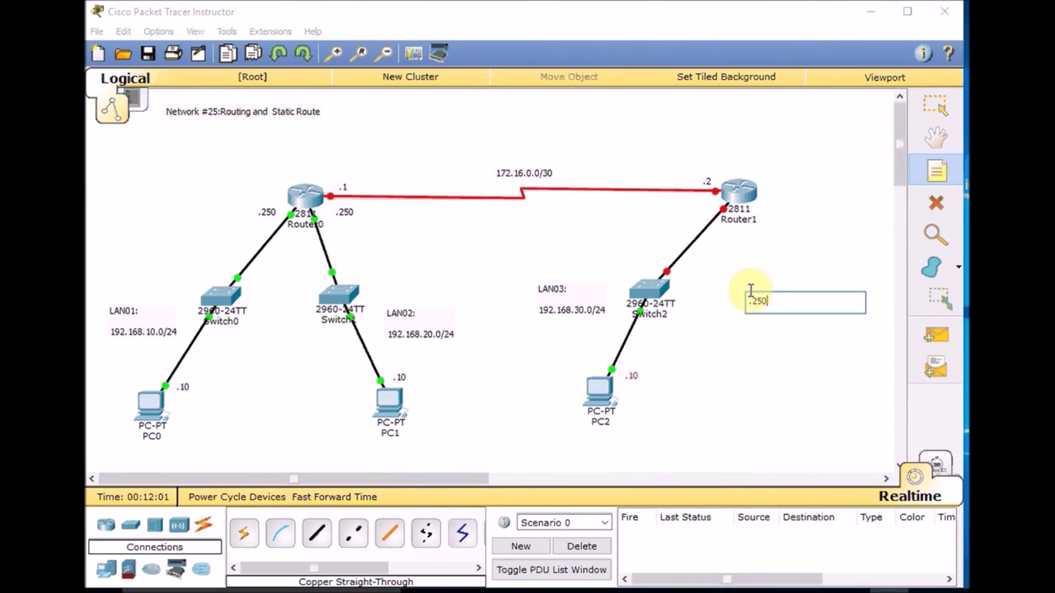
pyautogui.click(935, 107)
pyautogui.moveTo(762, 290); pyautogui.dragTo(719, 239)
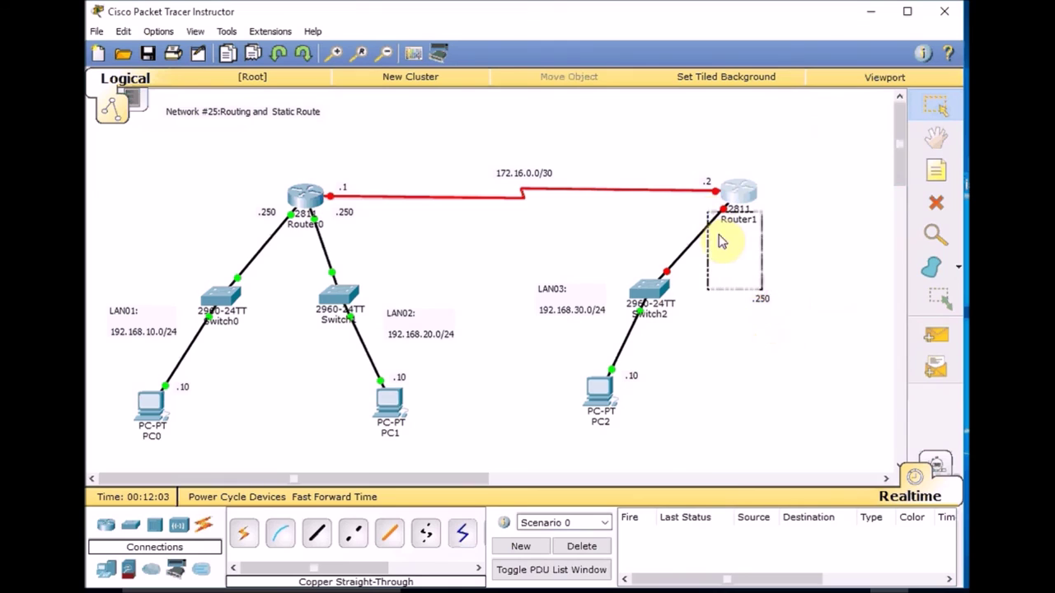
pyautogui.moveTo(758, 299); pyautogui.dragTo(699, 216)
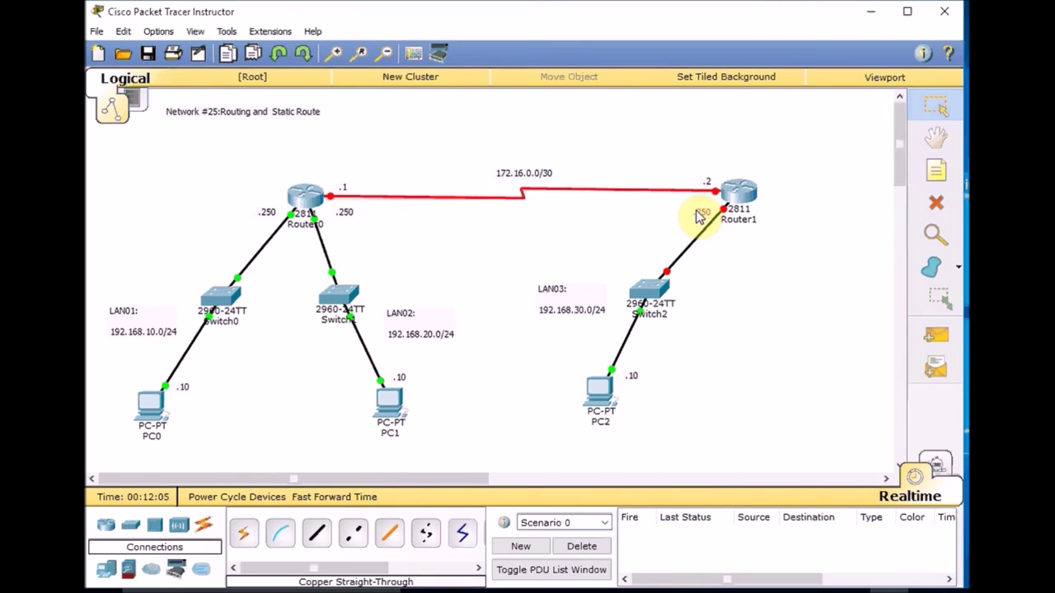
# - Open Router1's command line, decline the initial configuration dialog and enter global configuration mode
pyautogui.click(747, 191)
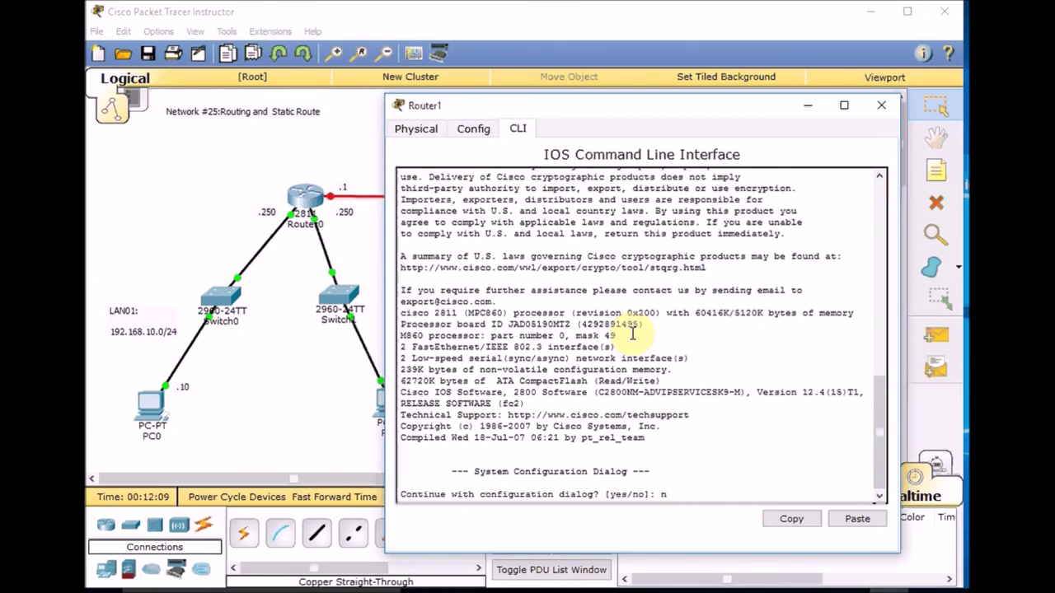
pyautogui.press('Return')
pyautogui.press('Return')
pyautogui.press('Return')
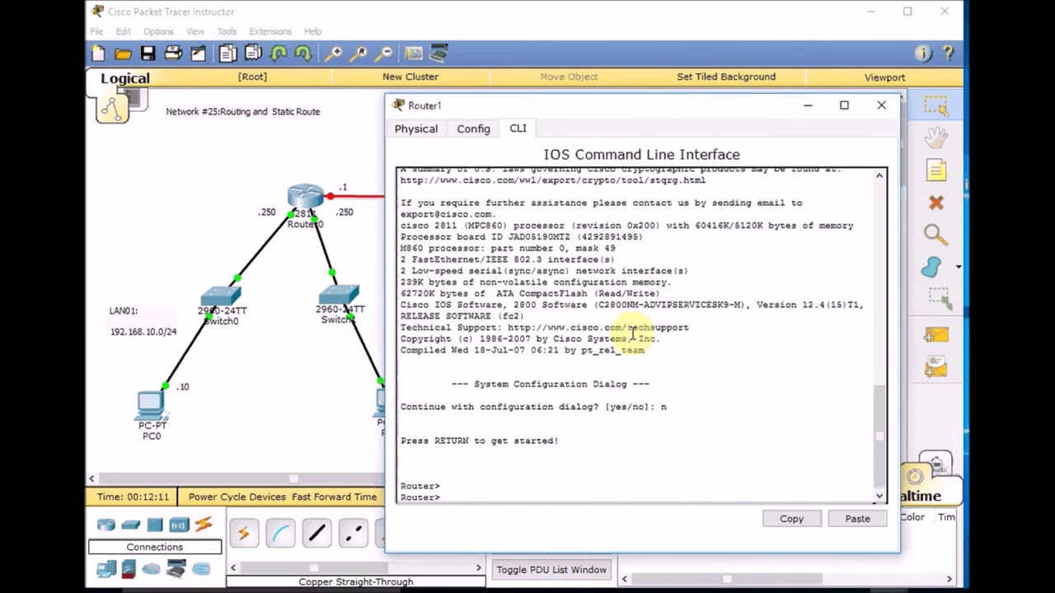
pyautogui.write('en')
pyautogui.press('Return')
pyautogui.write('conf t')
pyautogui.press('Return')
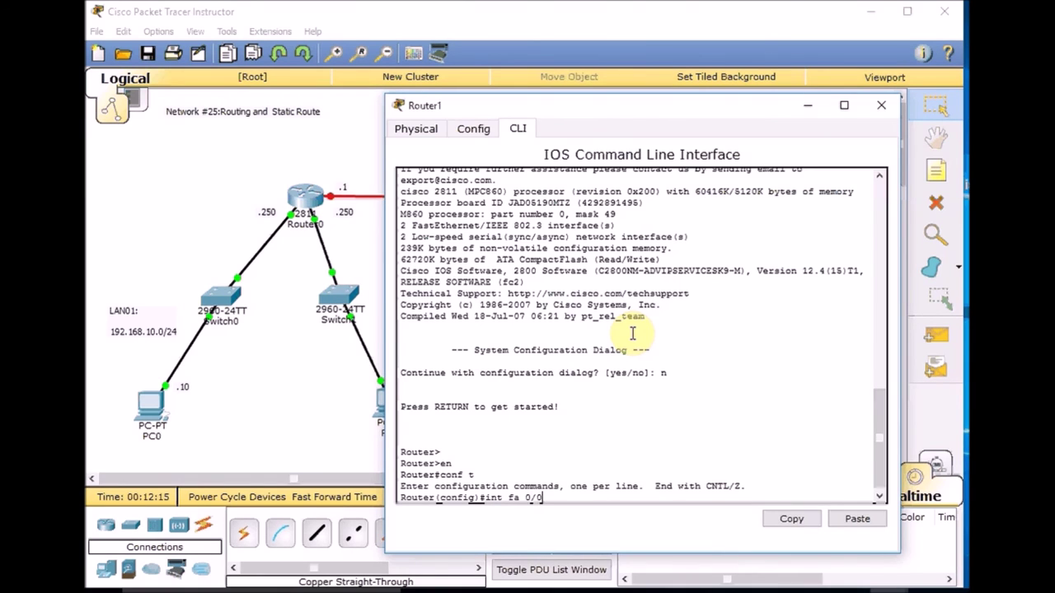
# - Assign 192.168.30.250 with mask 255.255.255.0 to Router1's FastEthernet0/0, enable the interface and return to privileged mode
pyautogui.write('int fa 0/0')
pyautogui.press('Return')
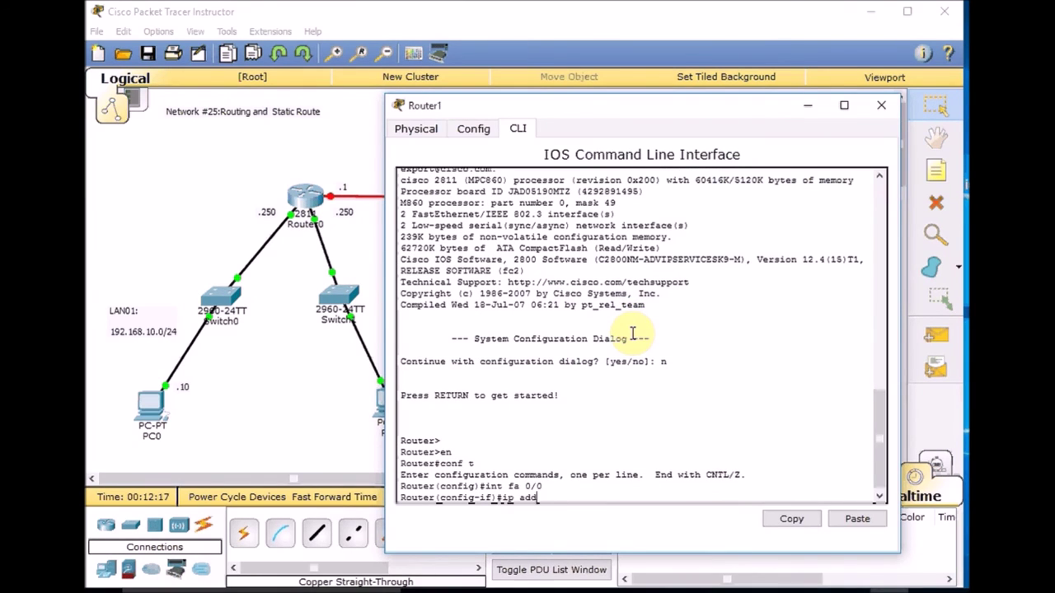
pyautogui.write('ip add')
pyautogui.press('Tab')
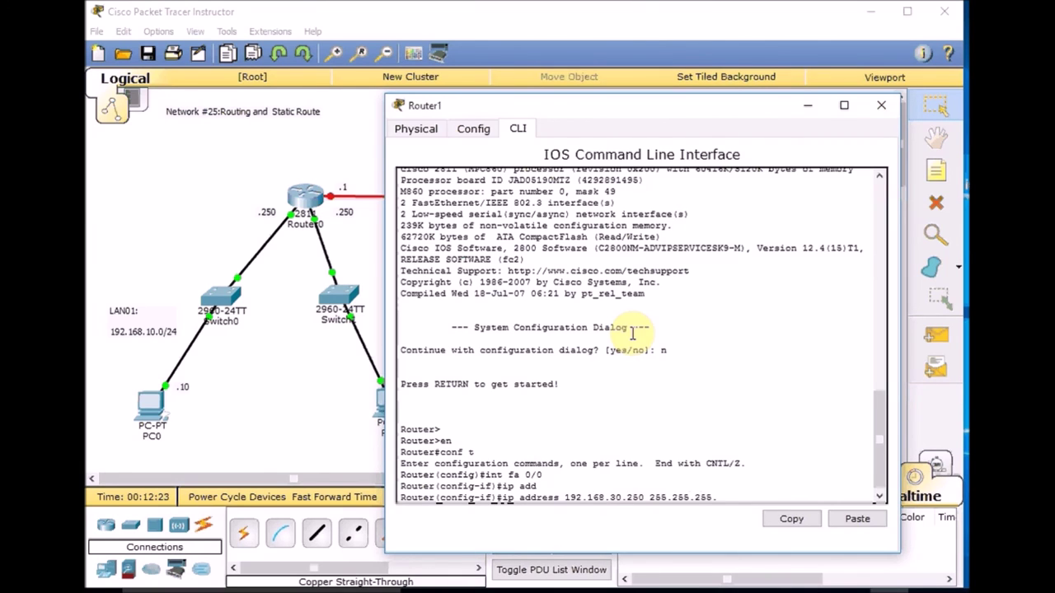
pyautogui.press('Return')
pyautogui.write('no sh')
pyautogui.press('Return')
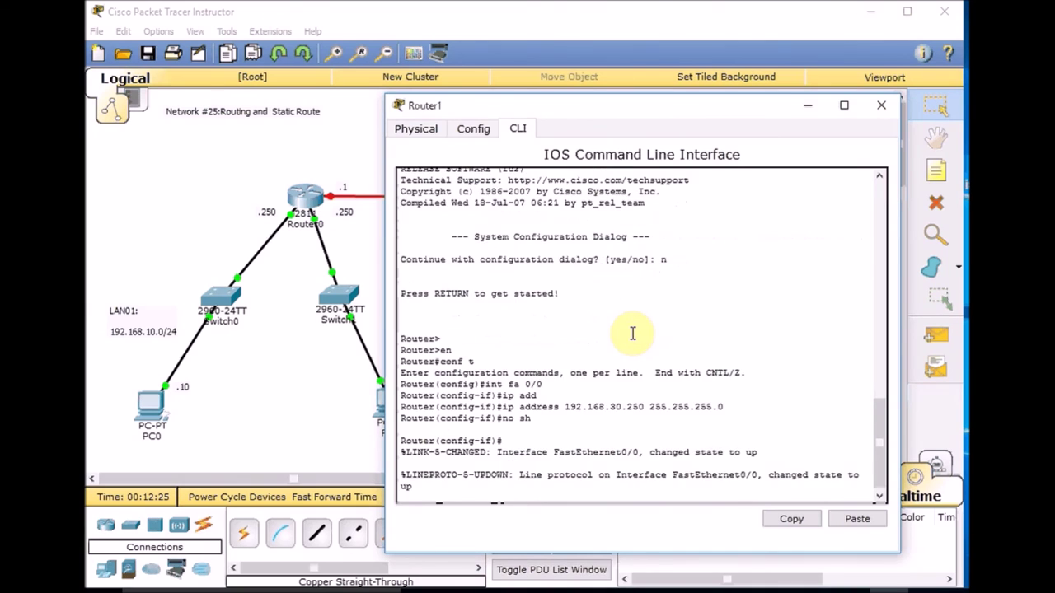
pyautogui.hotkey('ctrl', 'z')
pyautogui.press('Return')
pyautogui.press('Return')
# - Run sh ip int brie on Router1 to check FastEthernet0/0's address and status, closing the router window when done
pyautogui.write('sh ip int')
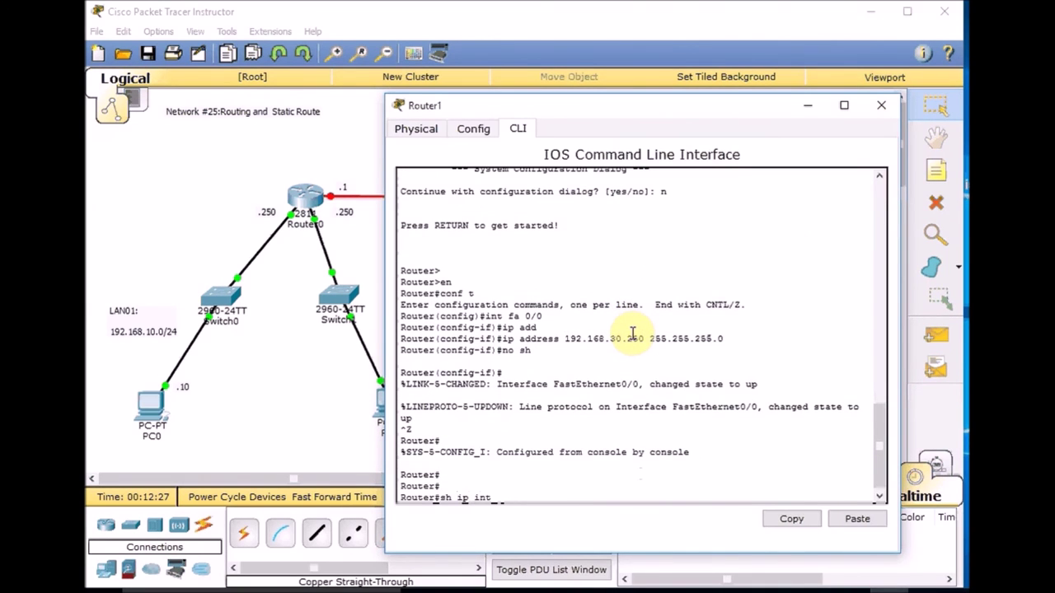
pyautogui.write(' brie')
pyautogui.press('Return')
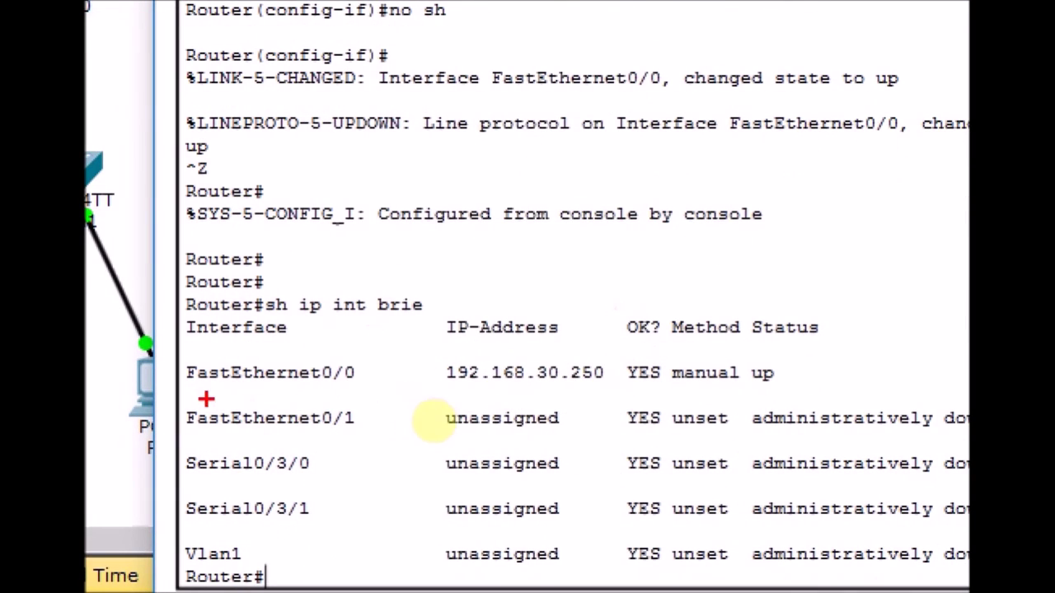
pyautogui.moveTo(359, 381); pyautogui.dragTo(290, 380)
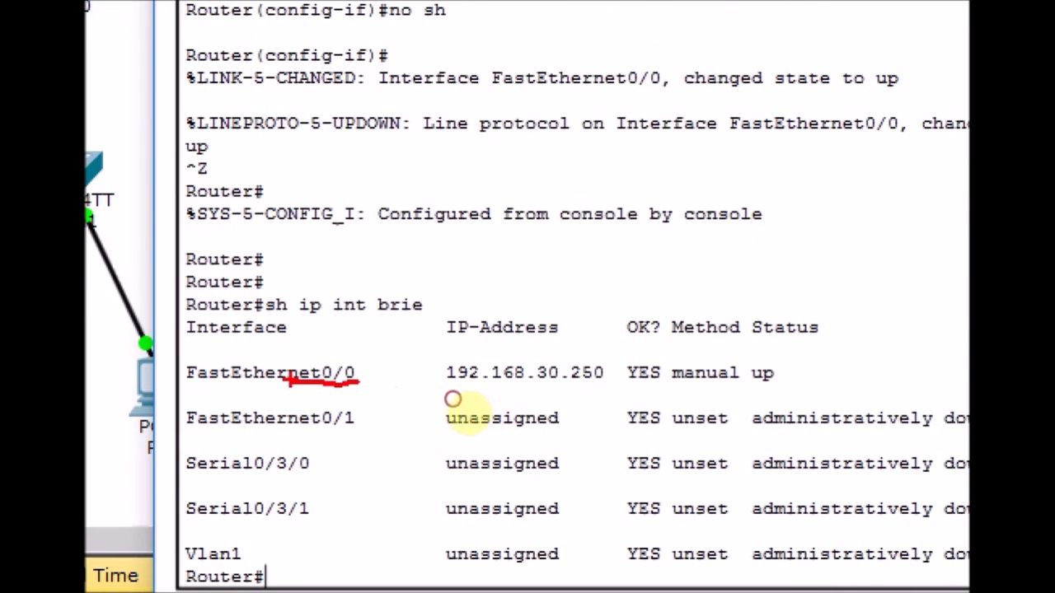
pyautogui.moveTo(606, 384); pyautogui.dragTo(516, 384)
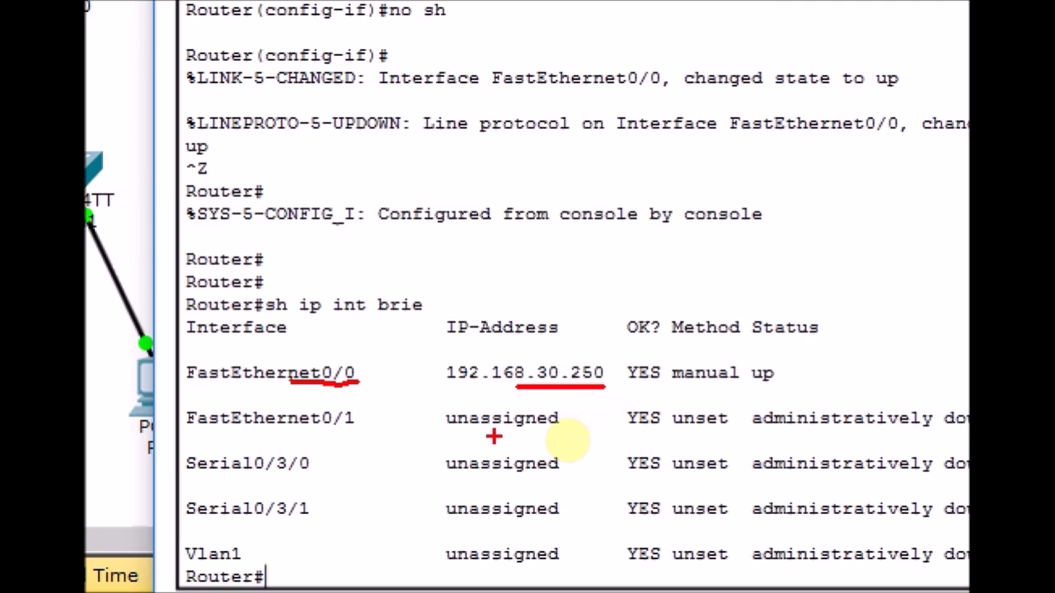
pyautogui.moveTo(791, 381); pyautogui.dragTo(746, 385)
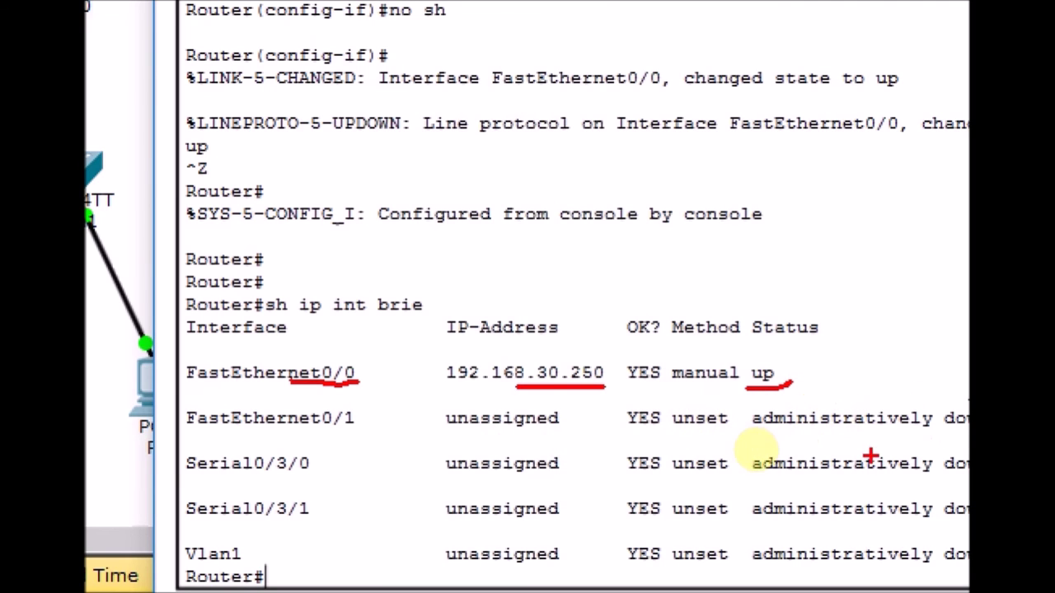
pyautogui.press('Escape')
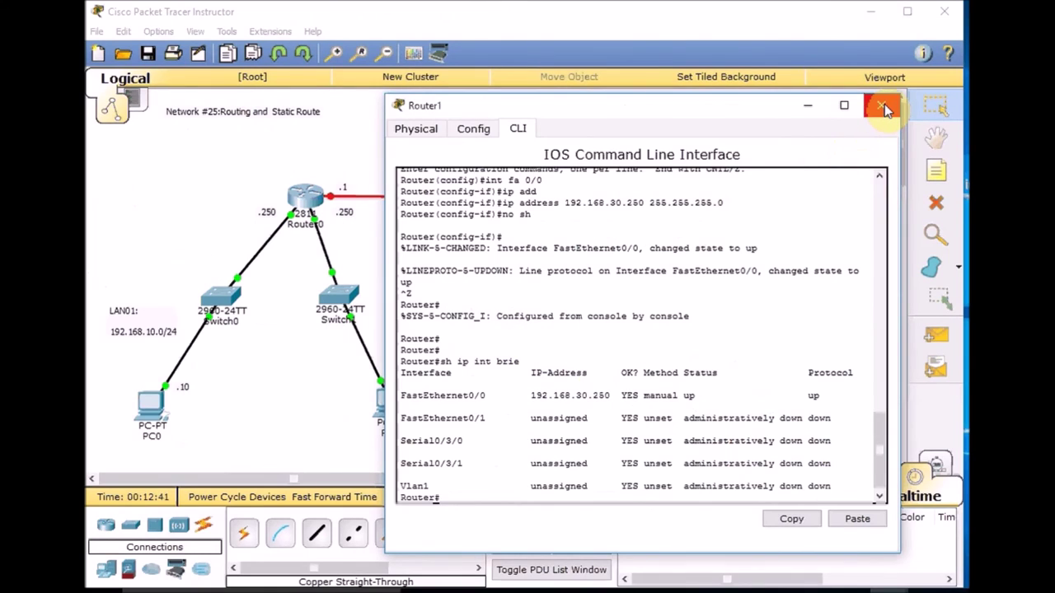
pyautogui.click(883, 106)
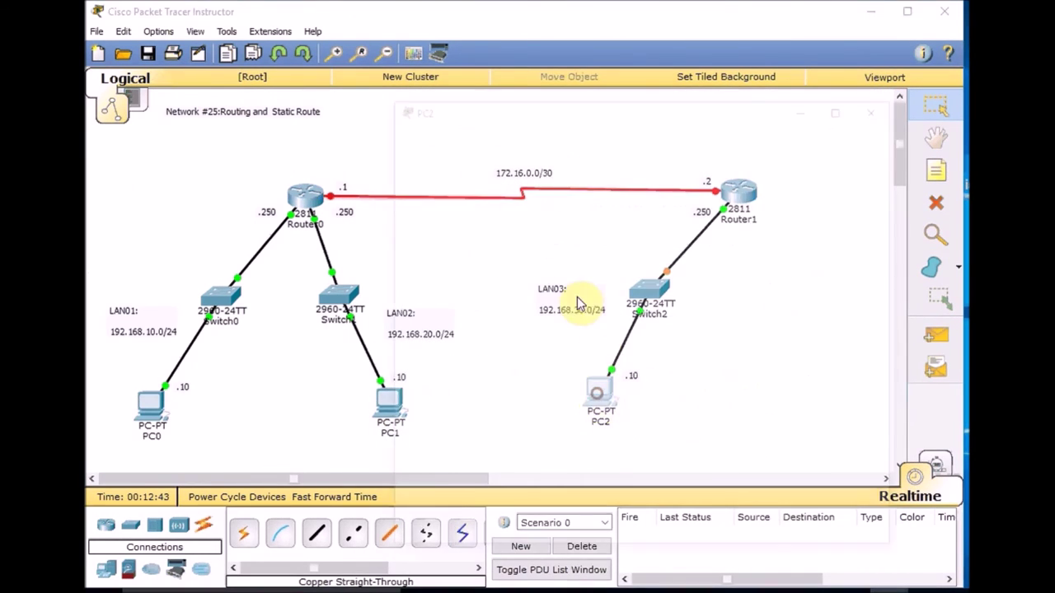
pyautogui.click(599, 359)
pyautogui.click(886, 103)
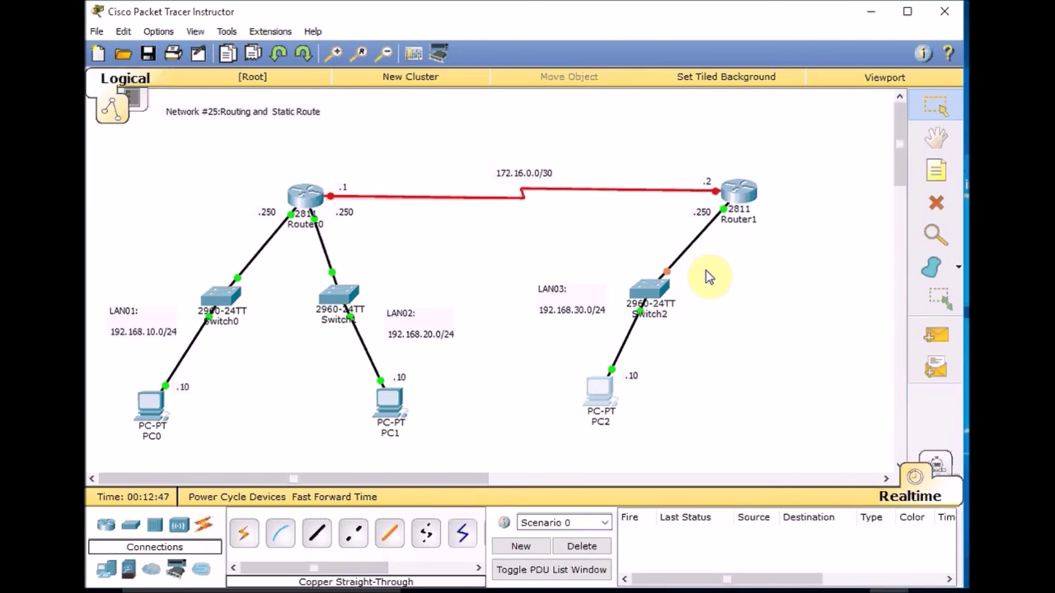
# - Add a WAN 01: line above 172.16.0.0/30 in the serial link's note and nudge the LAN03 note closer to Switch2
pyautogui.click(517, 179)
pyautogui.write('WAN ')
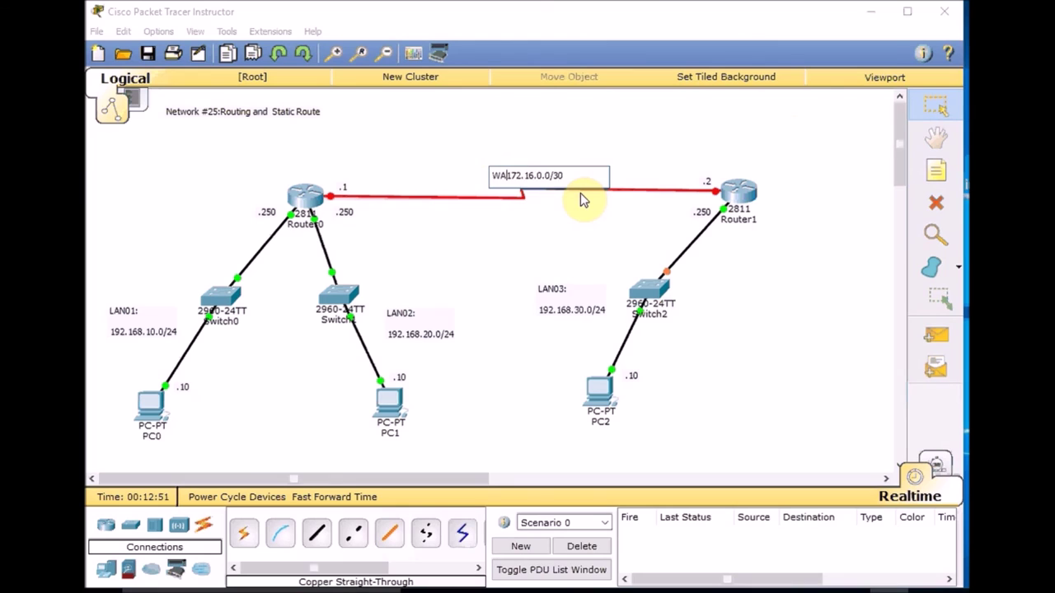
pyautogui.write('01:')
pyautogui.press('Return')
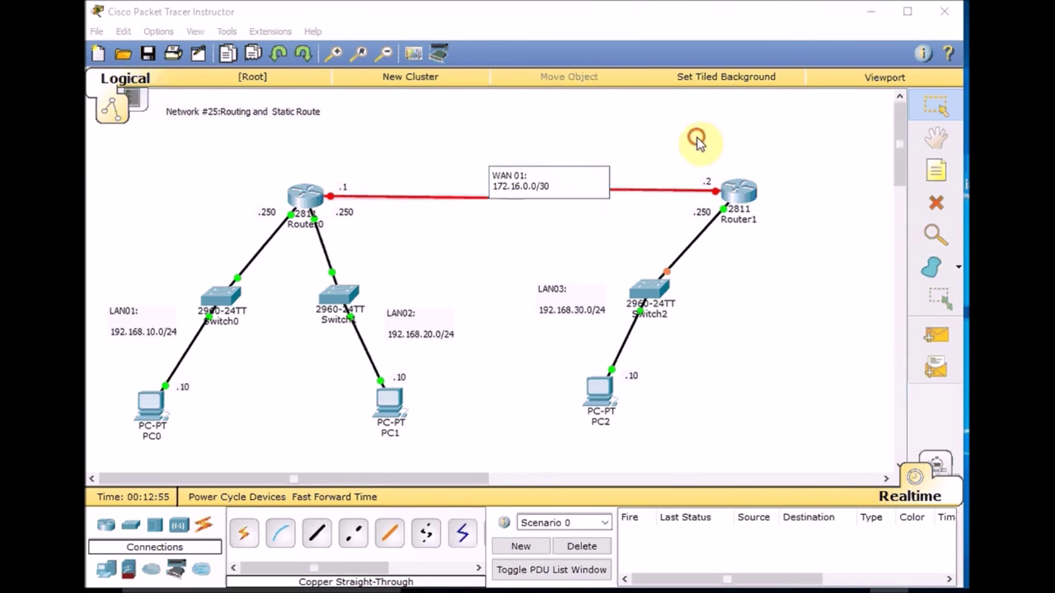
pyautogui.click(580, 193)
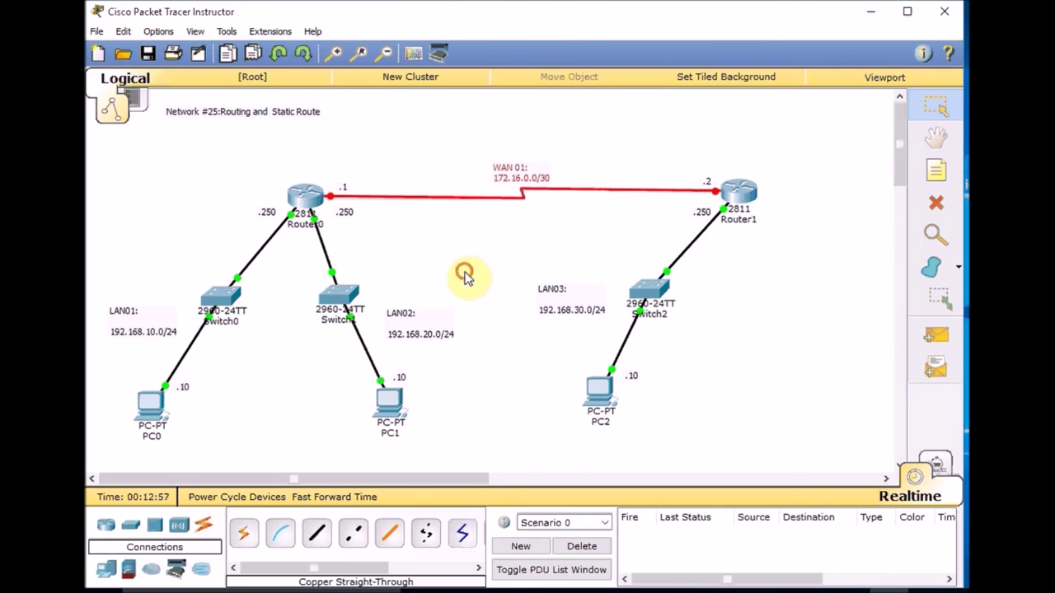
pyautogui.moveTo(552, 323); pyautogui.dragTo(556, 324)
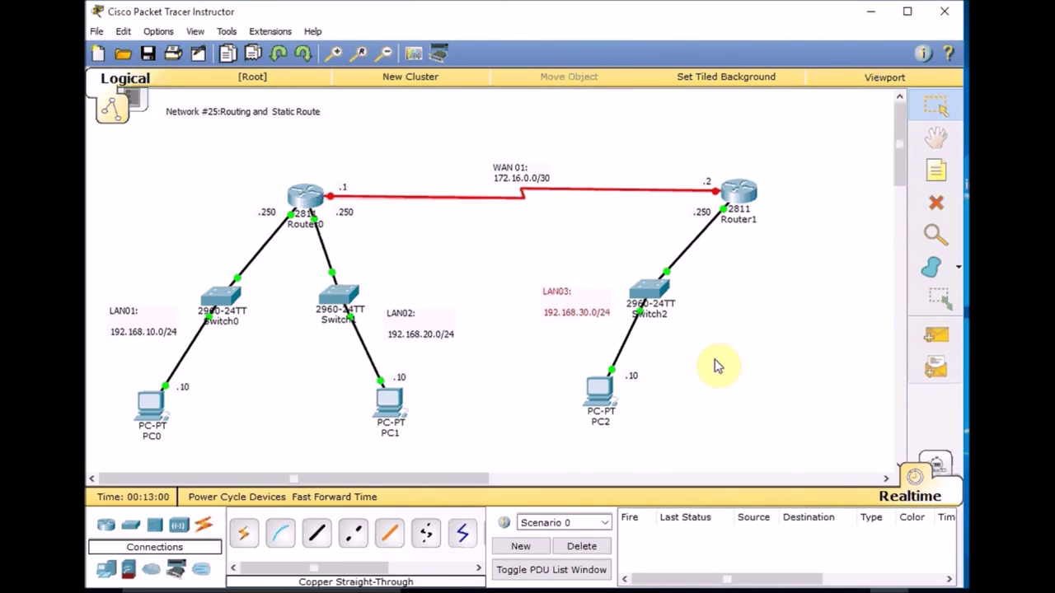
# - Ping 192.168.30.250 from PC2's command prompt to test its gateway, and close PC2's window
pyautogui.click(600, 393)
pyautogui.click(767, 206)
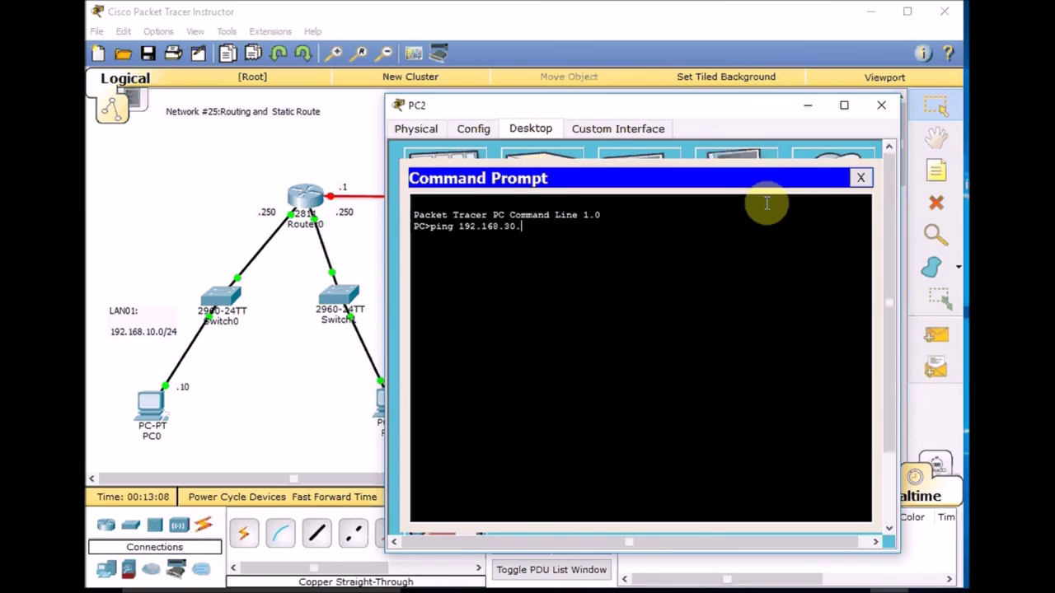
pyautogui.press('Return')
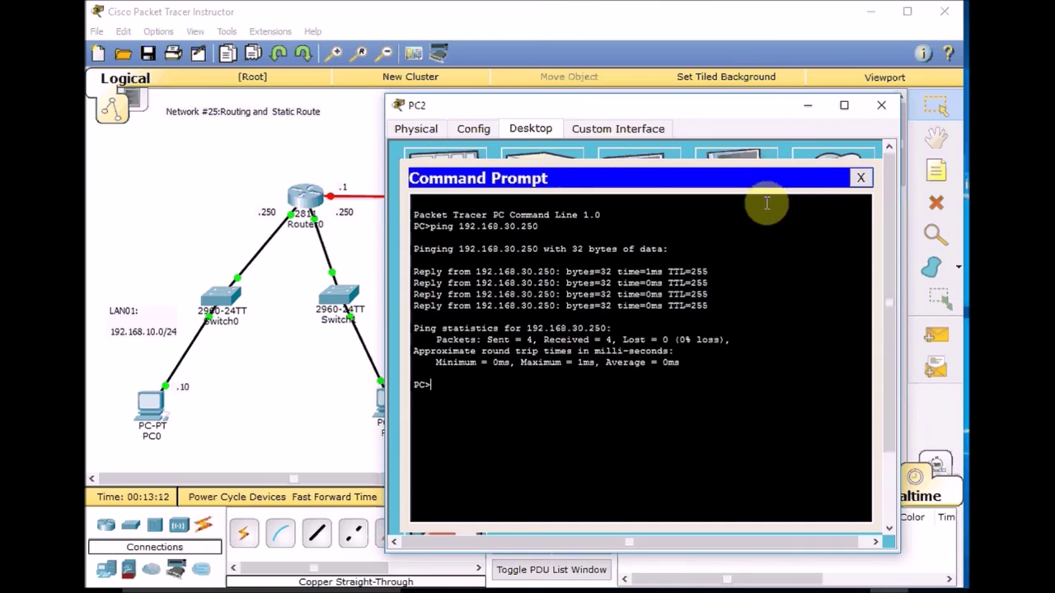
pyautogui.click(860, 178)
pyautogui.click(881, 105)
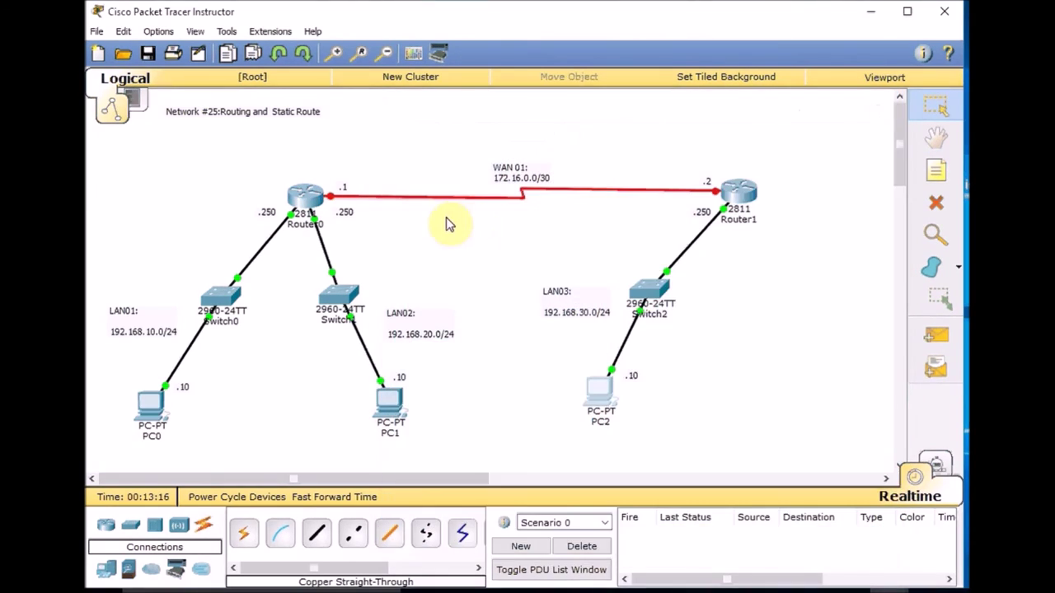
# - Open Router0's command line, enter privileged mode and run sh ip int brief to examine its interfaces
pyautogui.click(309, 203)
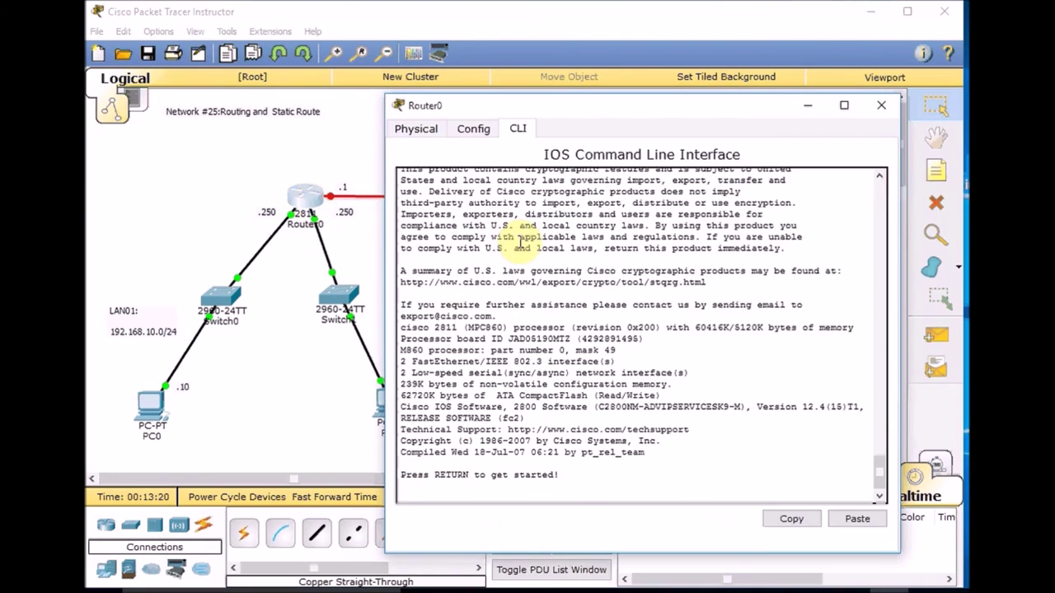
pyautogui.press('Return')
pyautogui.press('Return')
pyautogui.write('en')
pyautogui.press('Return')
pyautogui.press('Return')
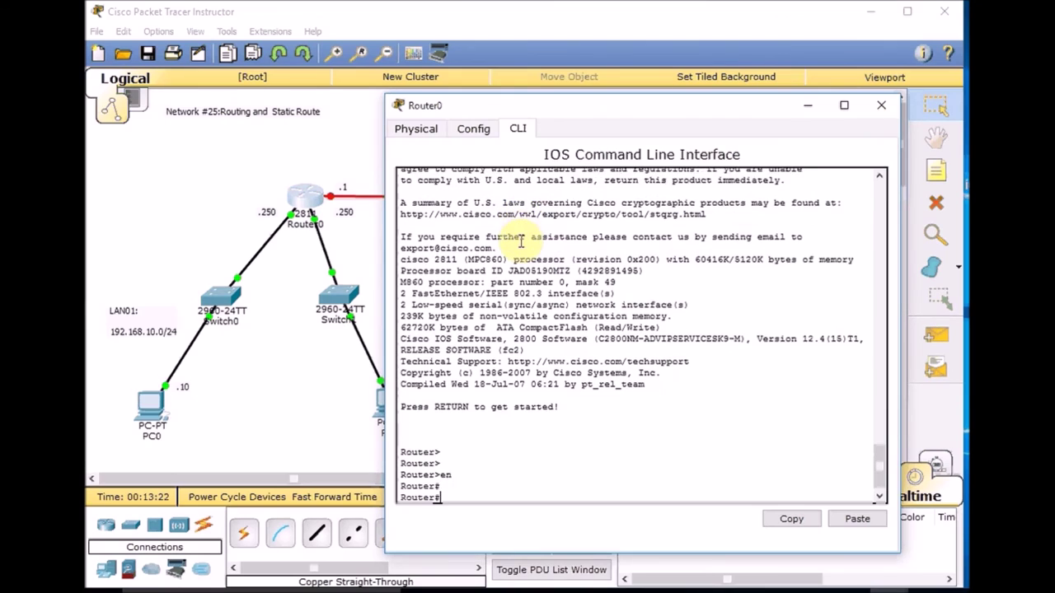
pyautogui.write('sh ip int b')
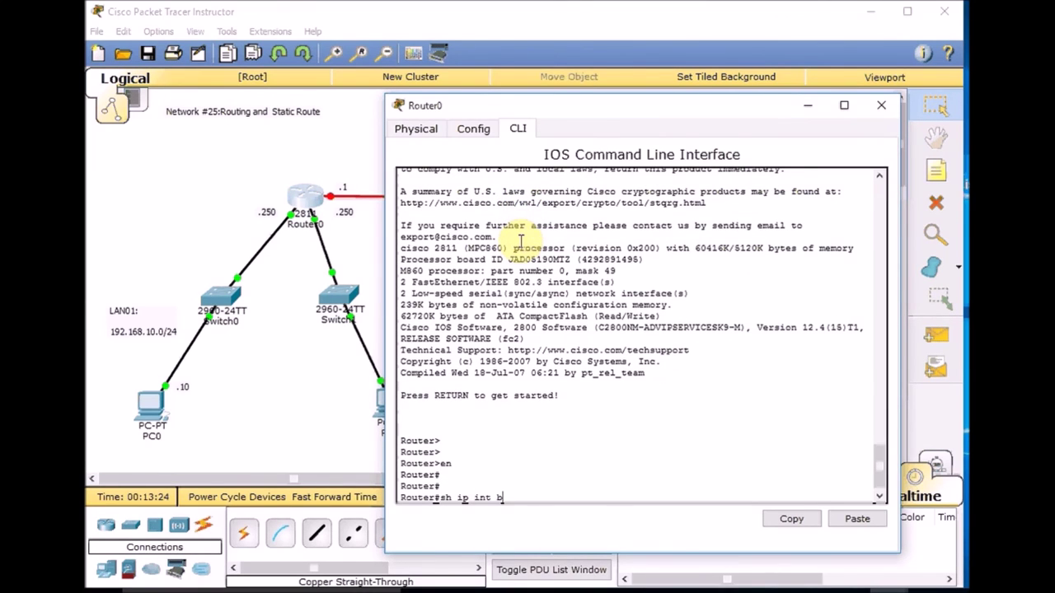
pyautogui.write('rief')
pyautogui.press('Return')
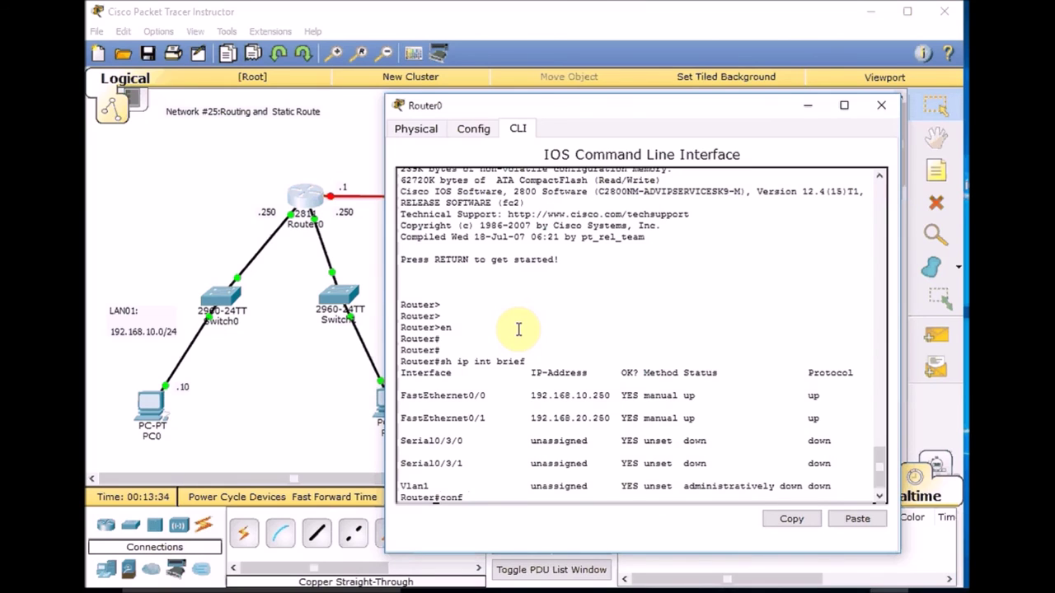
# - Enter configuration mode on Router0, select interface s0/3/0 and enable it with no shutdown
pyautogui.press('Return')
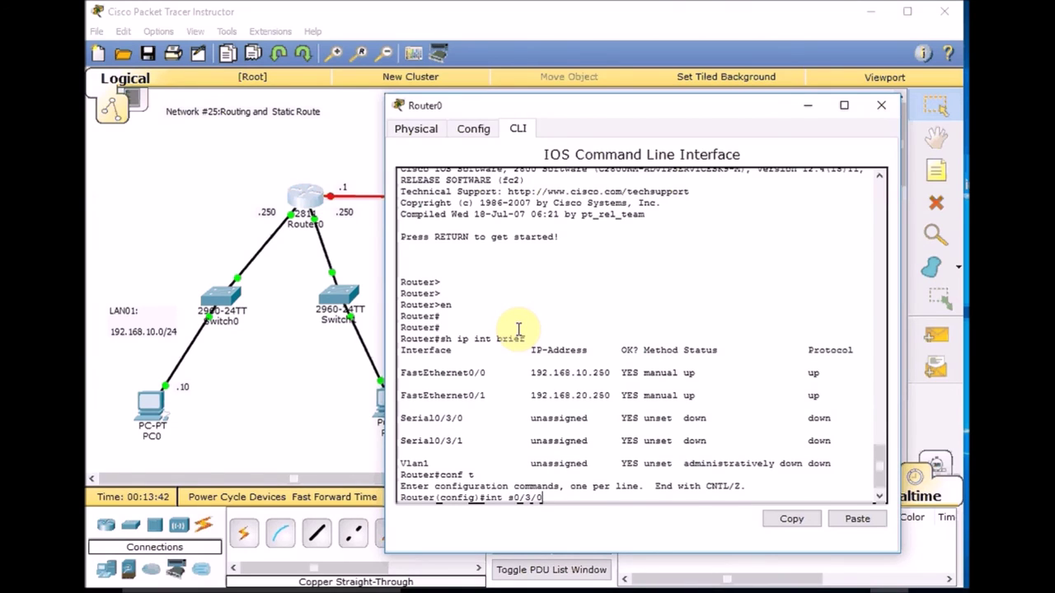
pyautogui.press('Return')
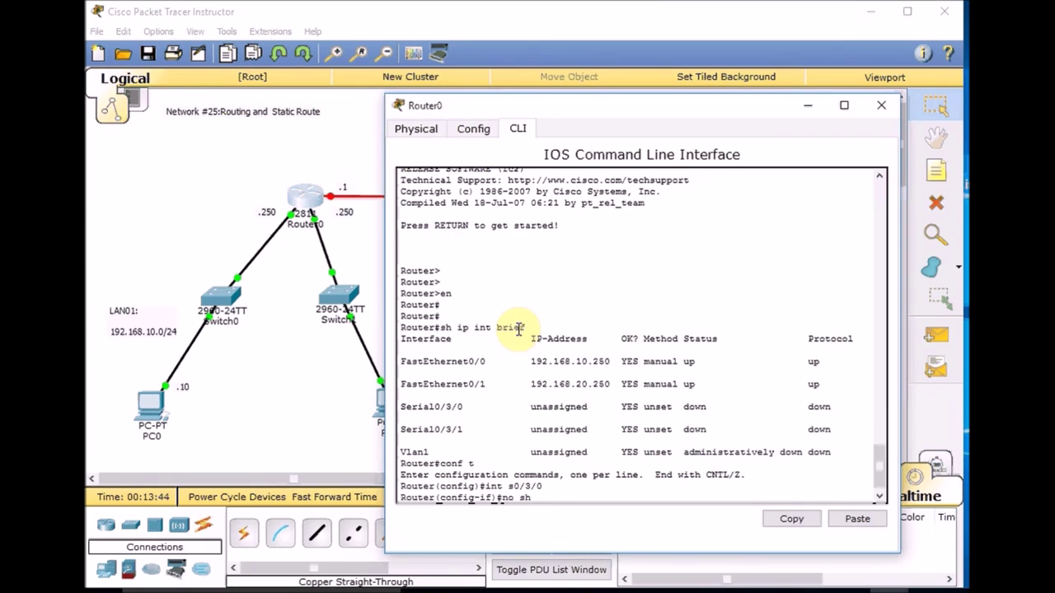
pyautogui.press('Tab')
pyautogui.press('Return')
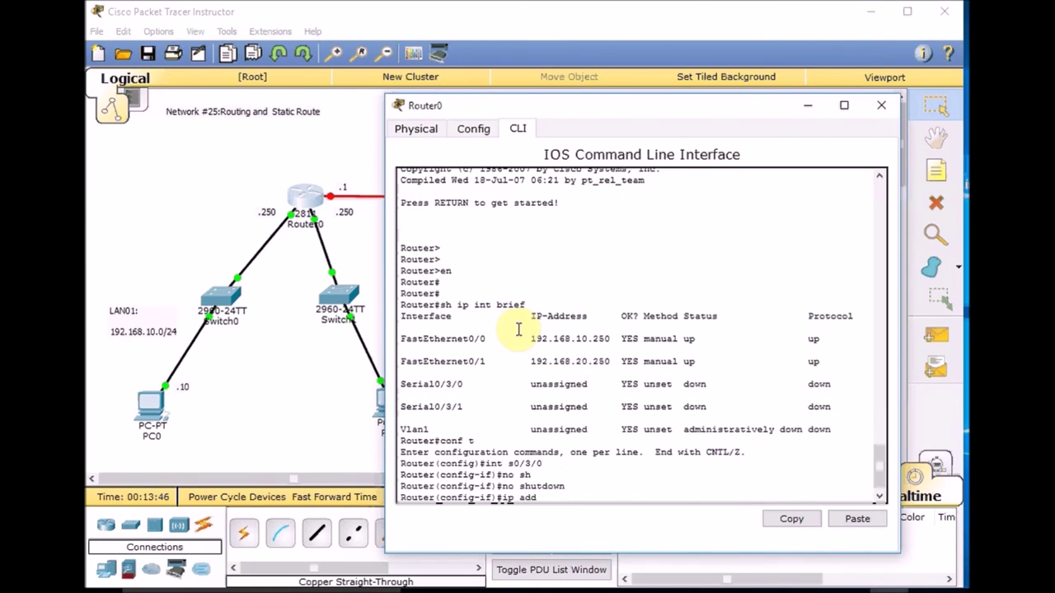
# - Assign IP address 172.16.0.1 with mask 255.255.255.252 to Router0's s0/3/0 interface
pyautogui.press('Tab')
pyautogui.write('192.16')
pyautogui.press('BackSpace')
pyautogui.press('BackSpace')
pyautogui.press('BackSpace')
pyautogui.press('BackSpace')
pyautogui.press('BackSpace')
pyautogui.write('72.16.0.1 255.255.255.252')
pyautogui.press('Return')
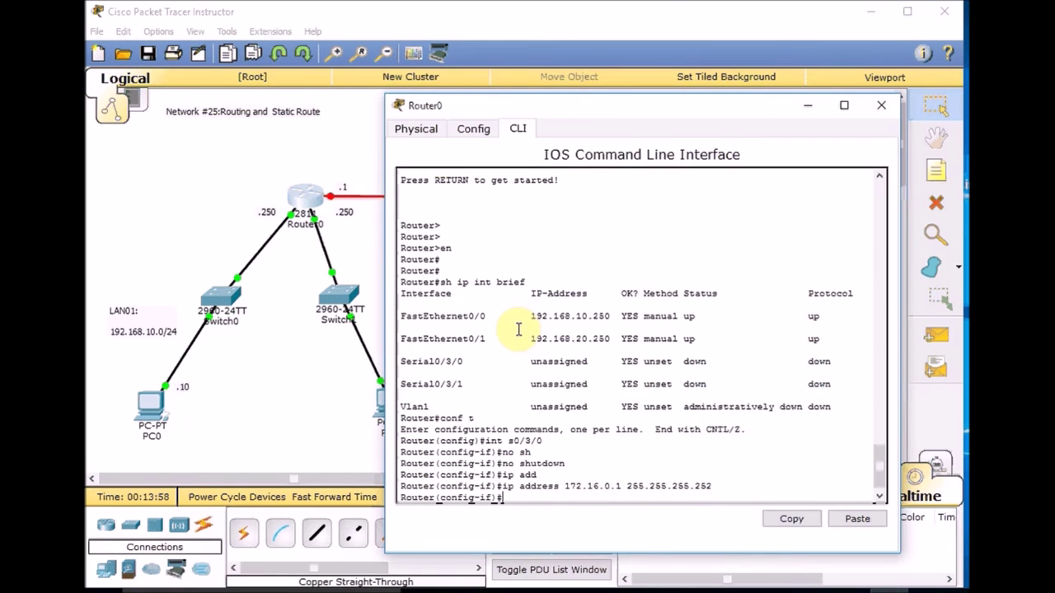
# - List the available clock rates for Router0's s0/3/0 interface and set its clock rate to 128000
pyautogui.write('clo')
pyautogui.press('Tab')
pyautogui.write('r')
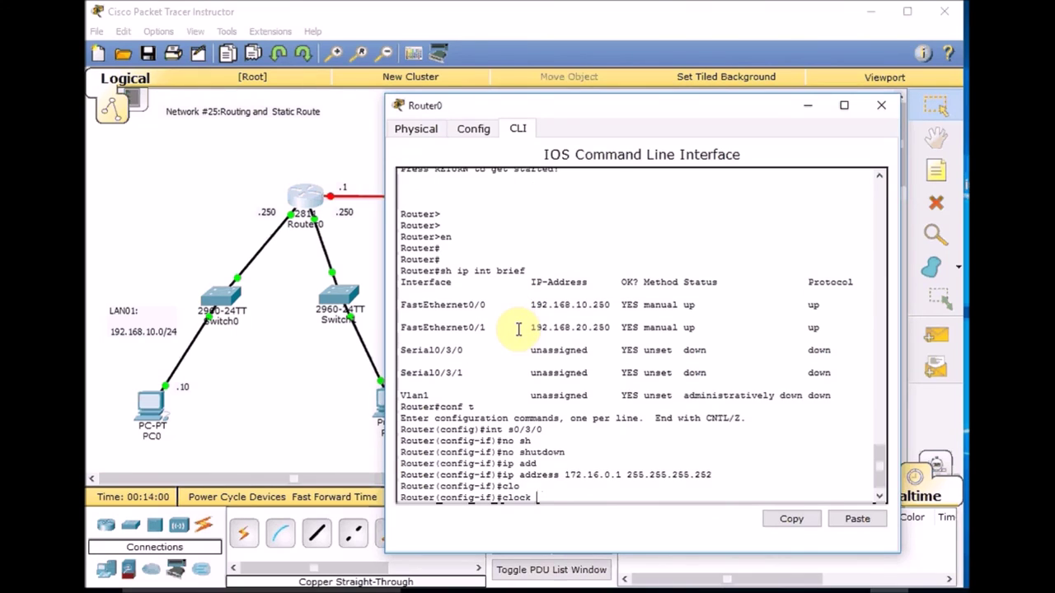
pyautogui.press('Tab')
pyautogui.write('?')
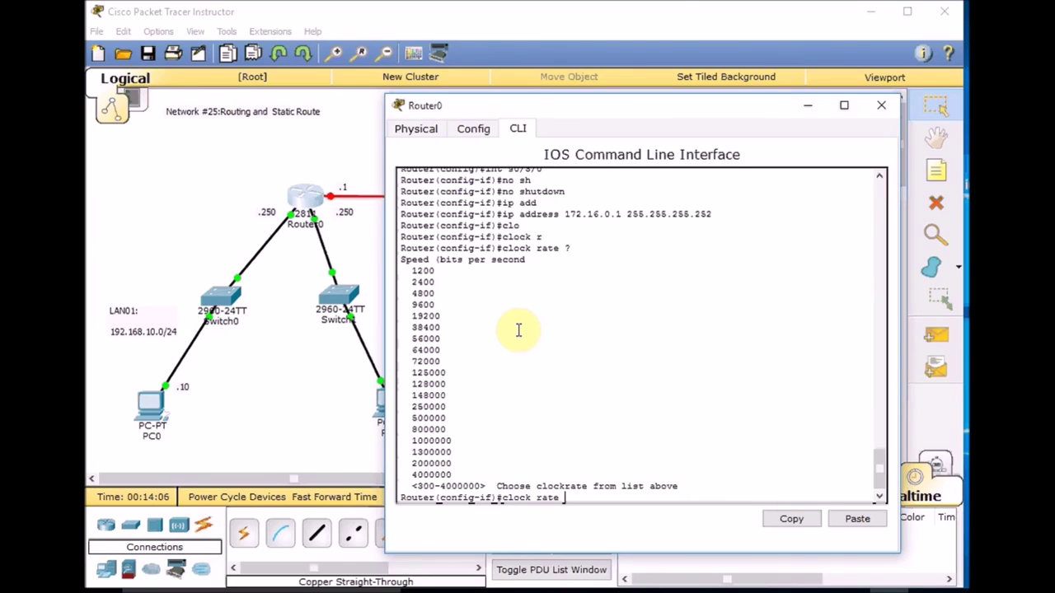
pyautogui.write('128000')
pyautogui.press('Return')
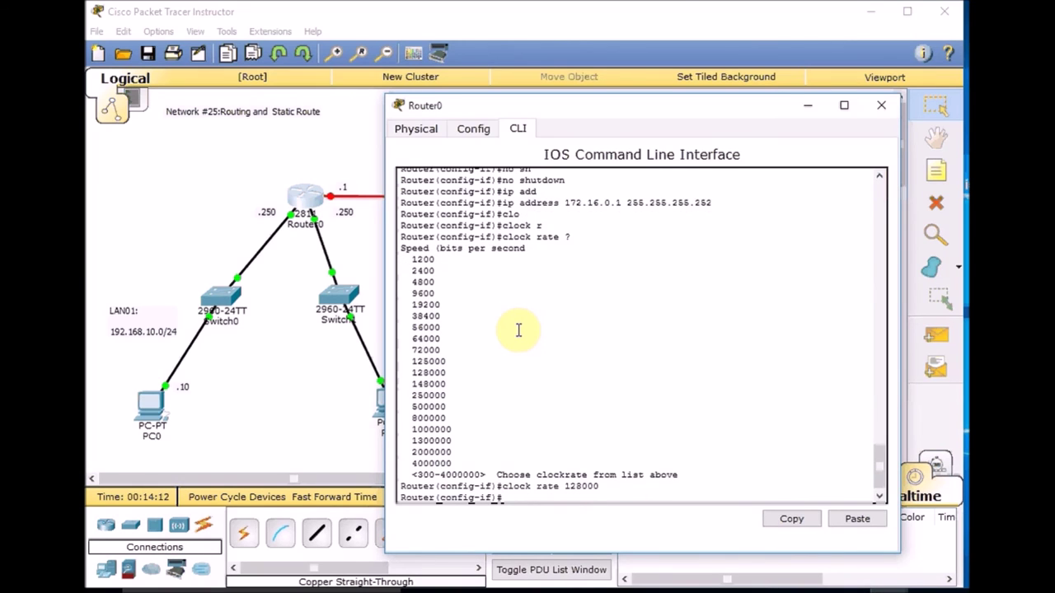
# - Leave configuration mode on Router0 and run sh ip int brie to check its interface addresses and status
pyautogui.hotkey('ctrl', 'z')
pyautogui.press('Return')
pyautogui.press('Return')
pyautogui.press('Return')
pyautogui.write('sh')
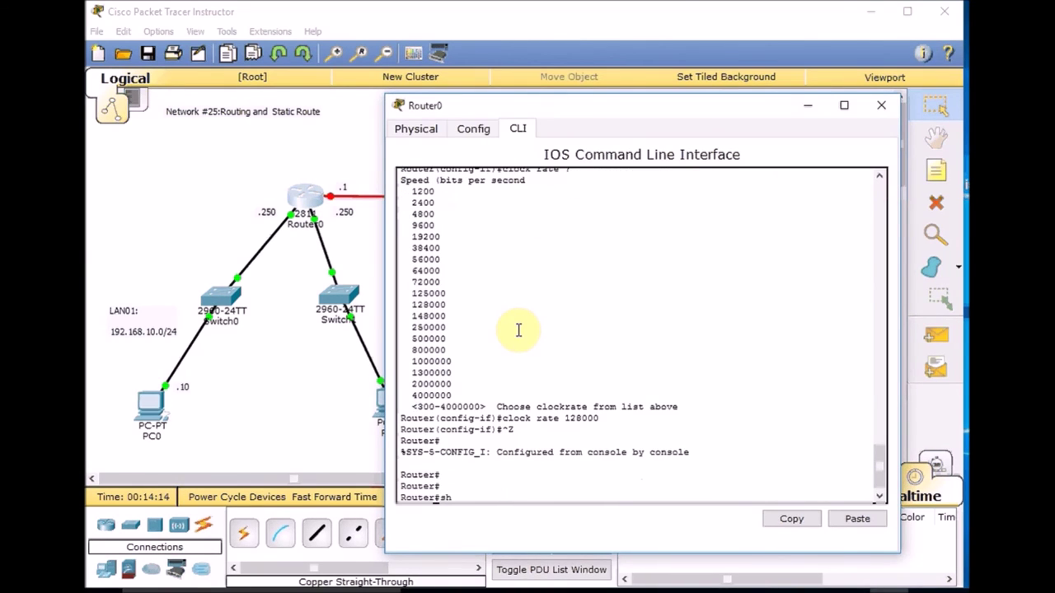
pyautogui.write(' ip in tbrie')
pyautogui.press('Return')
pyautogui.write('sh ip int brie')
pyautogui.press('Return')
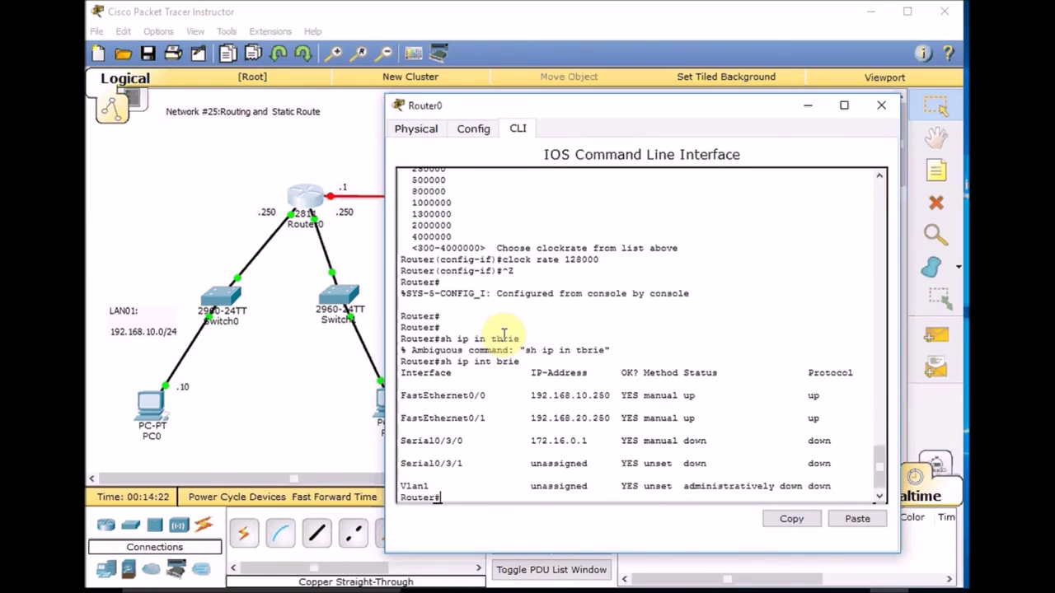
# - Examine Router0's routing table with sh ip route and close the router's window
pyautogui.write('sh ip route')
pyautogui.press('Return')
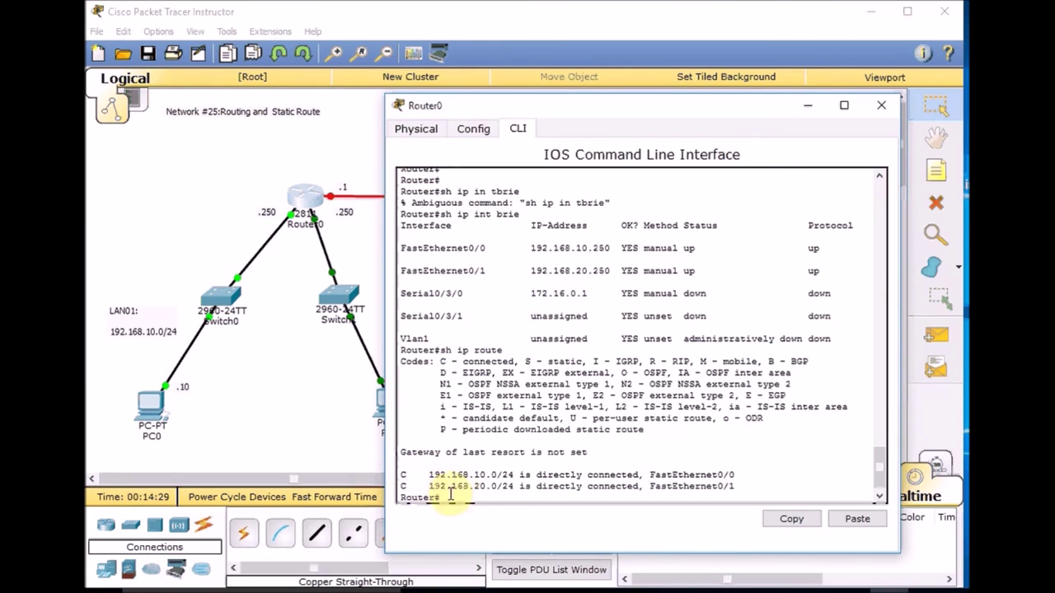
pyautogui.click(880, 111)
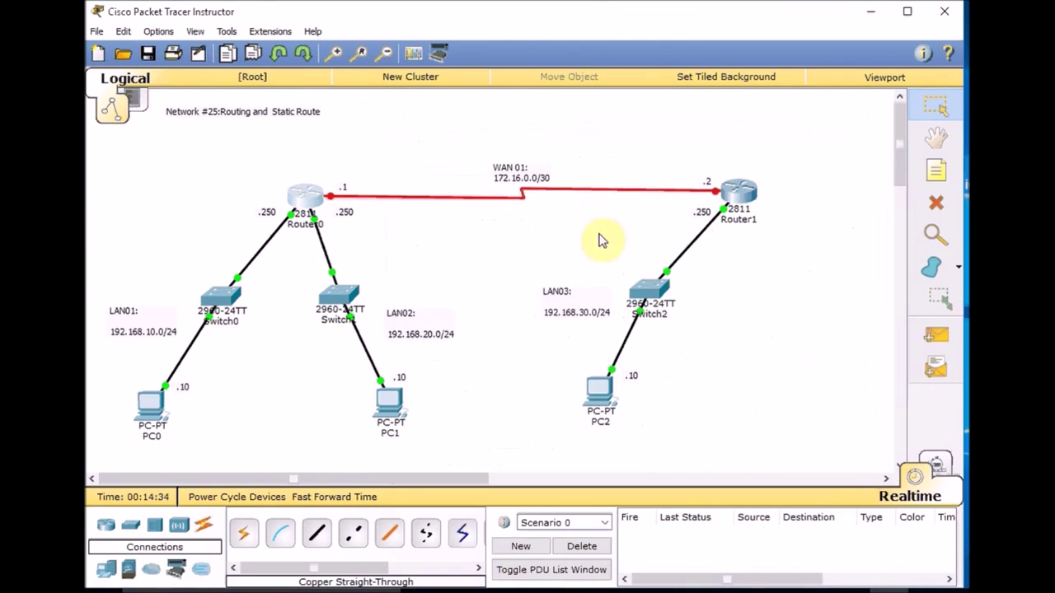
# - Open Router1's command line, enter configuration mode, select interface s0/3/0 and enable it with no sh
pyautogui.click(751, 198)
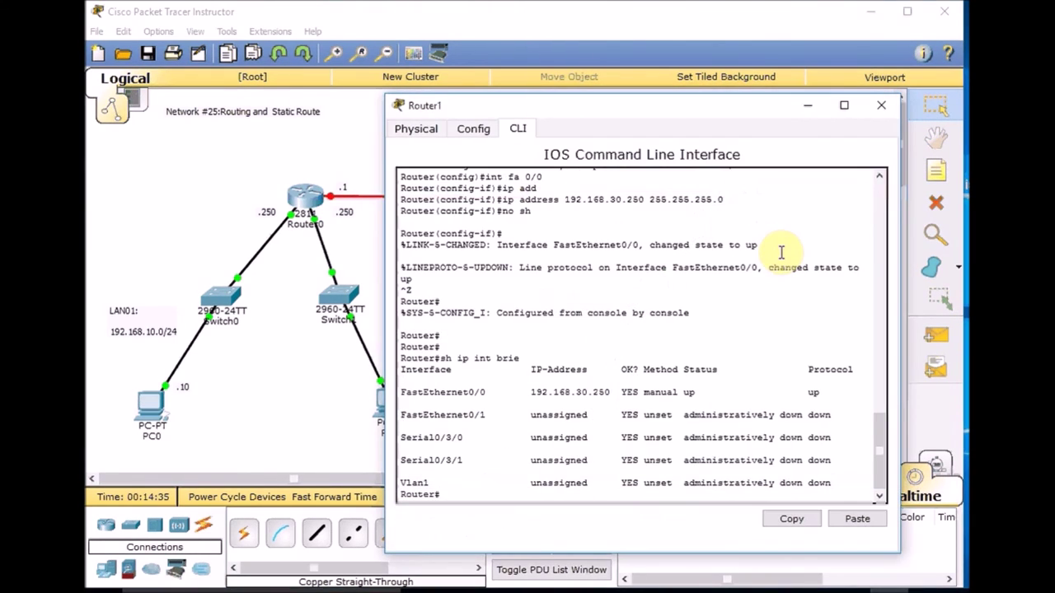
pyautogui.press('Return')
pyautogui.press('Return')
pyautogui.press('Return')
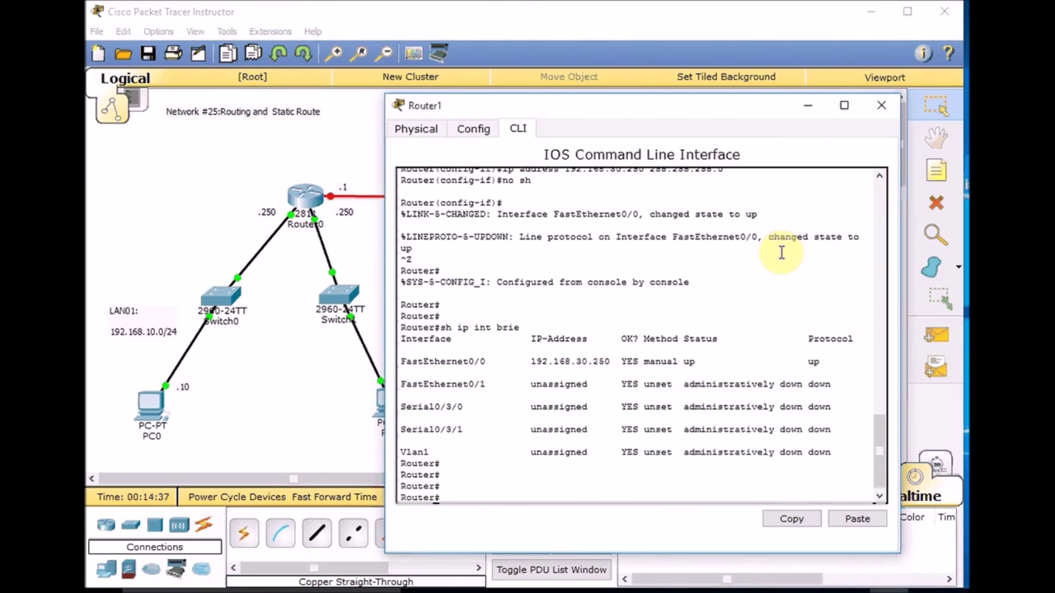
pyautogui.write('conf t')
pyautogui.press('Return')
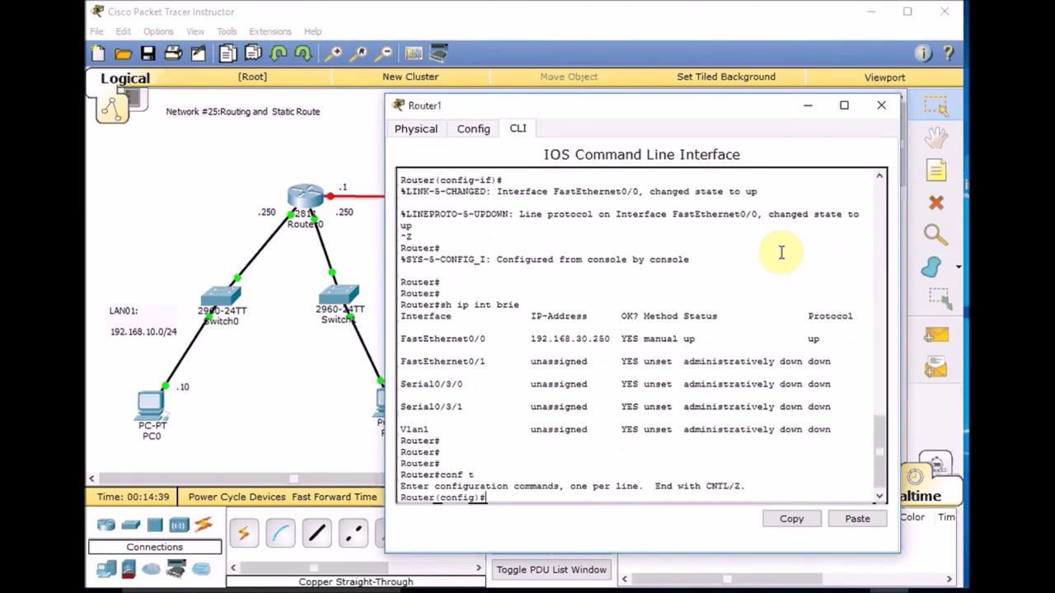
pyautogui.write('int s0/3/0')
pyautogui.press('Return')
pyautogui.write('no s')
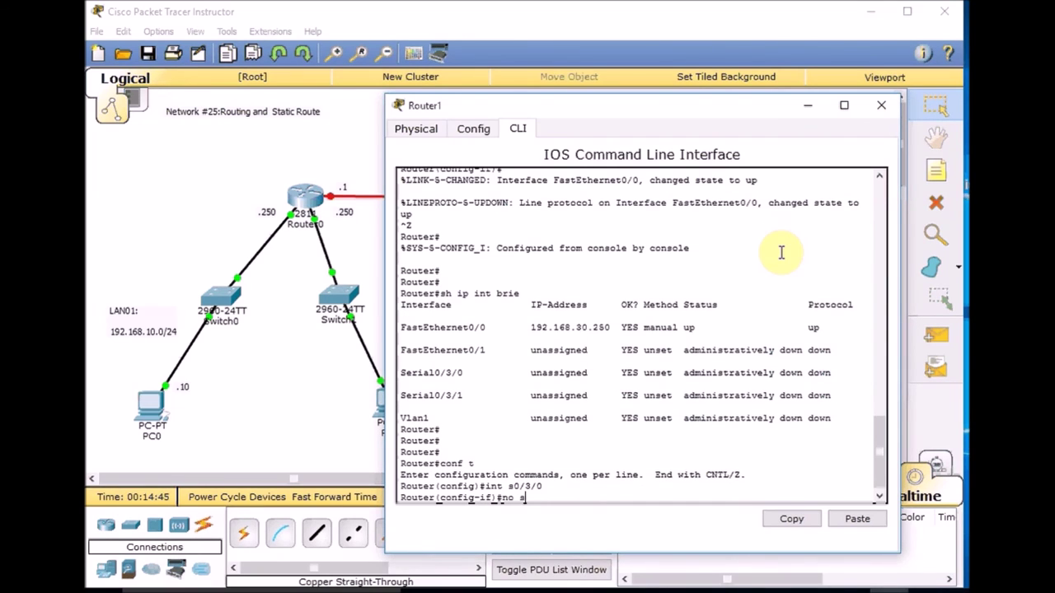
pyautogui.write('h')
pyautogui.press('Return')
pyautogui.press('Return')
pyautogui.press('Return')
# - Assign IP address 172.16.0.2 with mask 255.255.255.252 to Router1's s0/3/0 interface
pyautogui.write('ip ad')
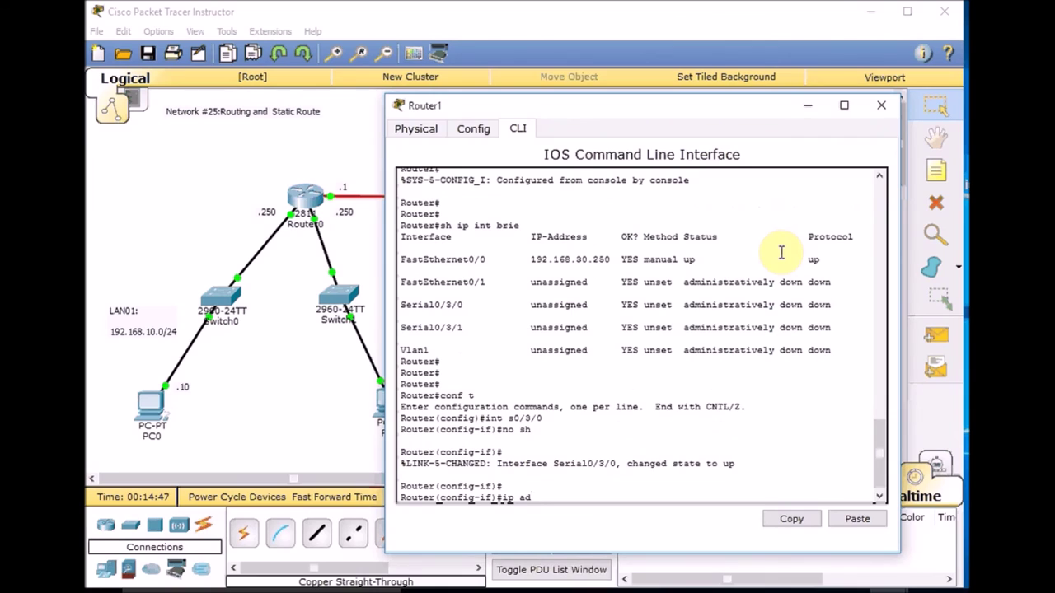
pyautogui.write('d')
pyautogui.press('Tab')
pyautogui.write('172.16.0.2 255.2')
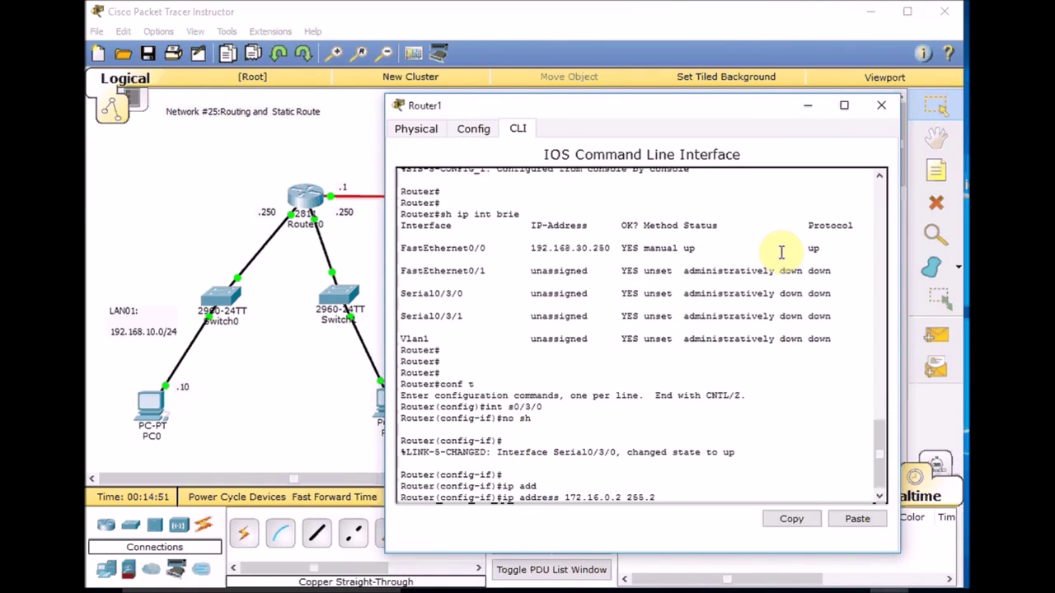
pyautogui.write('55.255.255.')
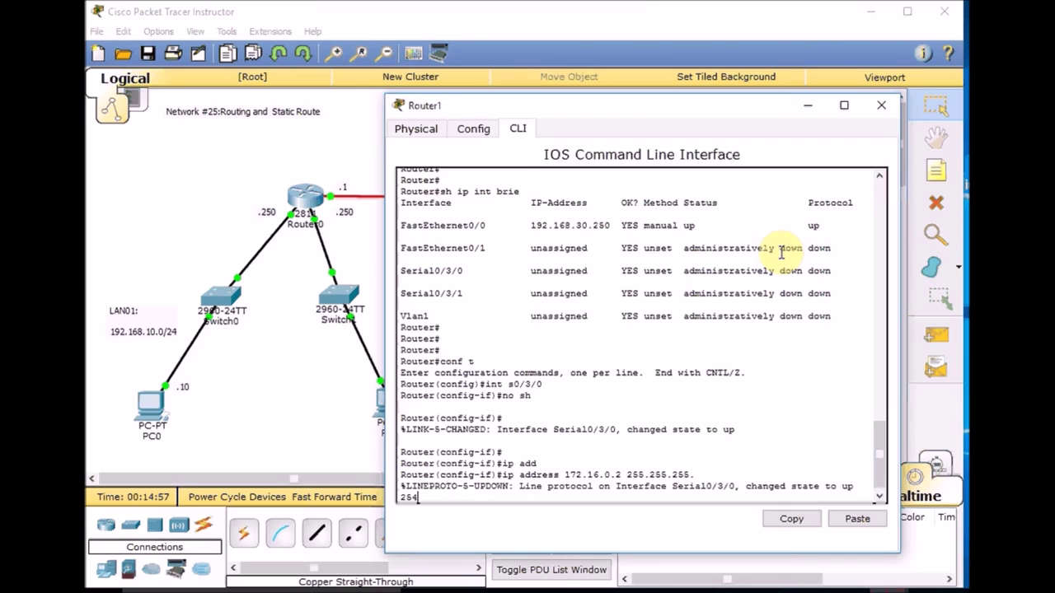
pyautogui.write('2')
pyautogui.press('Return')
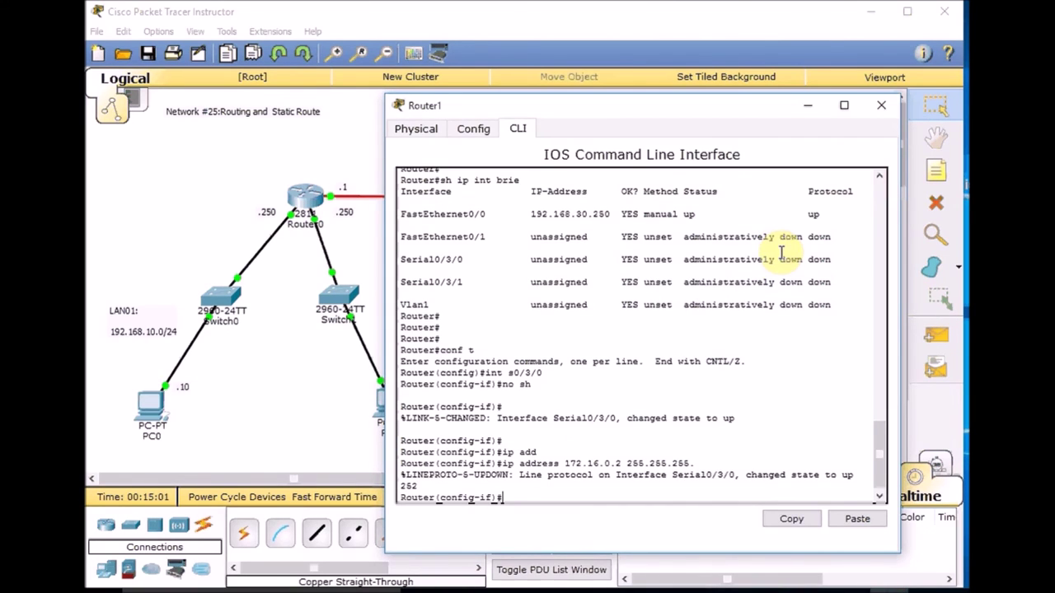
# - Leave configuration mode on Router1 and run sh ip int brie to check its interface addresses and status
pyautogui.hotkey('ctrl', 'z')
pyautogui.press('Return')
pyautogui.press('Return')
pyautogui.write('sh ip r')
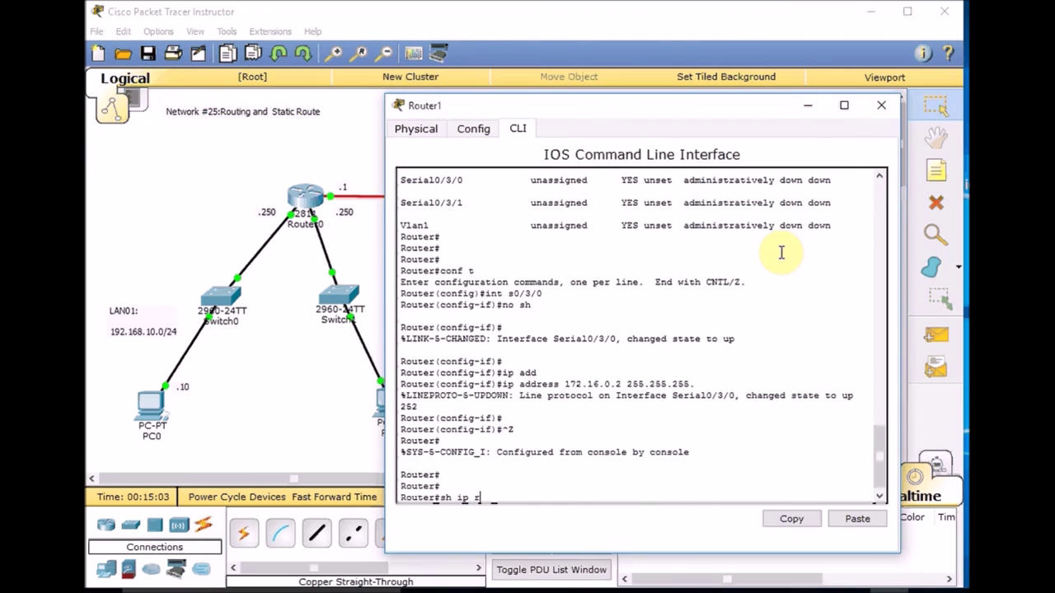
pyautogui.write('nt brie')
pyautogui.press('Return')
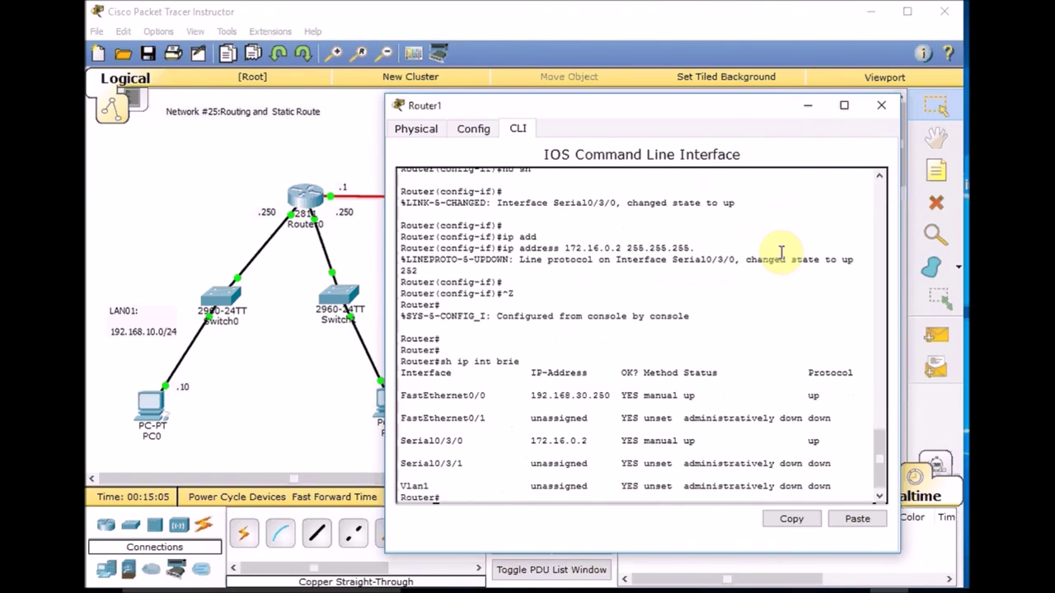
# - Ping Router0's serial address 172.16.0.1 twice from Router1 to test the WAN link
pyautogui.write('ping 172.16.0.1')
pyautogui.press('Return')
pyautogui.press('Up')
pyautogui.press('Return')
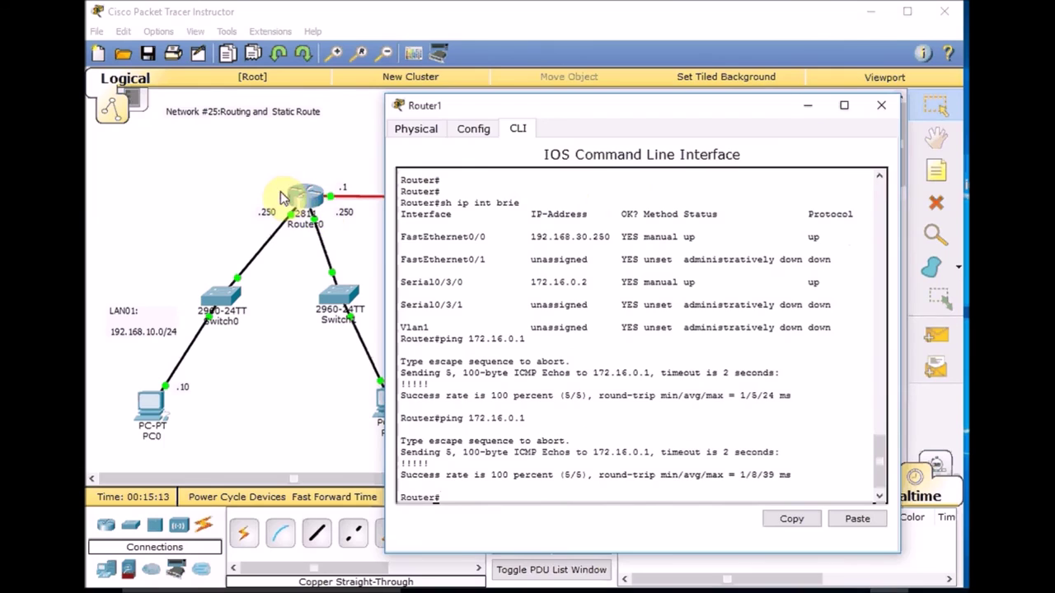
# - Open Router0's command line and ping Router1's serial address 172.16.0.2
pyautogui.click(302, 202)
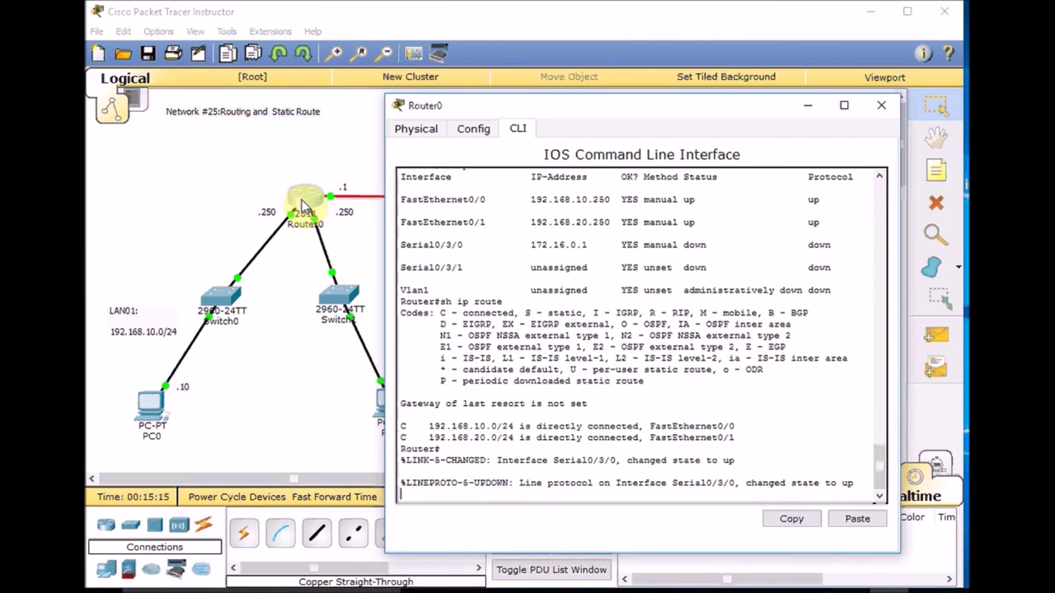
pyautogui.press('Return')
pyautogui.press('Return')
pyautogui.press('Return')
pyautogui.press('Return')
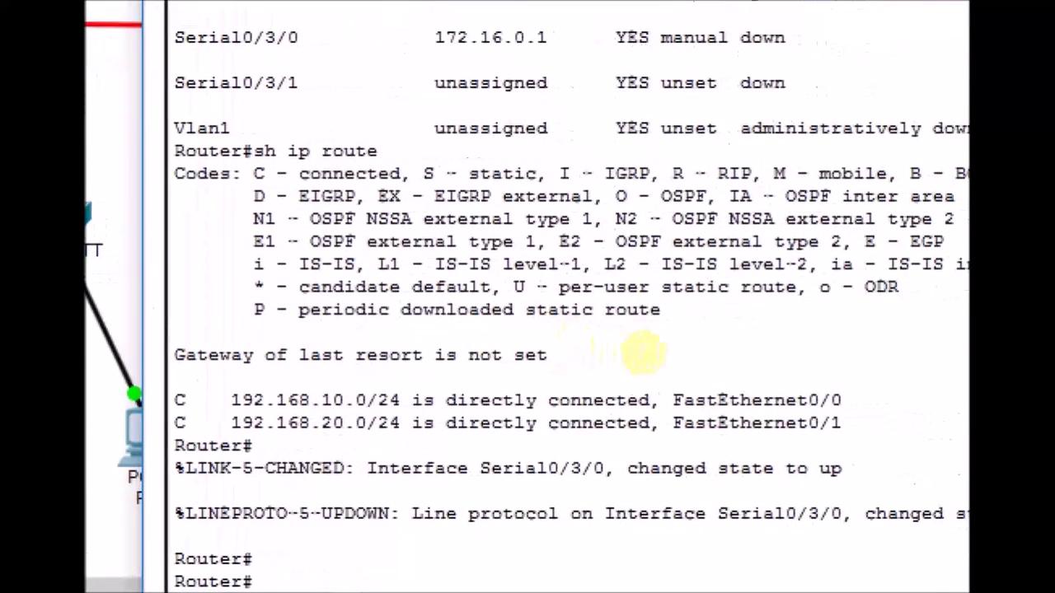
pyautogui.moveTo(864, 525); pyautogui.dragTo(968, 501)
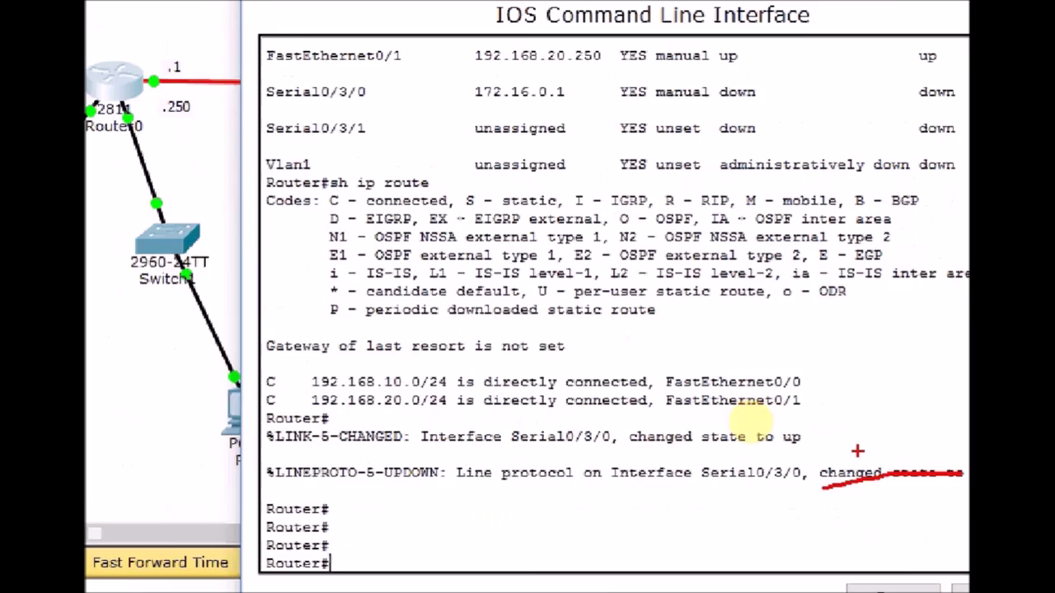
pyautogui.write('ping 172.16.0.')
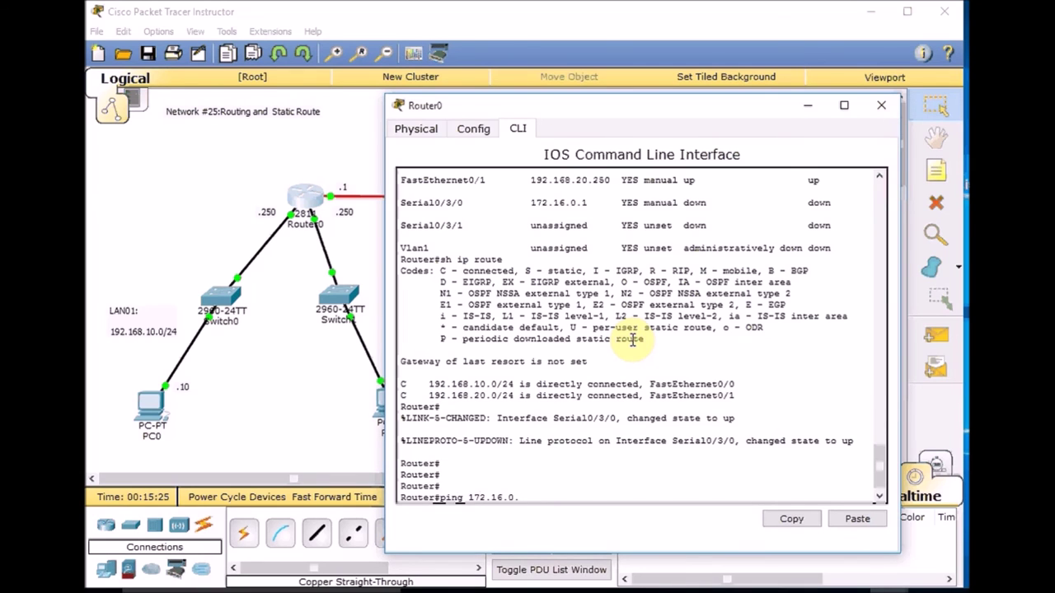
pyautogui.write('2')
pyautogui.press('Return')
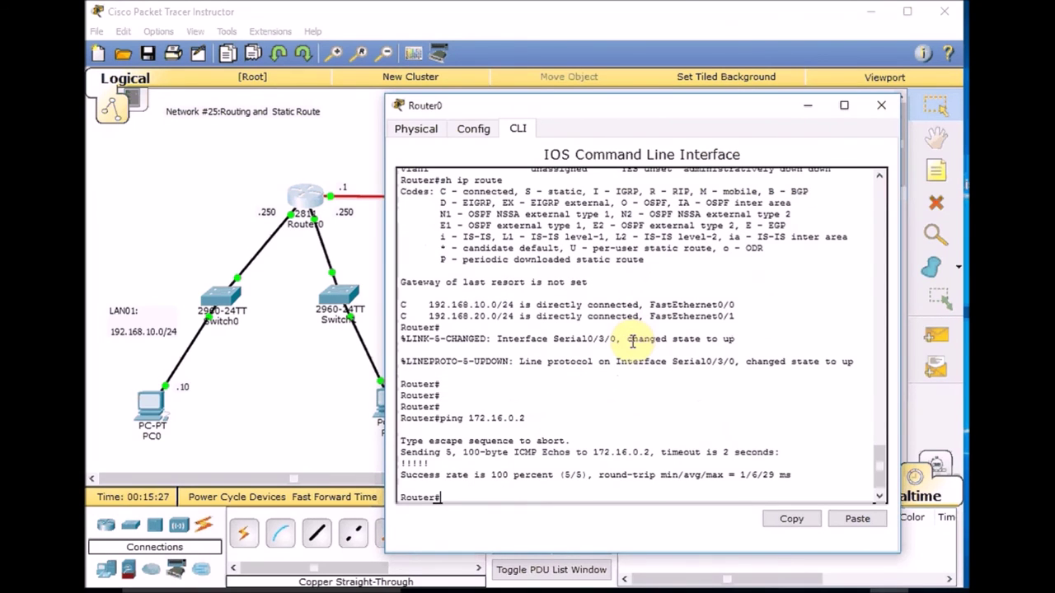
# - Run sh ip route on Router0 to check for the serial network in its routing table, and close the window
pyautogui.write('sh ip route')
pyautogui.press('Return')
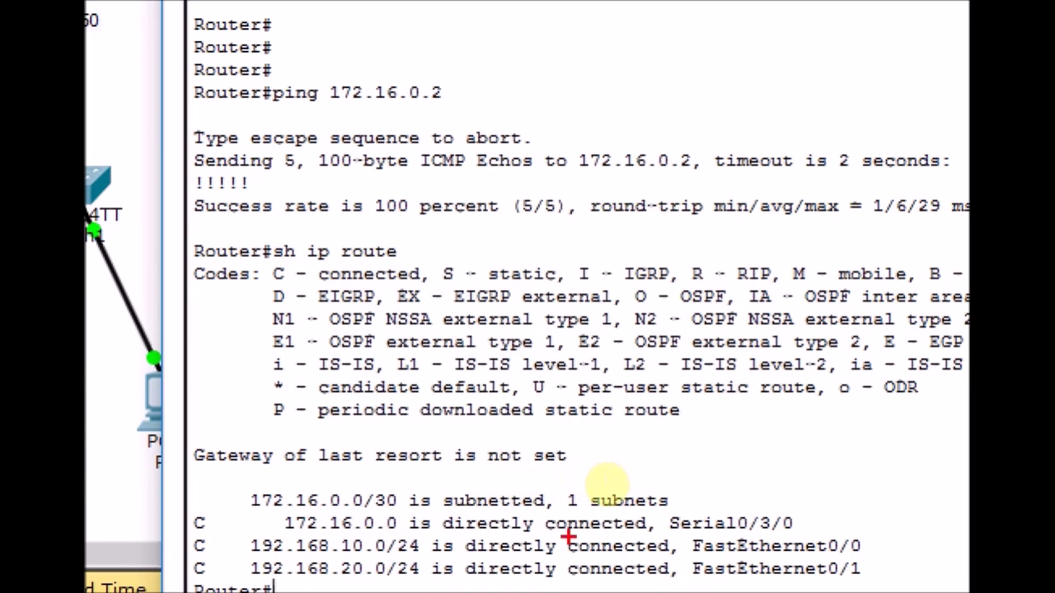
pyautogui.moveTo(801, 524); pyautogui.dragTo(820, 504)
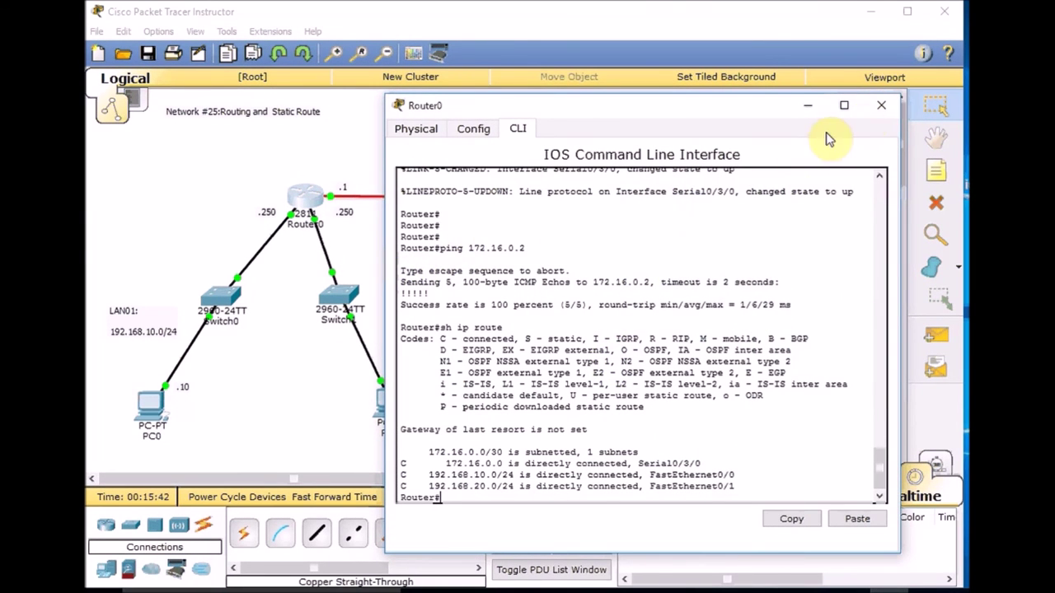
pyautogui.click(878, 106)
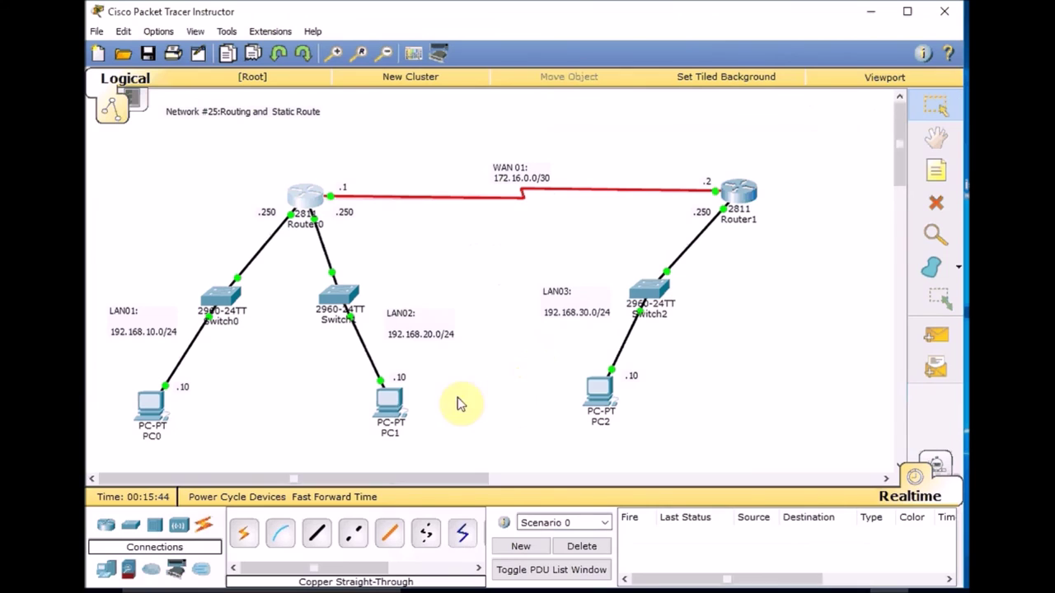
# - Ping 192.168.30.10 from PC0's command prompt to test reaching LAN03, and close PC0's window
pyautogui.click(154, 412)
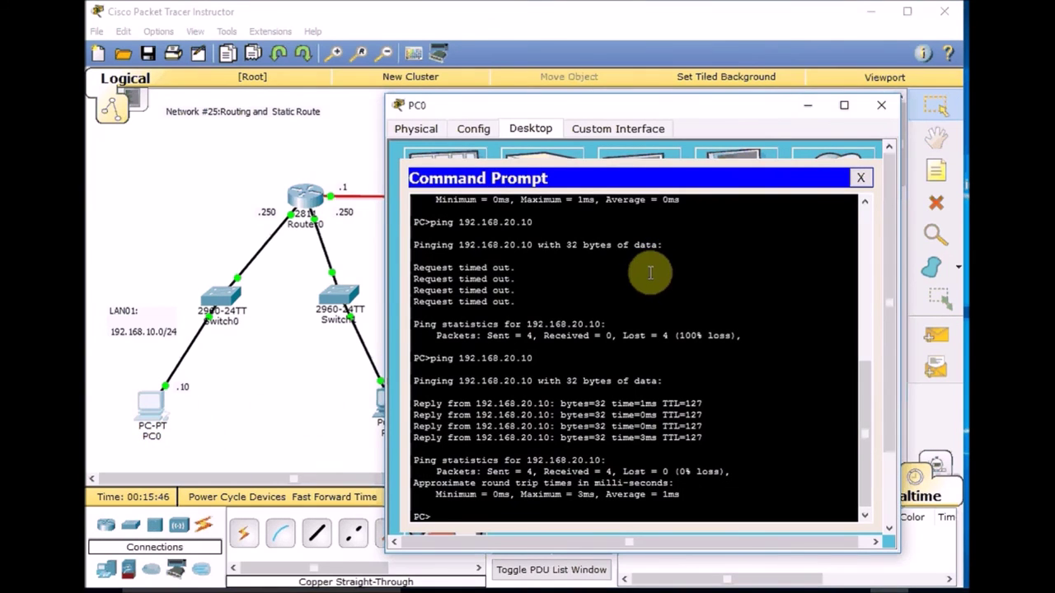
pyautogui.write('ping 192')
pyautogui.press('BackSpace')
pyautogui.press('BackSpace')
pyautogui.press('BackSpace')
pyautogui.write('.168.30.10')
pyautogui.press('Return')
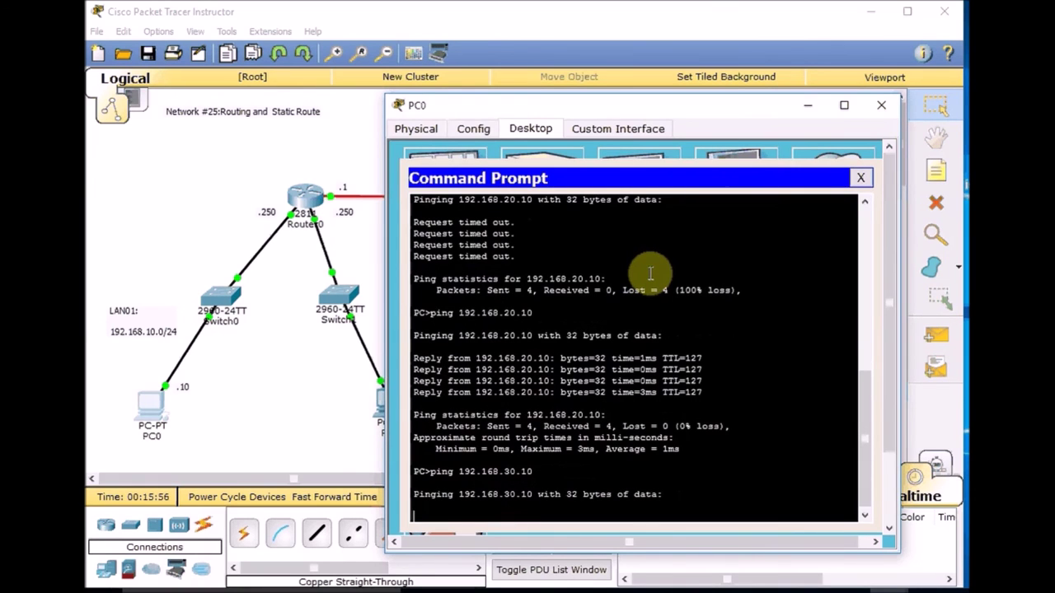
pyautogui.click(860, 178)
pyautogui.click(881, 104)
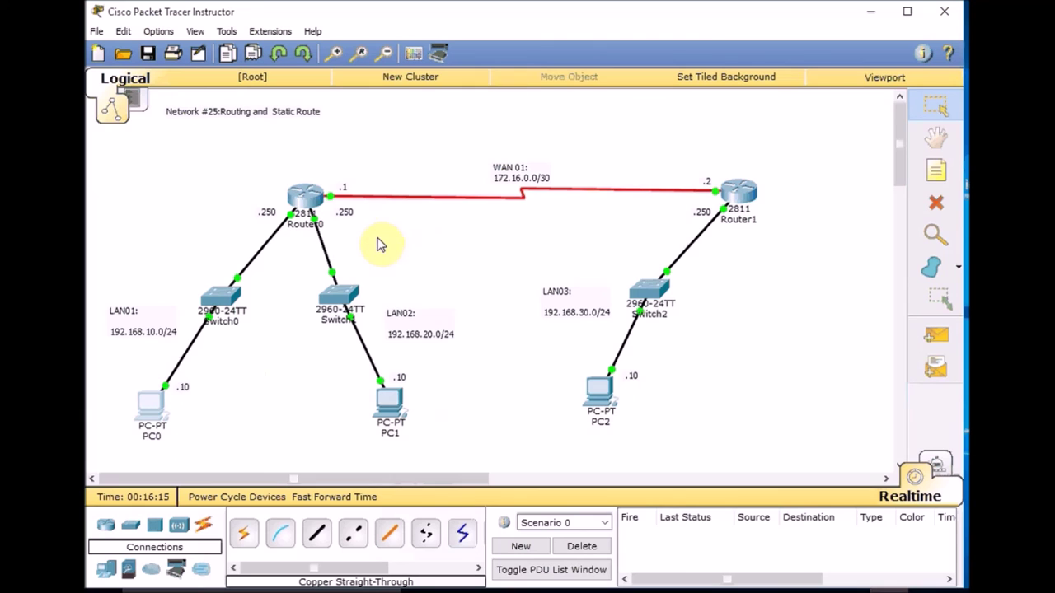
# - Open Router0's command line and enter global configuration mode with conf t
pyautogui.moveTo(306, 199)
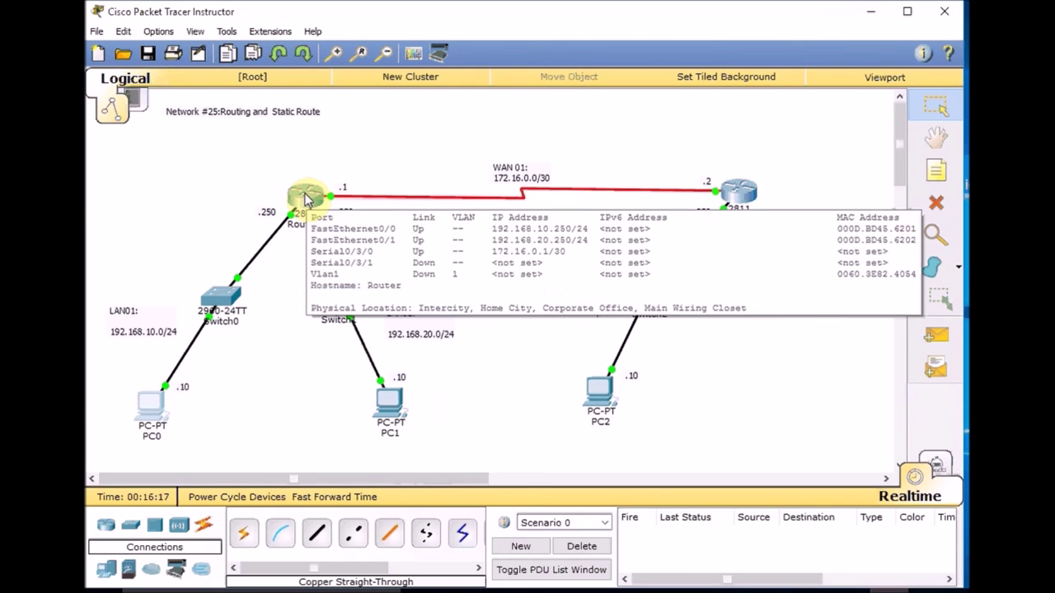
pyautogui.click(306, 200)
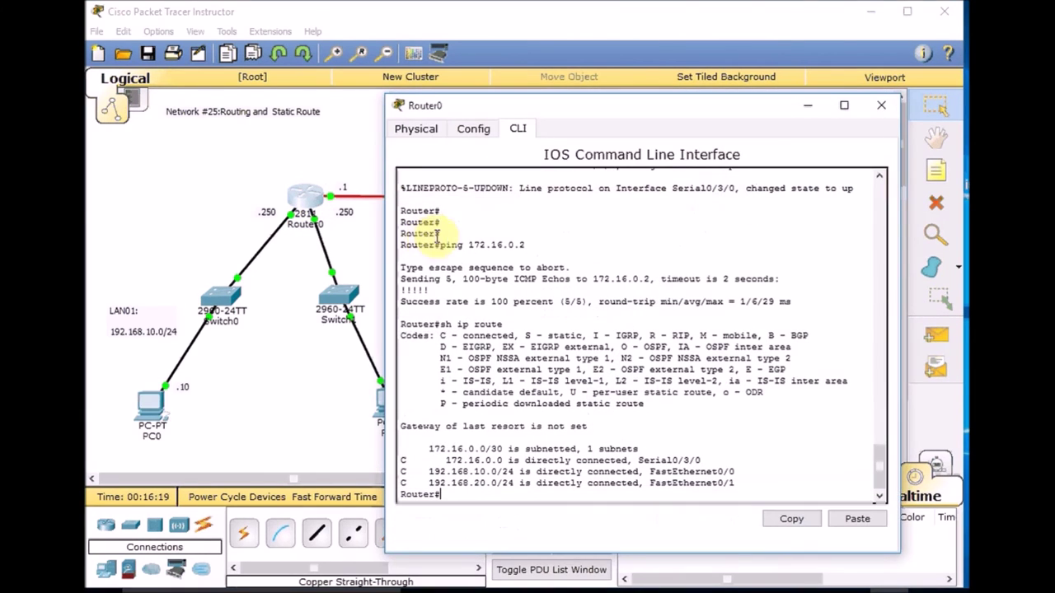
pyautogui.press('Return')
pyautogui.press('Return')
pyautogui.press('Return')
pyautogui.write('conf t')
pyautogui.press('Return')
# - Start an ip route command for 192.168.30.0 with mask 255.255.255.0 on Router0, requesting the built-in help for each parameter
pyautogui.write('ip rout')
pyautogui.press('Tab')
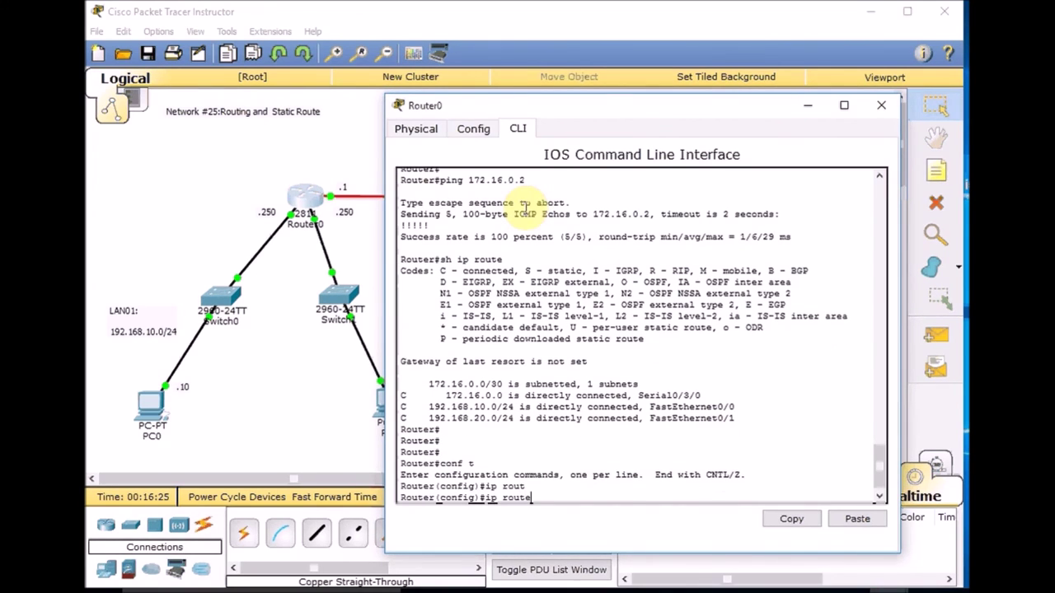
pyautogui.write('?')
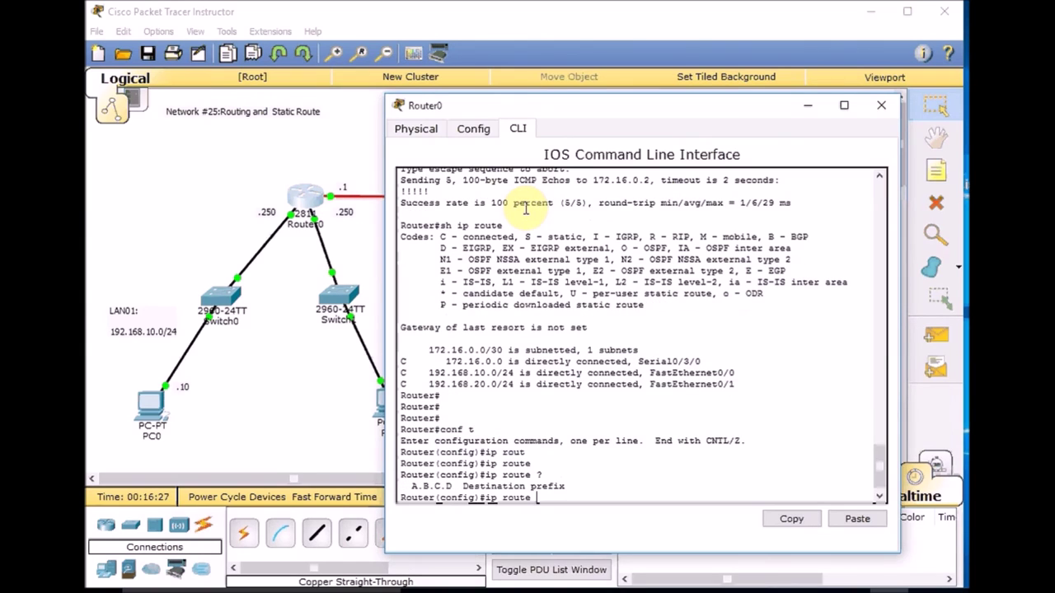
pyautogui.write('192.168.30.0 ?')
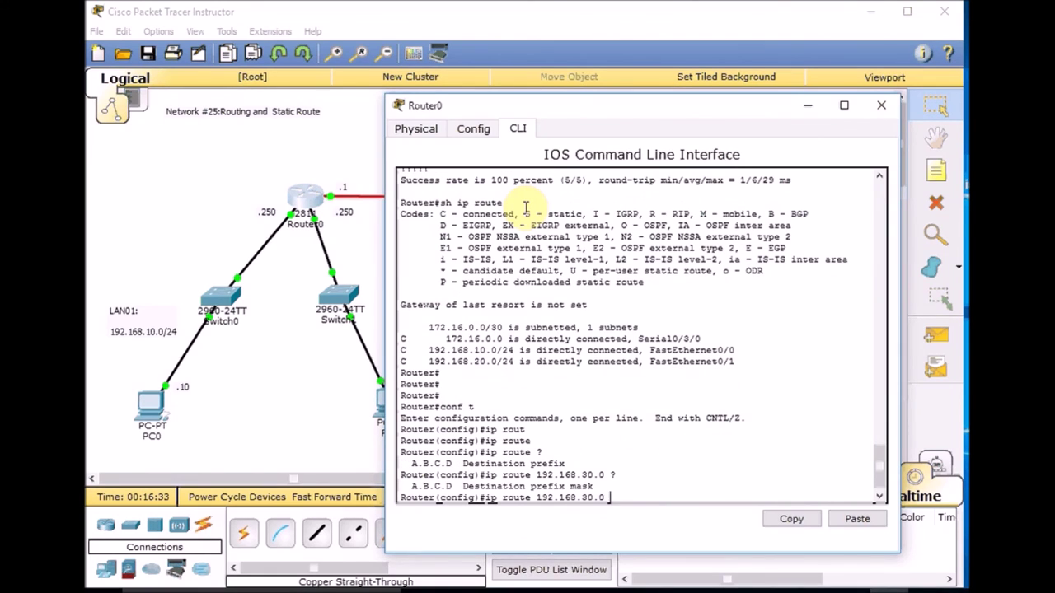
pyautogui.write('255.255.255.0 ?')
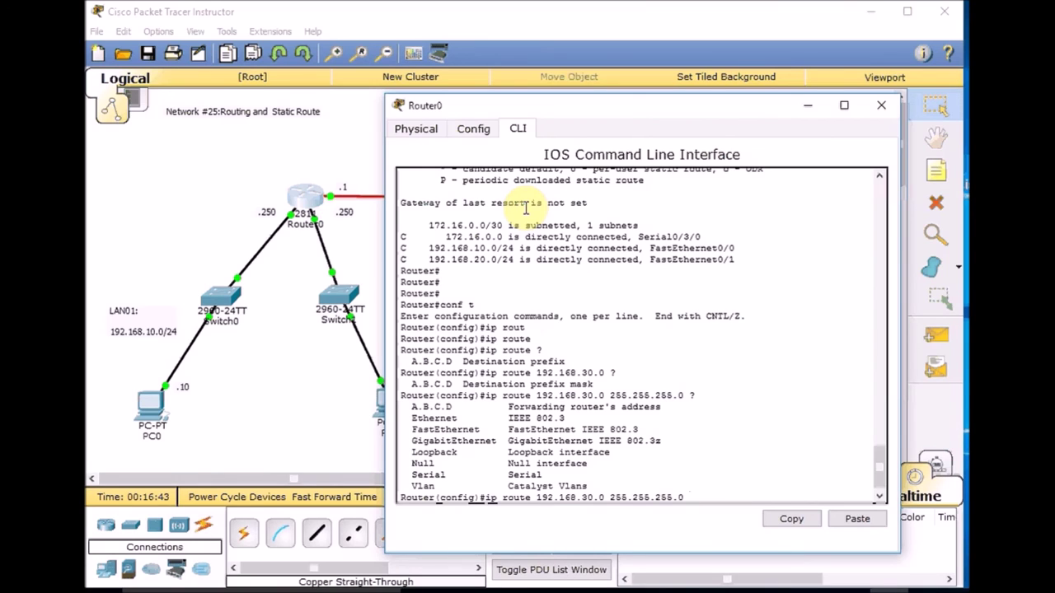
pyautogui.write('172.16')
pyautogui.write('.0.')
pyautogui.write('0')
pyautogui.press('BackSpace')
pyautogui.write('2')
pyautogui.press('BackSpace')
pyautogui.press('BackSpace')
pyautogui.press('BackSpace')
pyautogui.press('BackSpace')
pyautogui.press('BackSpace')
pyautogui.press('BackSpace')
pyautogui.press('BackSpace')
pyautogui.press('BackSpace')
pyautogui.press('BackSpace')
pyautogui.press('BackSpace')
pyautogui.press('BackSpace')
pyautogui.write('se')
pyautogui.press('Tab')
pyautogui.write('0/3')
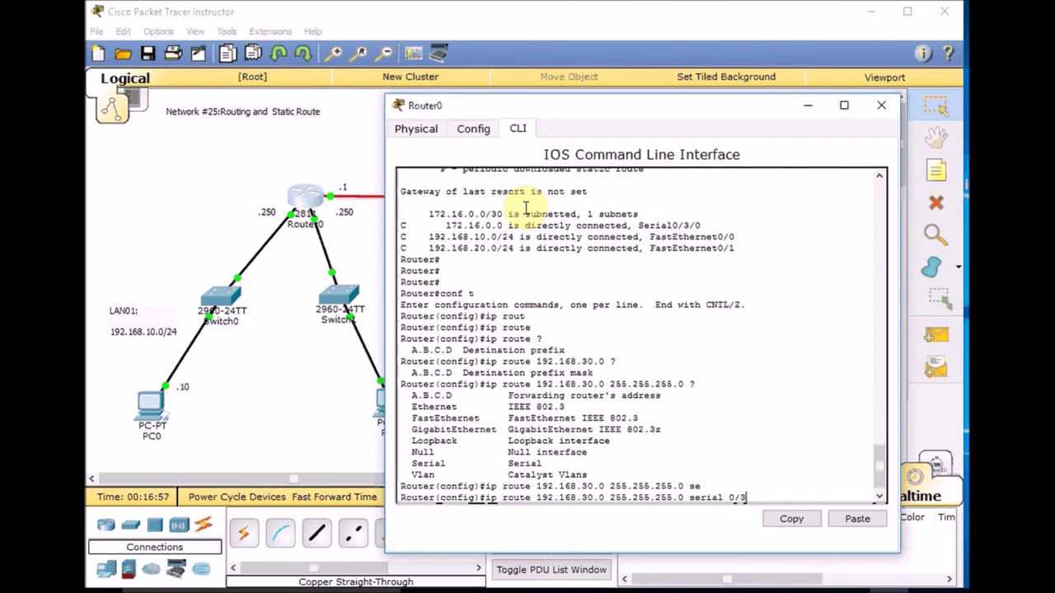
pyautogui.write('/0')
pyautogui.press('BackSpace')
pyautogui.press('BackSpace')
pyautogui.press('BackSpace')
pyautogui.press('BackSpace')
pyautogui.press('BackSpace')
pyautogui.press('BackSpace')
pyautogui.press('BackSpace')
pyautogui.press('BackSpace')
pyautogui.press('BackSpace')
pyautogui.press('BackSpace')
pyautogui.press('BackSpace')
pyautogui.press('BackSpace')
# - Complete Router0's static route to 192.168.30.0 255.255.255.0 with next hop 172.16.0.2 and exit configuration mode
pyautogui.press('Return')
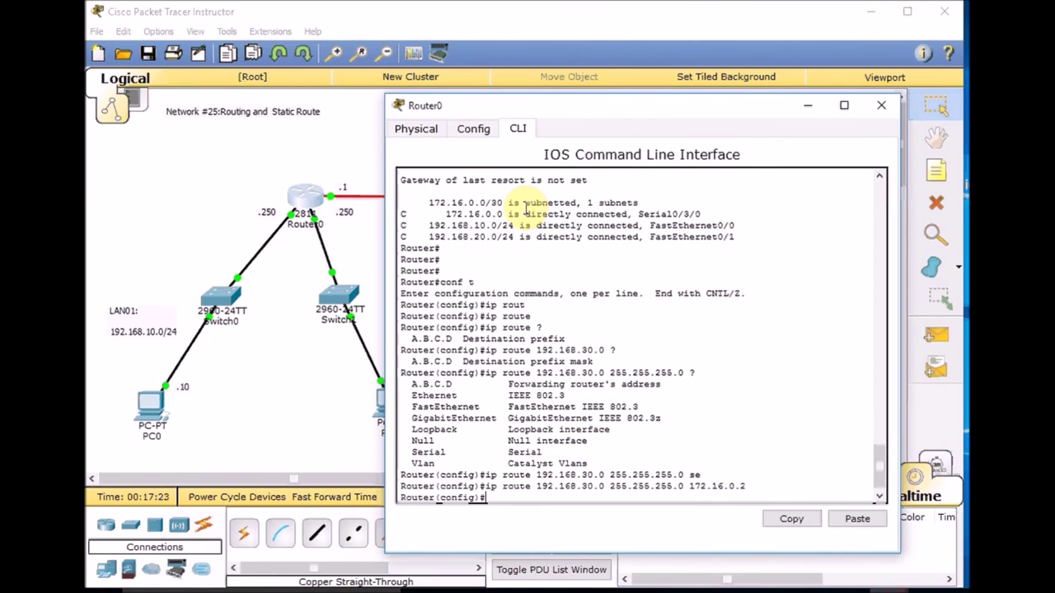
pyautogui.hotkey('ctrl', 'z')
pyautogui.press('Return')
pyautogui.press('Return')
# - Run sh ip route on Router0 to check for the static route to 192.168.30.0, and close the window
pyautogui.write('sh')
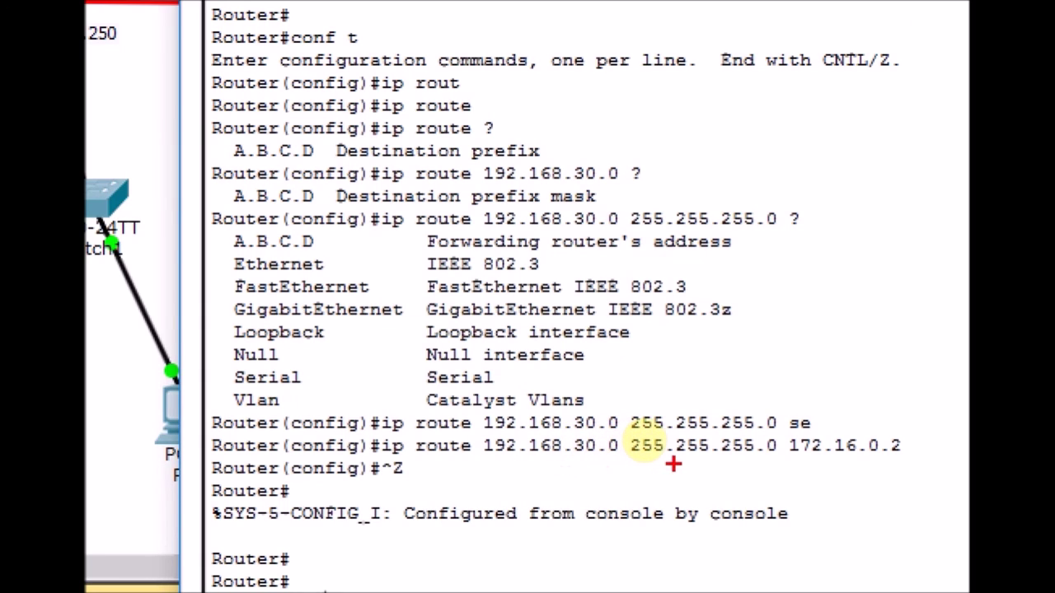
pyautogui.moveTo(793, 463); pyautogui.dragTo(921, 454)
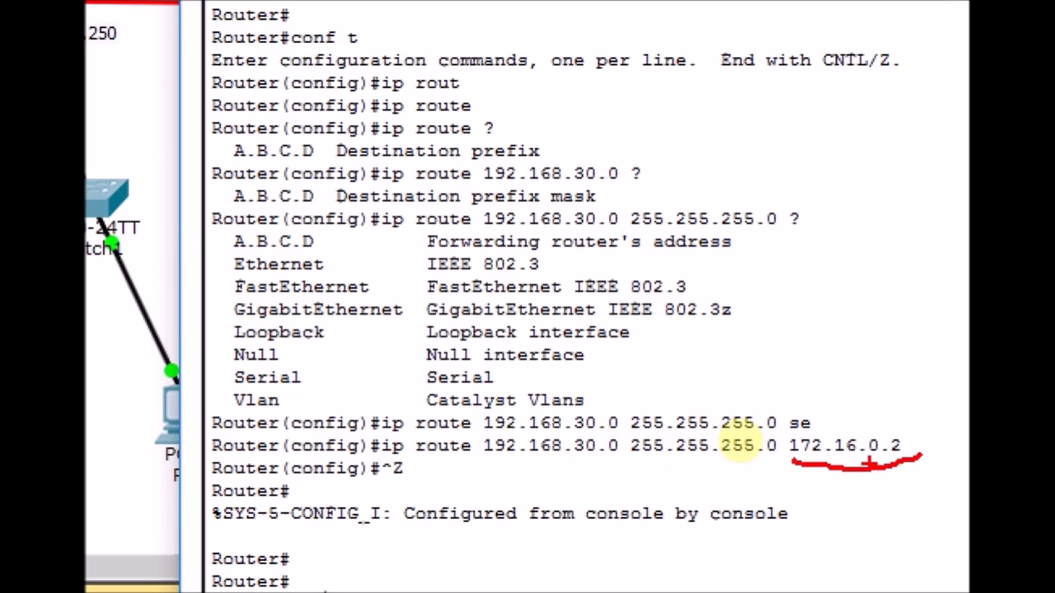
pyautogui.moveTo(626, 458); pyautogui.dragTo(483, 455)
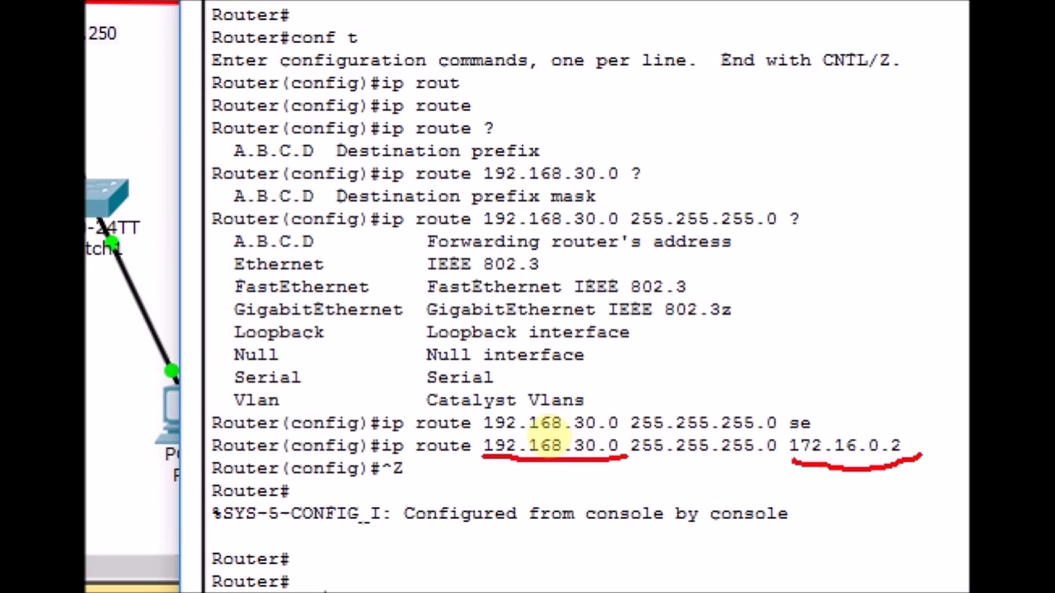
pyautogui.moveTo(791, 464)
pyautogui.mouseDown()
pyautogui.moveTo(793, 432)
pyautogui.moveTo(933, 449)
pyautogui.moveTo(914, 463)
pyautogui.mouseUp()
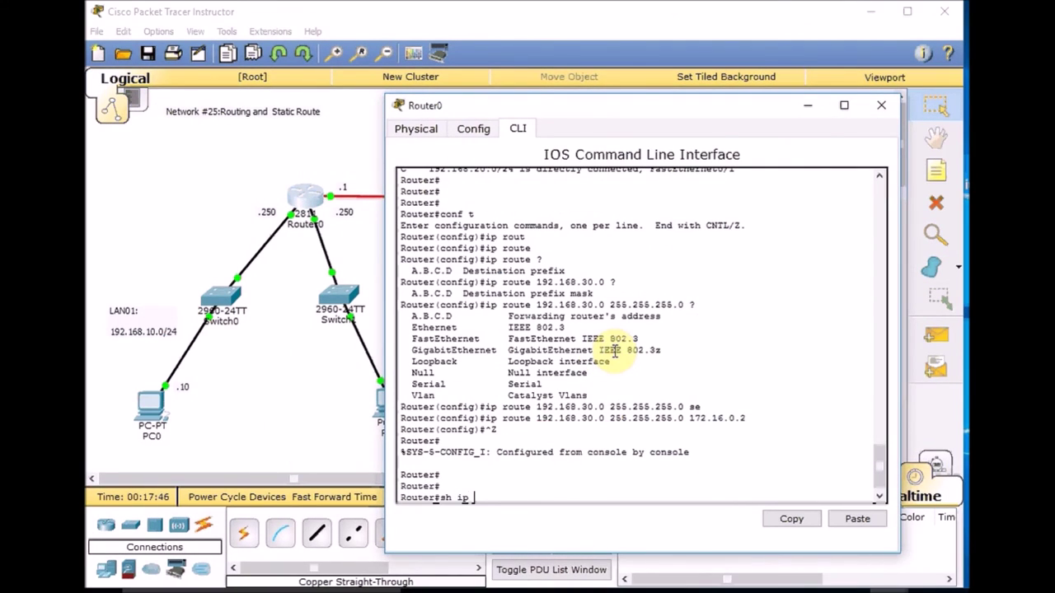
pyautogui.press('Return')
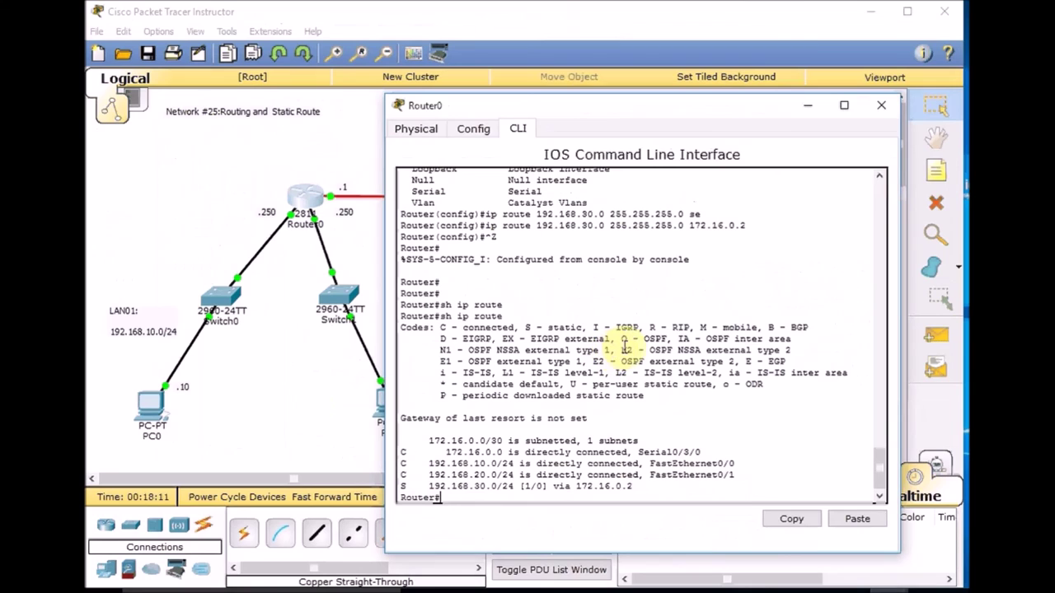
pyautogui.click(881, 105)
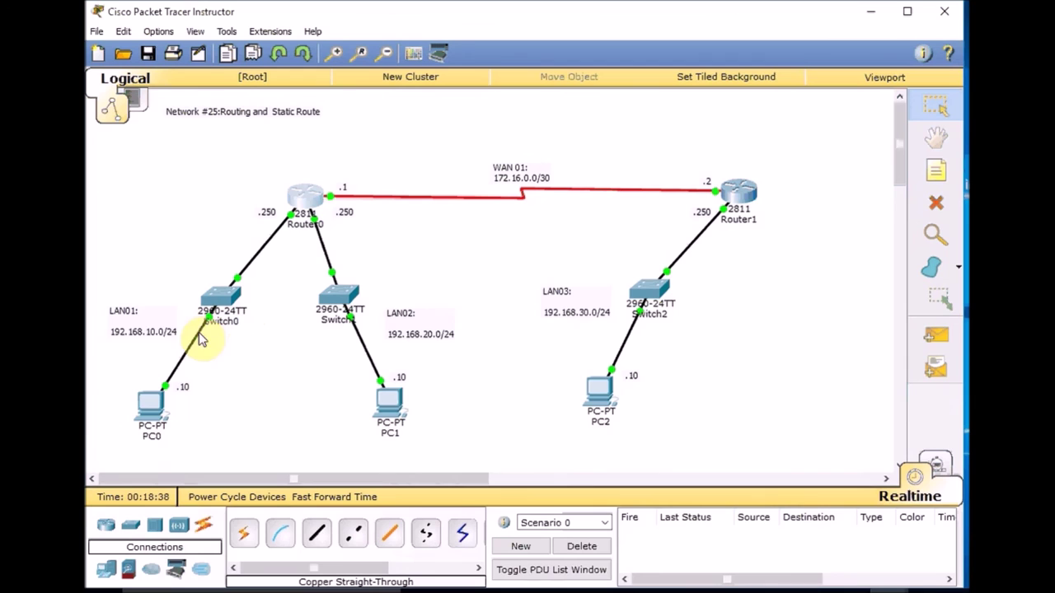
# - Open Router1's command line and enter global configuration mode with conf t
pyautogui.click(738, 190)
pyautogui.press('Return')
pyautogui.press('Return')
pyautogui.press('Return')
pyautogui.write('c')
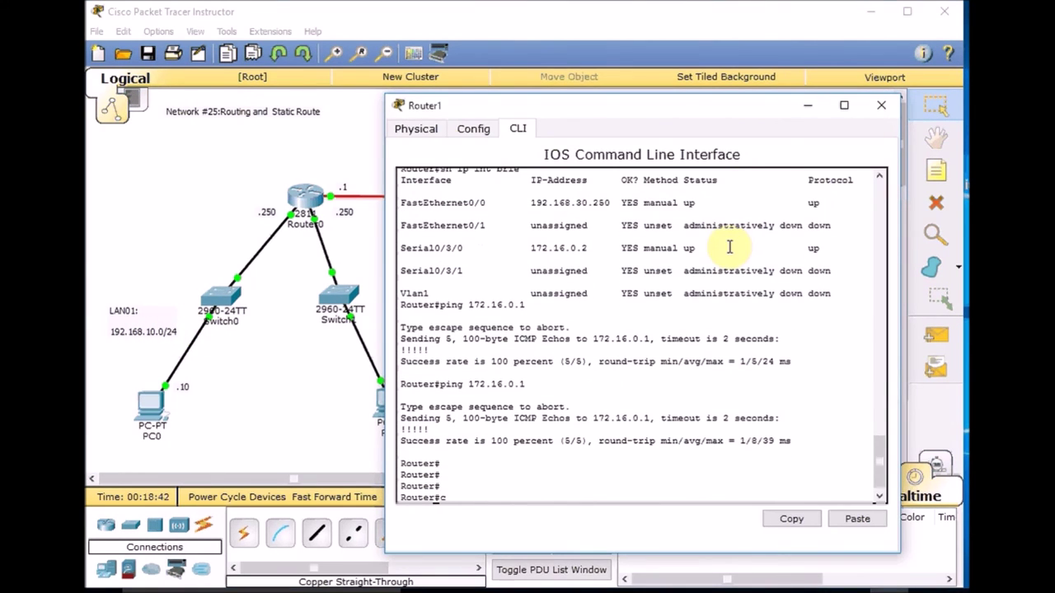
pyautogui.write('onf t')
pyautogui.press('Return')
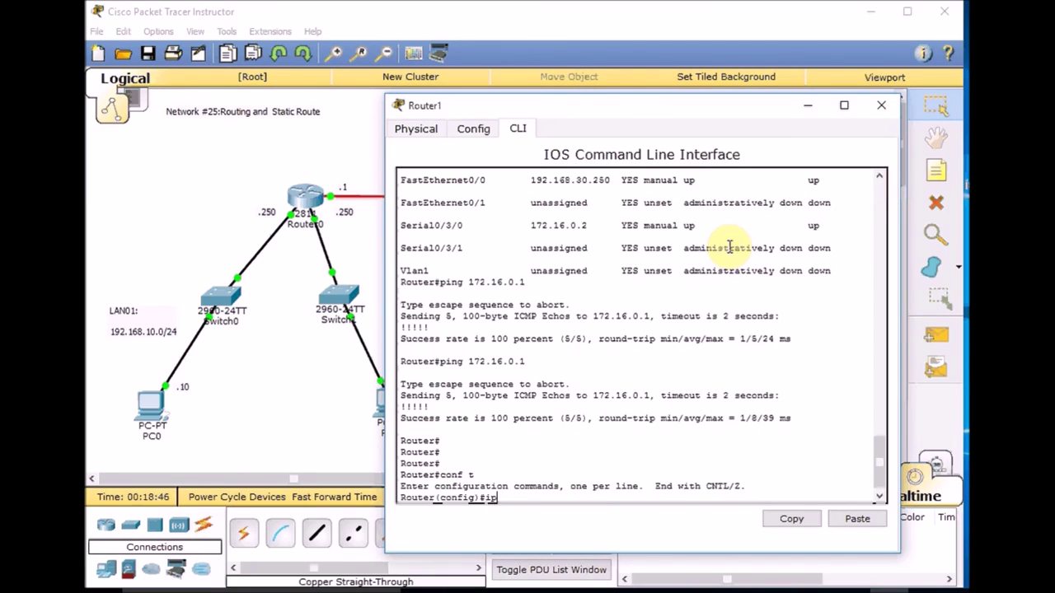
# - Add a static route on Router1 to 192.168.10.0 255.255.255.0 via 172.16.0.1, and exit configuration mode
pyautogui.write('ip rout')
pyautogui.press('Tab')
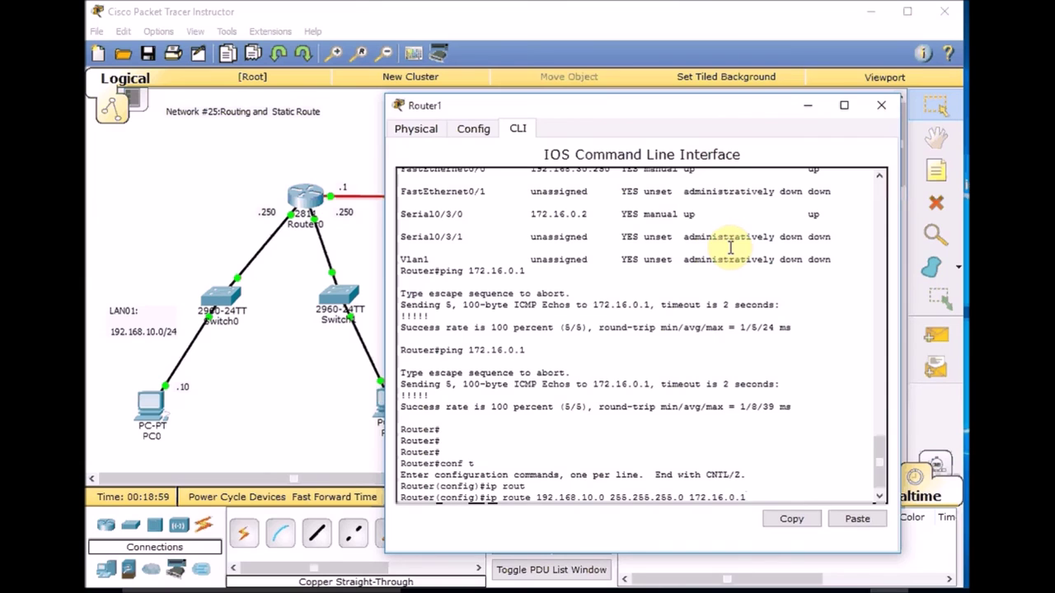
pyautogui.press('Return')
pyautogui.hotkey('ctrl', 'z')
pyautogui.press('Return')
pyautogui.press('Return')
pyautogui.press('Return')
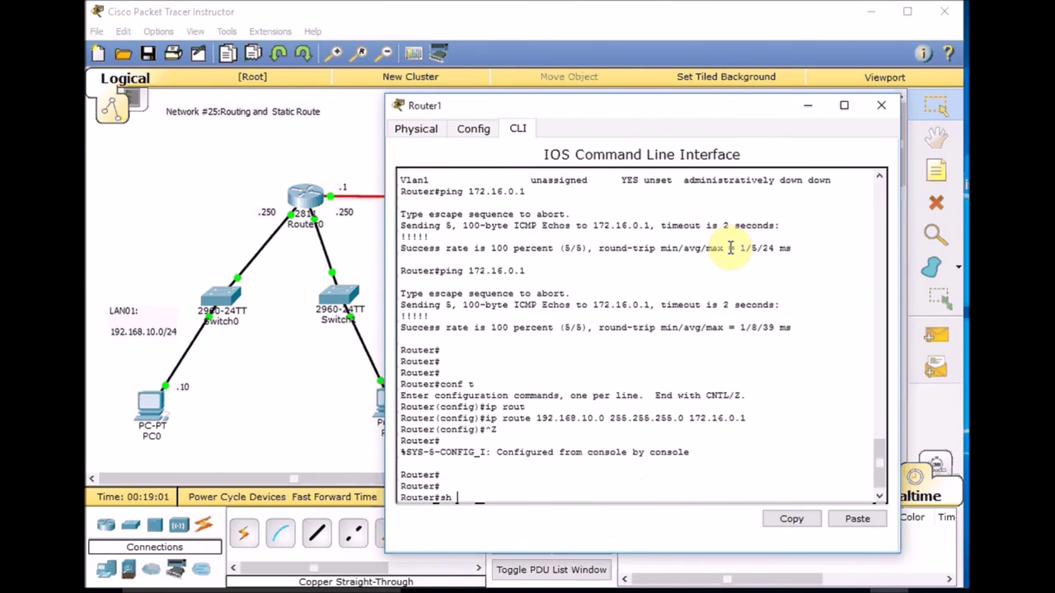
# - Run sh ip route on Router1 to check for the static route to 192.168.10.0, and close the window
pyautogui.write('sh ip route')
pyautogui.press('Return')
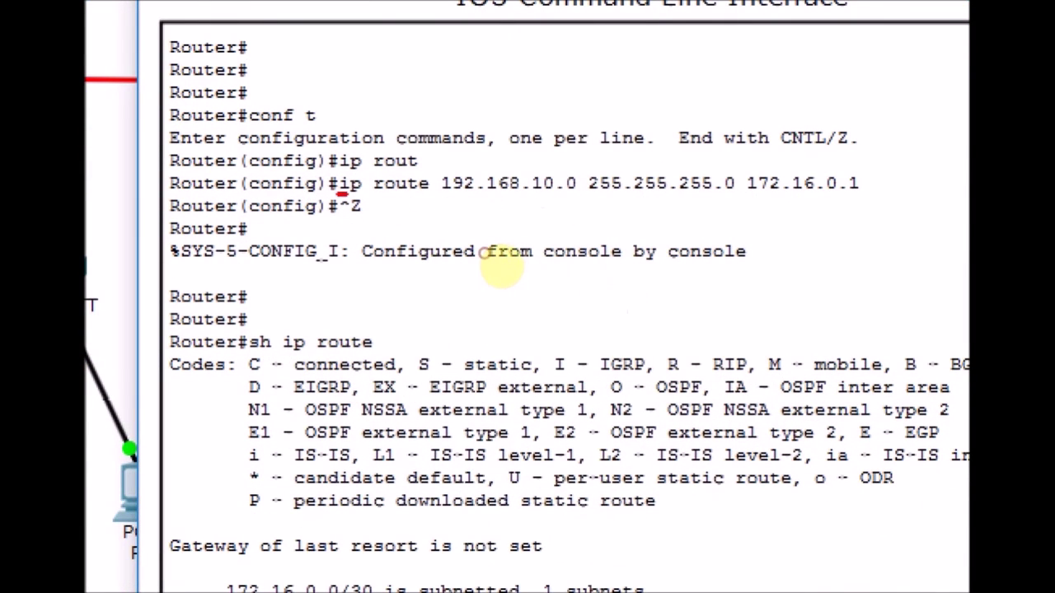
pyautogui.moveTo(432, 198); pyautogui.dragTo(595, 196)
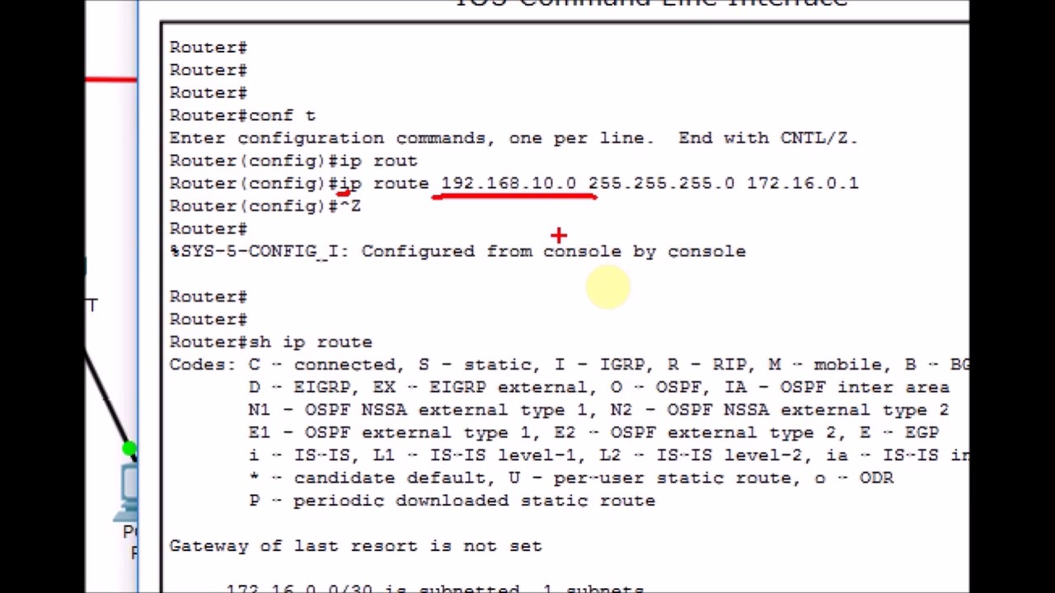
pyautogui.moveTo(605, 198)
pyautogui.mouseDown()
pyautogui.moveTo(746, 192)
pyautogui.moveTo(874, 205)
pyautogui.moveTo(872, 172)
pyautogui.moveTo(791, 167)
pyautogui.moveTo(745, 191)
pyautogui.mouseUp()
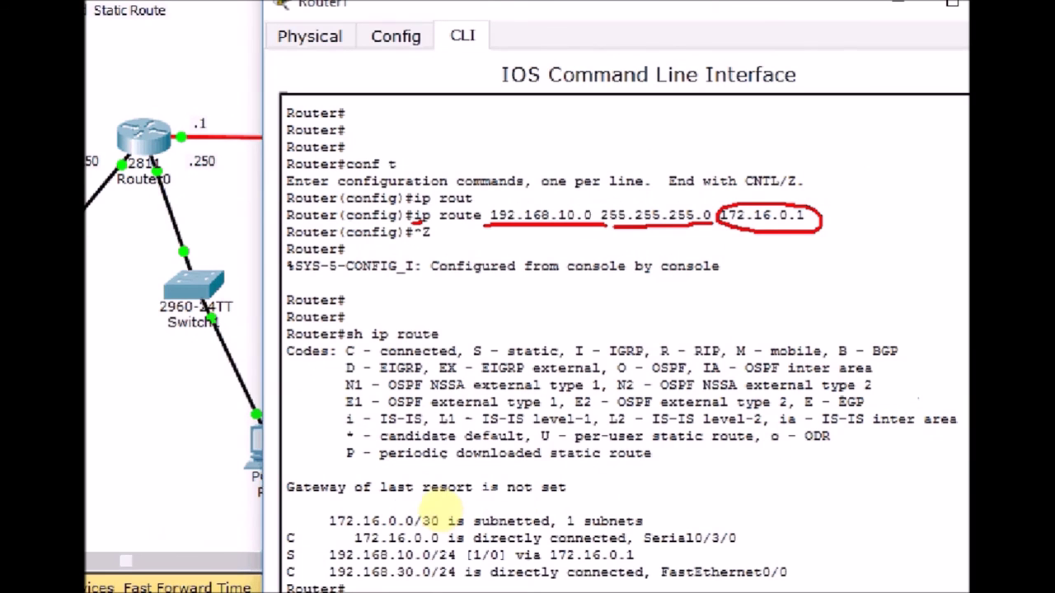
pyautogui.moveTo(280, 557)
pyautogui.mouseDown()
pyautogui.moveTo(297, 568)
pyautogui.moveTo(293, 541)
pyautogui.mouseUp()
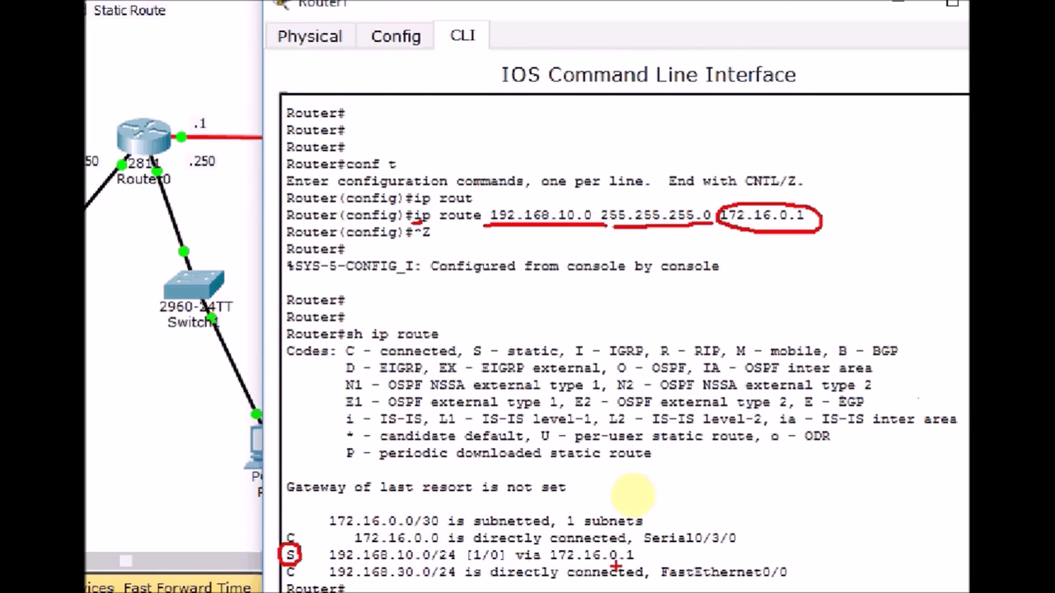
pyautogui.moveTo(300, 531)
pyautogui.mouseDown()
pyautogui.moveTo(283, 528)
pyautogui.moveTo(301, 541)
pyautogui.moveTo(394, 544)
pyautogui.mouseUp()
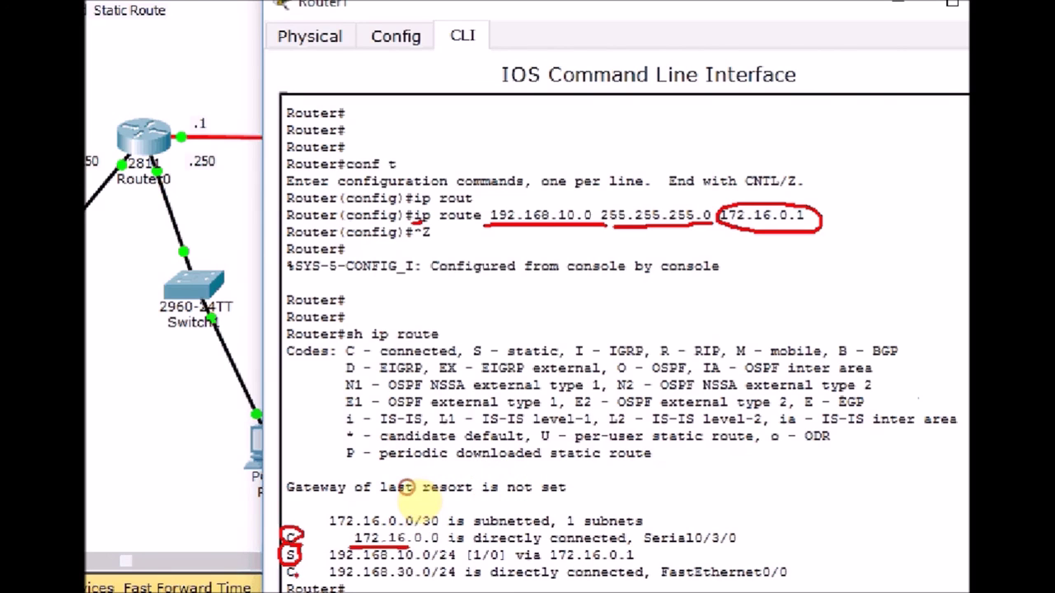
pyautogui.moveTo(302, 563); pyautogui.dragTo(300, 577)
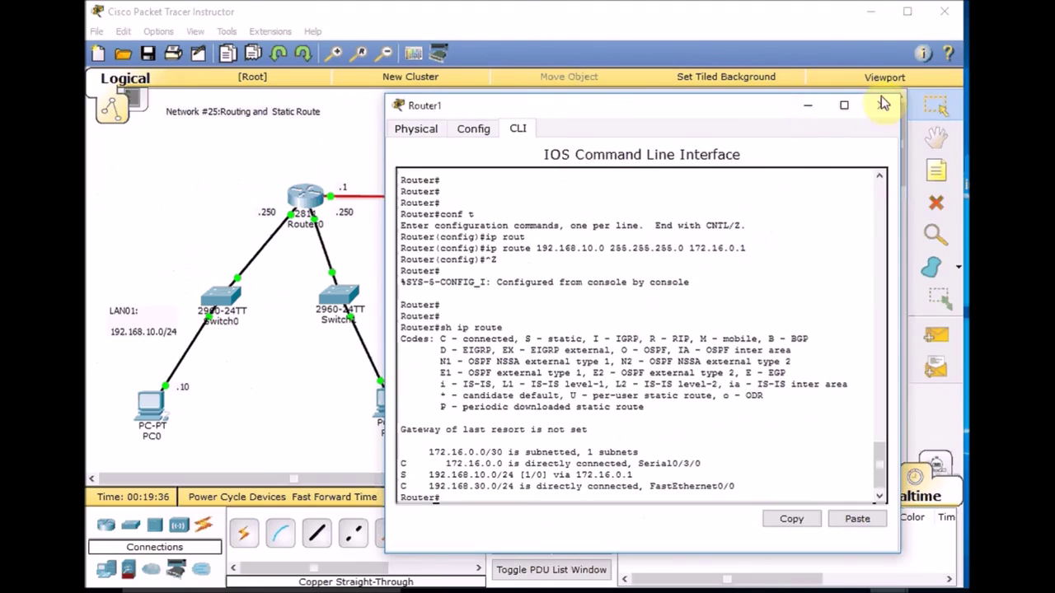
pyautogui.click(885, 105)
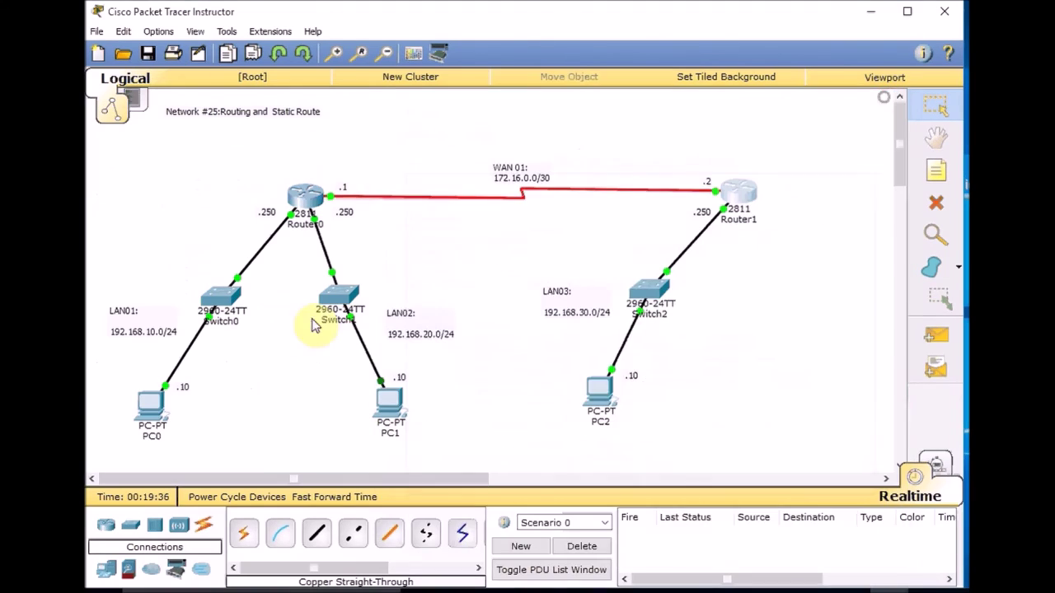
# - Repeat the ping to 192.168.30.10 from PC0's command prompt to test reaching LAN03, and close PC0's window
pyautogui.click(141, 427)
pyautogui.click(732, 188)
pyautogui.press('Up')
pyautogui.press('Return')
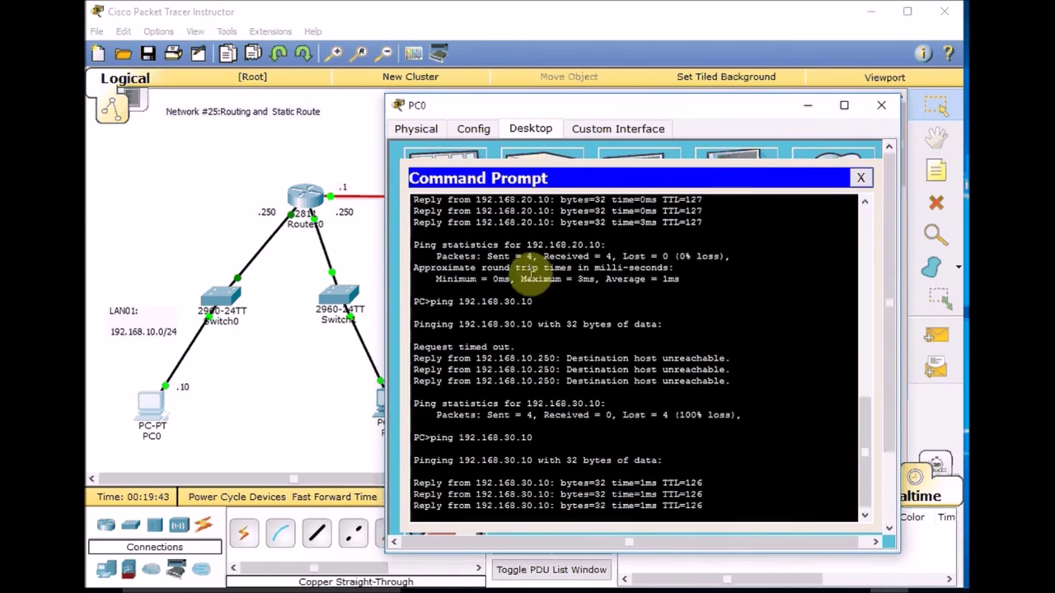
pyautogui.click(860, 177)
pyautogui.click(880, 108)
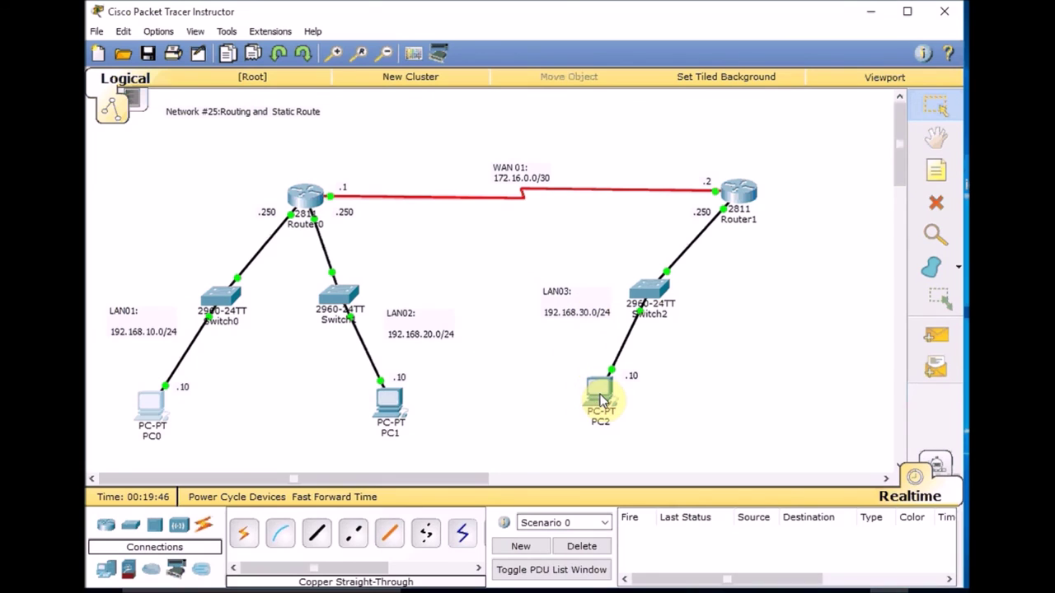
# - Ping 192.168.10.10 from PC2's command prompt to test reaching LAN01, and close PC2's window
pyautogui.click(601, 401)
pyautogui.click(727, 201)
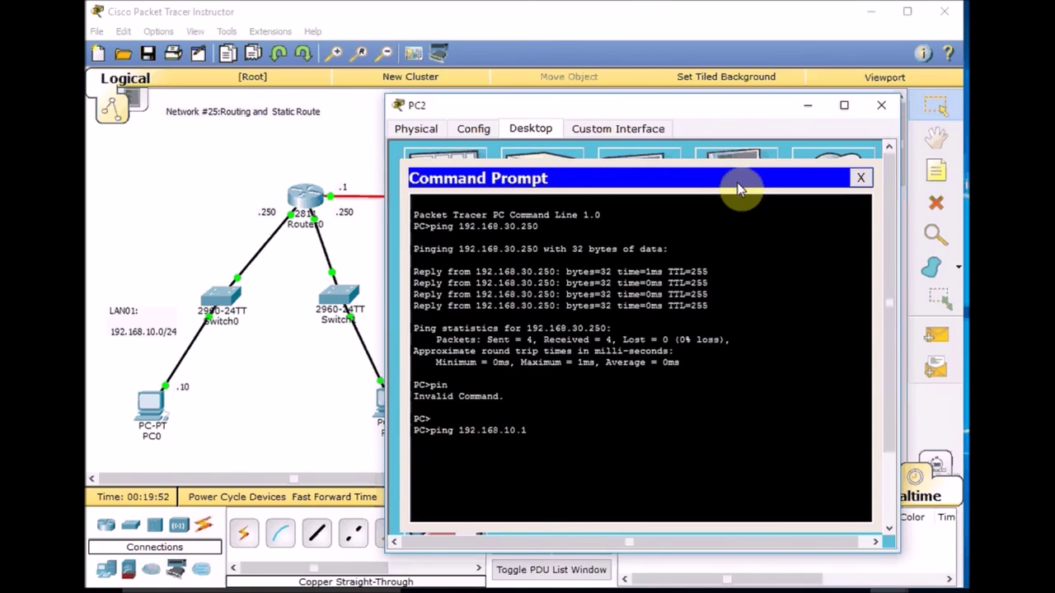
pyautogui.write('ping 192.168.10.10')
pyautogui.press('Return')
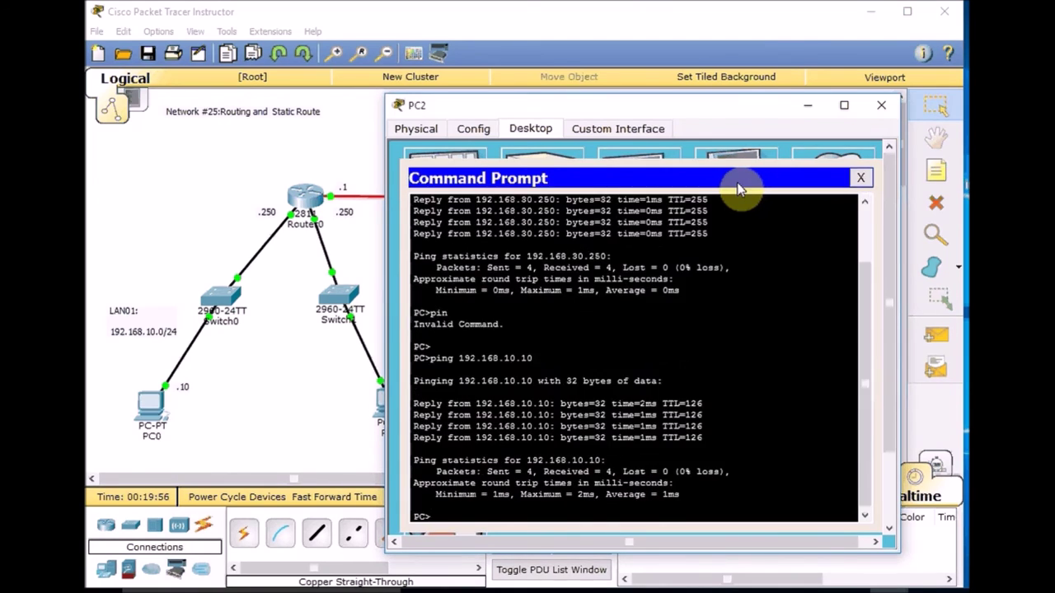
pyautogui.click(861, 178)
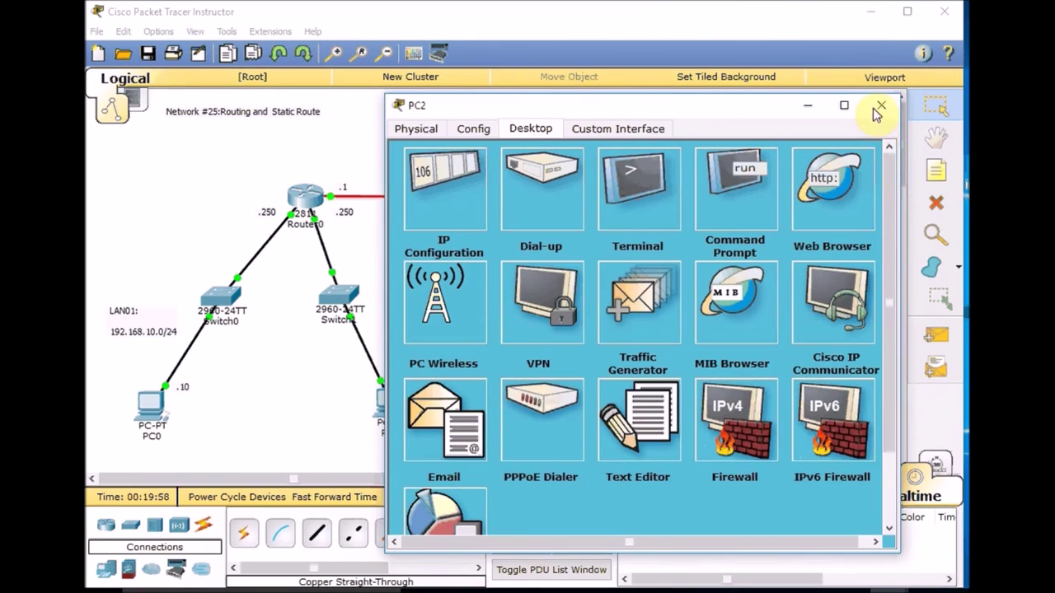
pyautogui.click(881, 104)
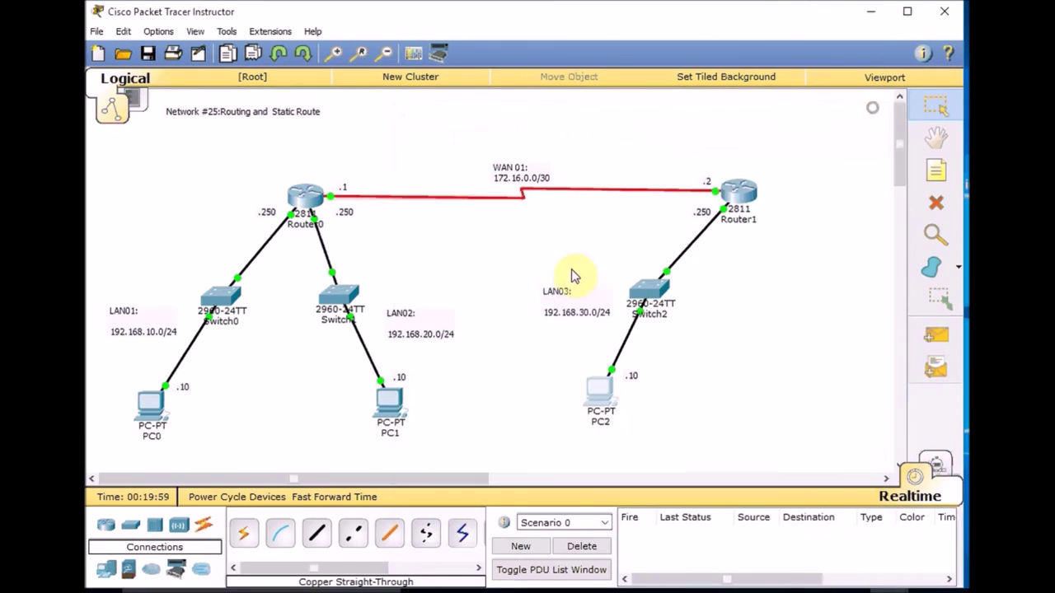
# - Ping 192.168.20.10 from PC2's command prompt to test reaching LAN02, and close PC2's window
pyautogui.click(596, 384)
pyautogui.click(721, 186)
pyautogui.press('Up')
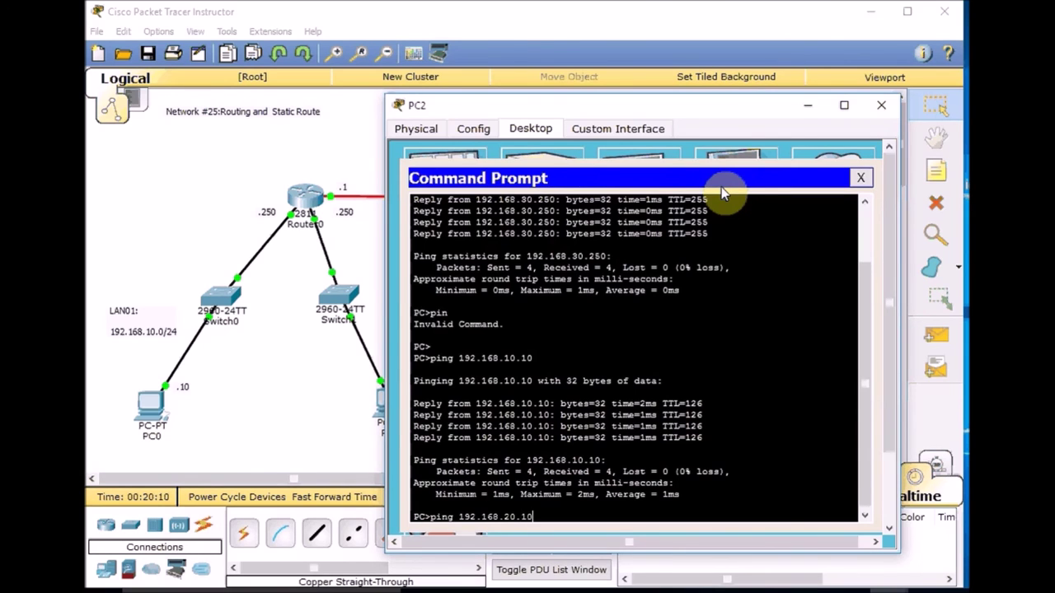
pyautogui.press('Return')
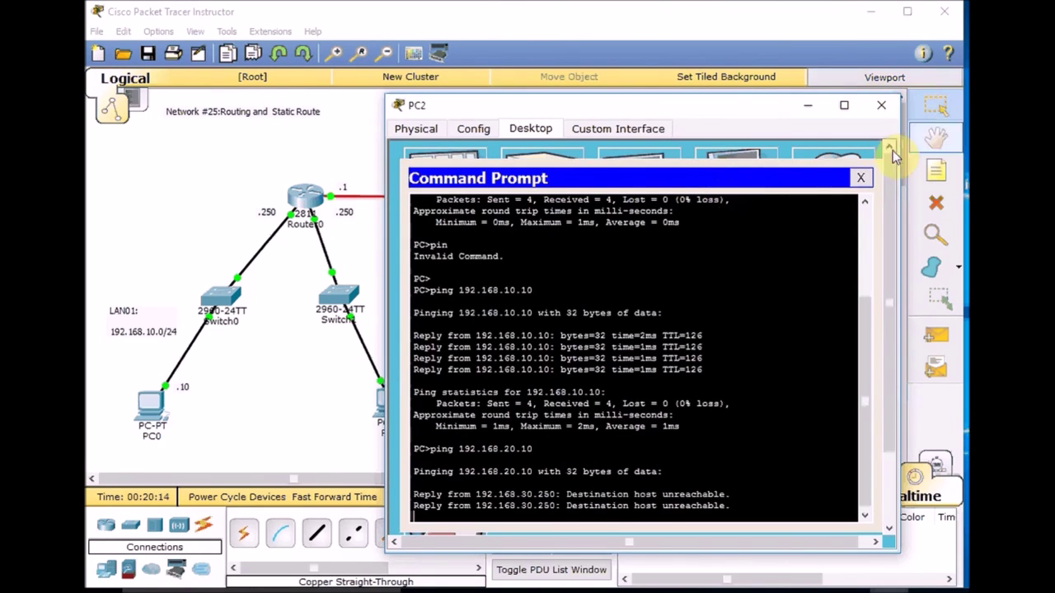
pyautogui.click(861, 178)
pyautogui.click(881, 105)
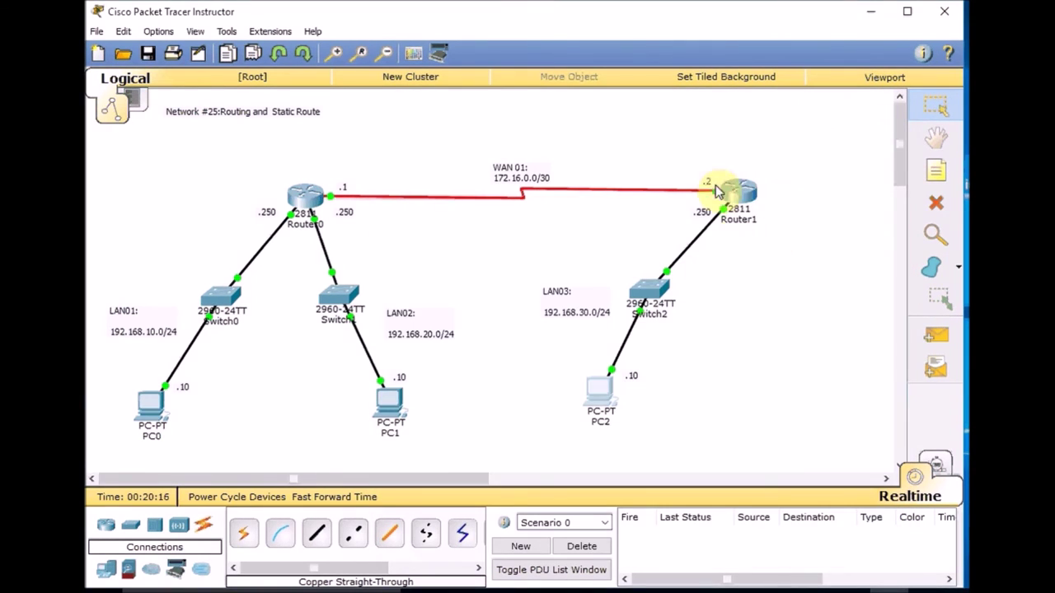